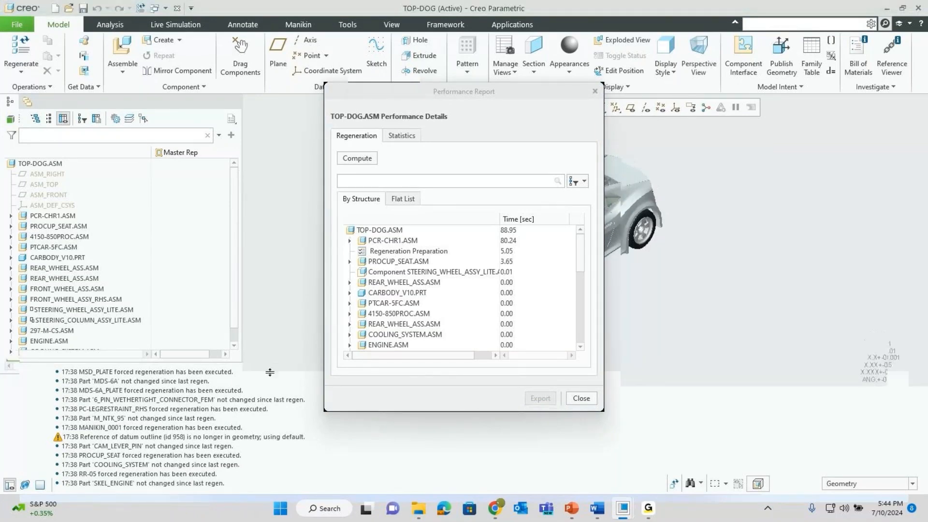
- Show regeneration times as a flat list of all levels, filtering out assemblies
{"action": "left_click_drag", "start_coordinate": [266, 365], "coordinate": [269, 459]}
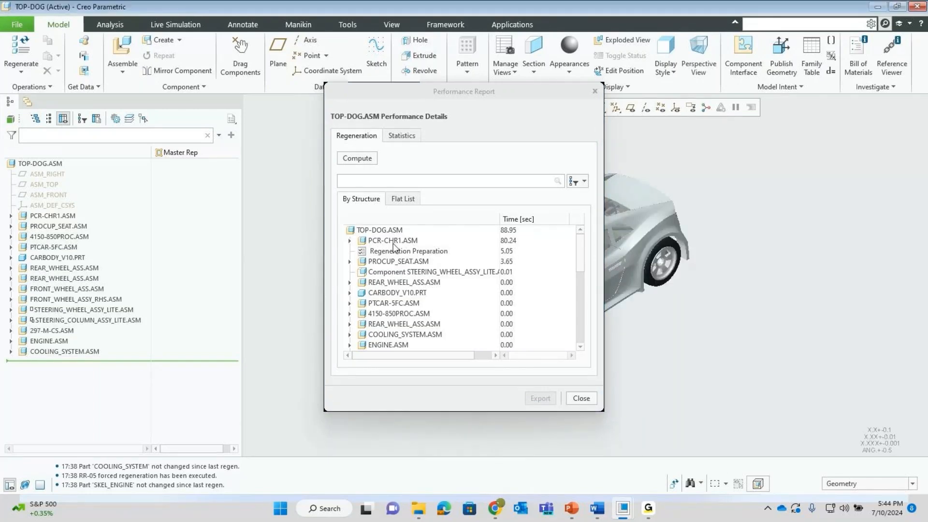
{"action": "left_click", "coordinate": [403, 200]}
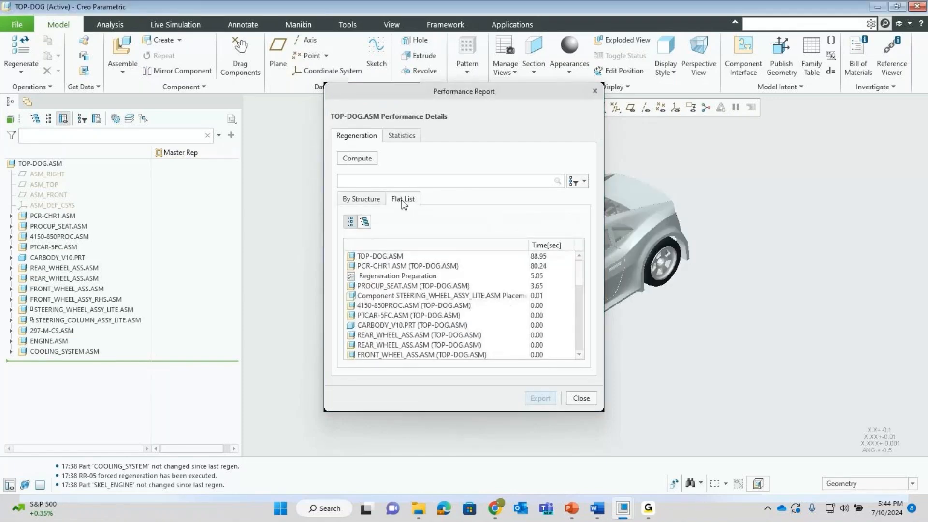
{"action": "left_click", "coordinate": [365, 223]}
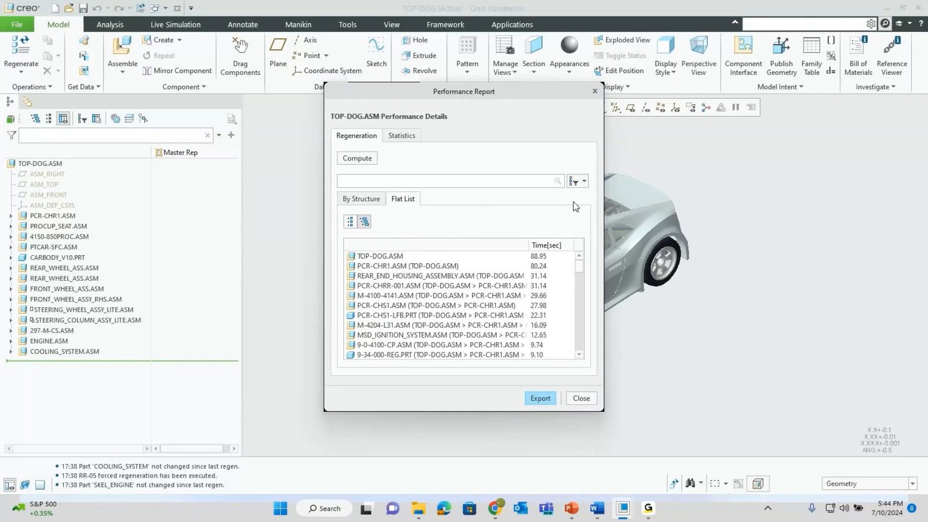
{"action": "left_click", "coordinate": [583, 182]}
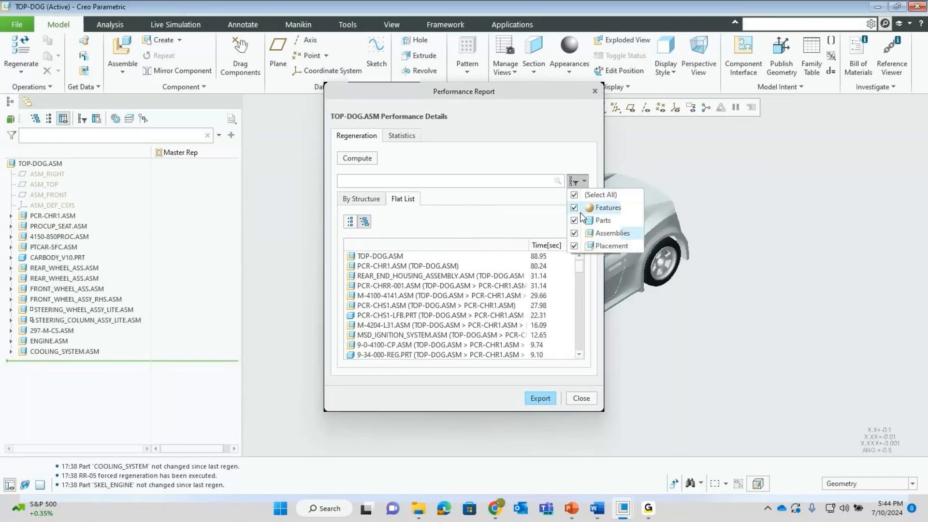
{"action": "left_click", "coordinate": [574, 233]}
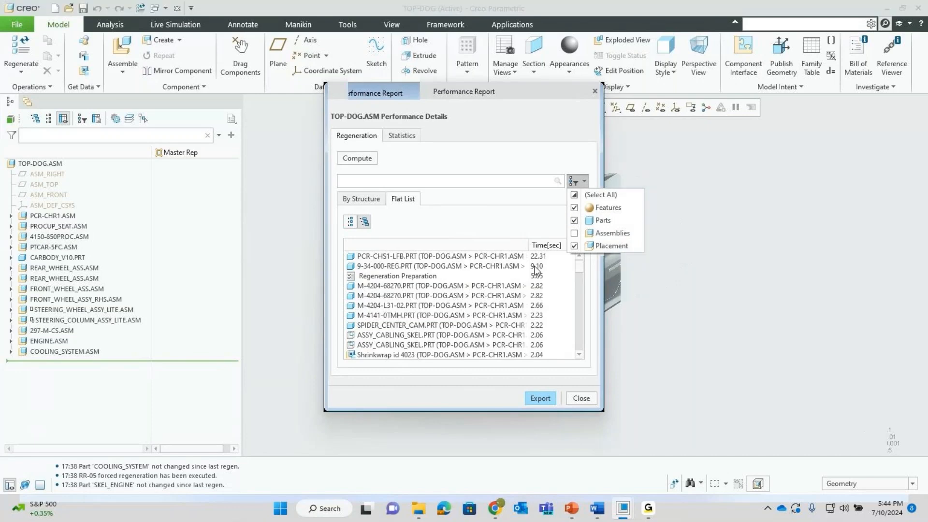
- Check component statistics, locate slowest part PCR-CHS1-LFB.PRT (22.31 s), and close the report
{"action": "left_click", "coordinate": [402, 136]}
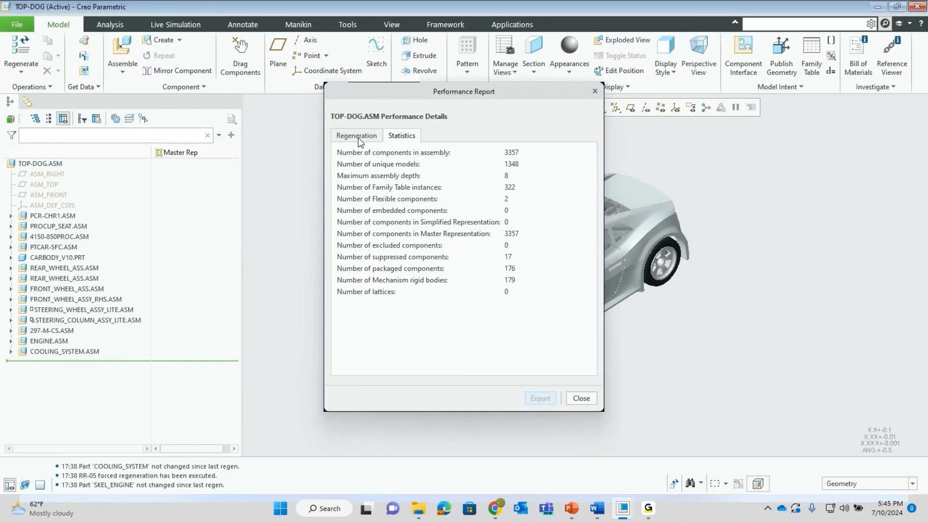
{"action": "left_click", "coordinate": [363, 140]}
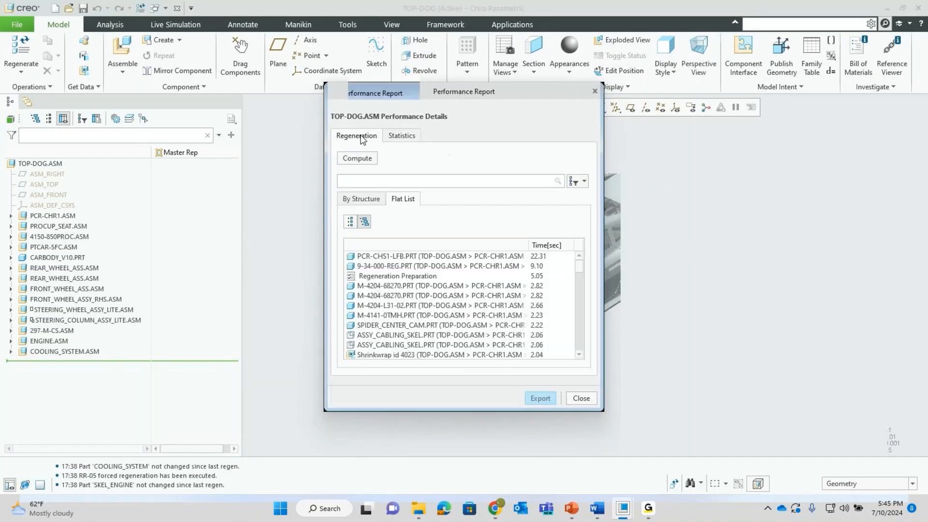
{"action": "left_click", "coordinate": [401, 256]}
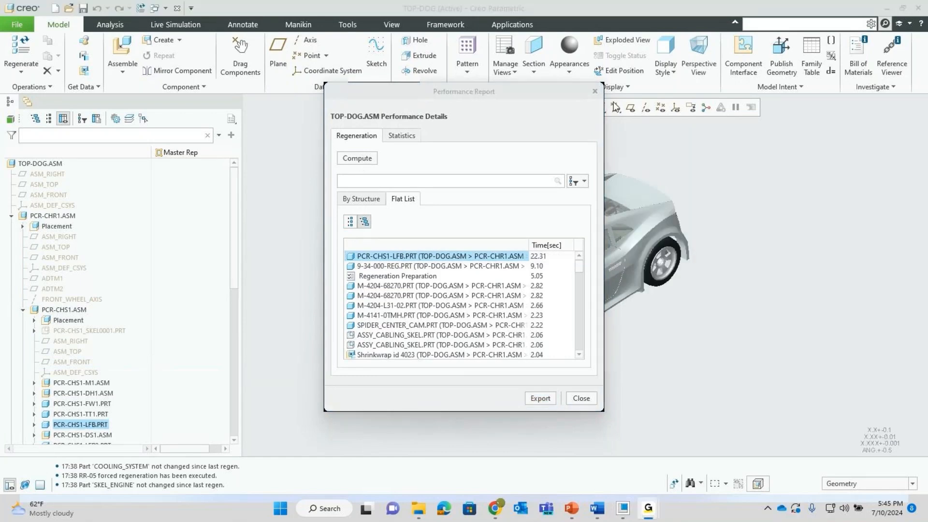
{"action": "left_click", "coordinate": [574, 401]}
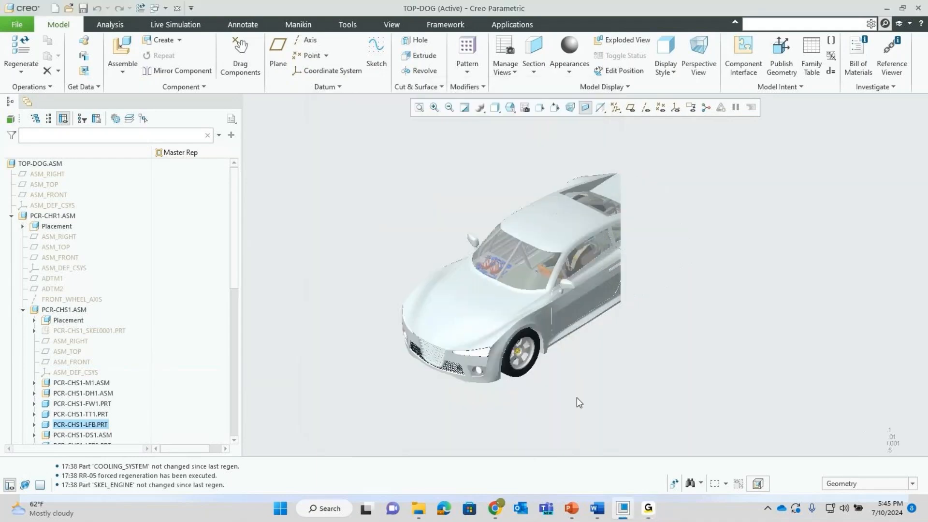
{"action": "right_click", "coordinate": [71, 428]}
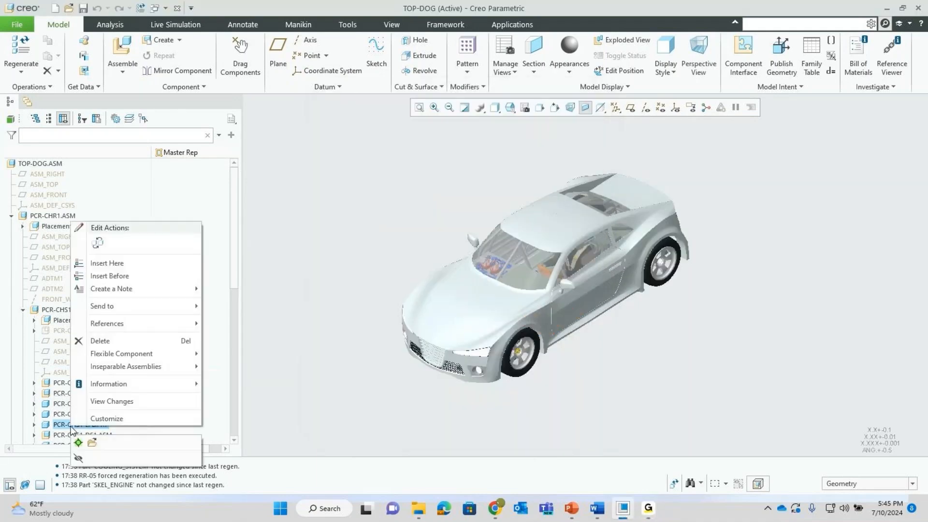
{"action": "left_click", "coordinate": [92, 444]}
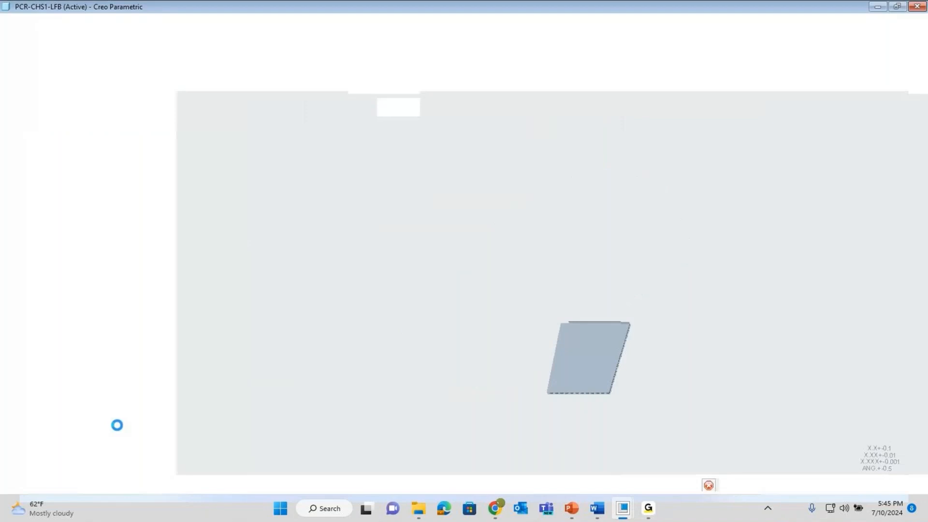
{"action": "scroll", "coordinate": [604, 374], "scroll_direction": "down", "scroll_amount": 5}
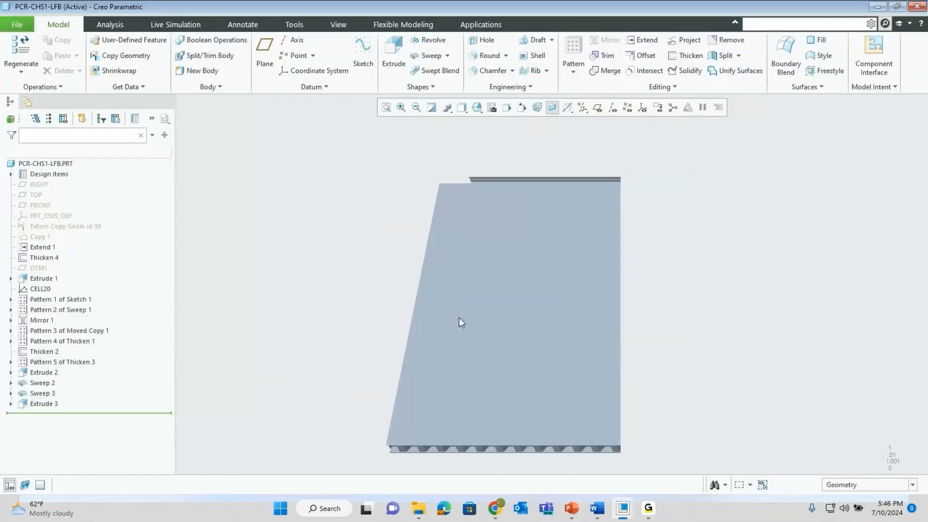
{"action": "mouse_move", "coordinate": [477, 315]}
{"action": "middle_mouse_down"}
{"action": "mouse_move", "coordinate": [488, 287]}
{"action": "mouse_move", "coordinate": [468, 292]}
{"action": "mouse_move", "coordinate": [475, 317]}
{"action": "middle_mouse_up"}
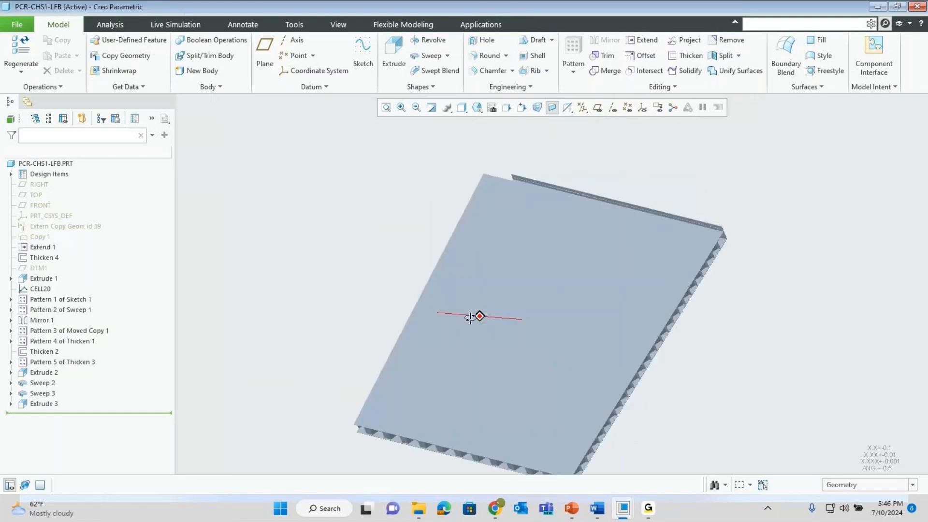
{"action": "left_click", "coordinate": [338, 24]}
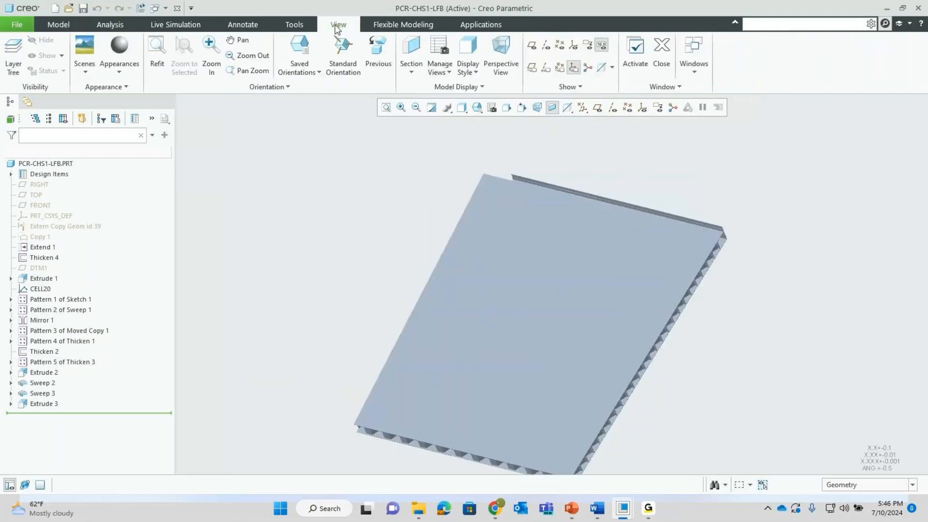
{"action": "left_click", "coordinate": [411, 72]}
{"action": "left_click", "coordinate": [417, 85]}
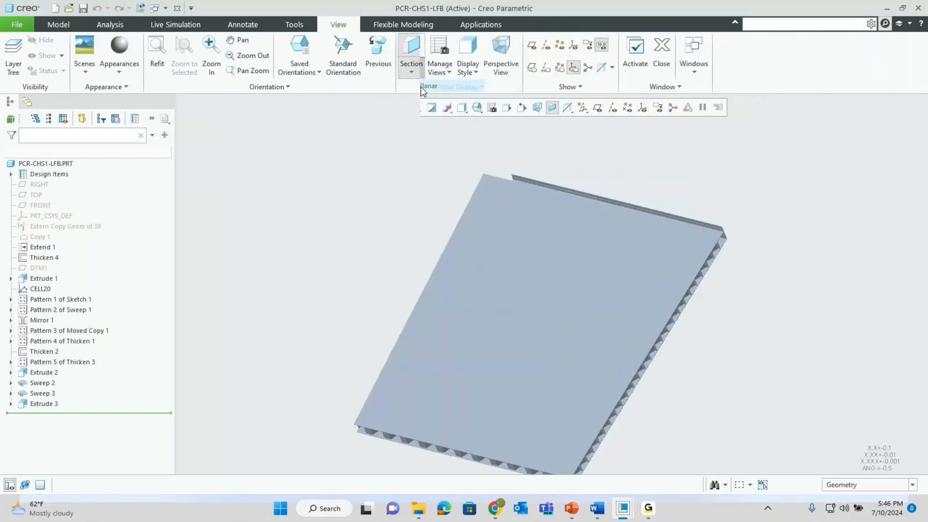
{"action": "left_click", "coordinate": [497, 219]}
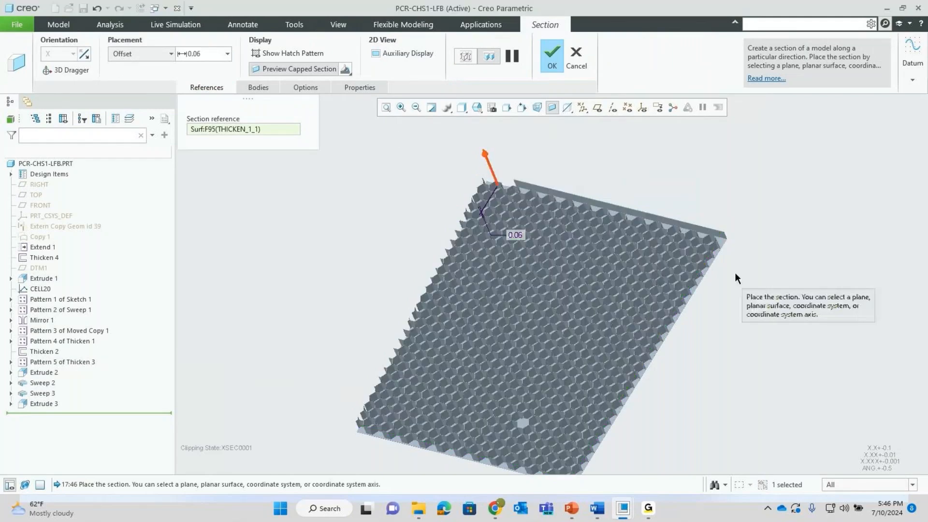
{"action": "scroll", "coordinate": [735, 273], "scroll_direction": "down", "scroll_amount": 5}
{"action": "mouse_move", "coordinate": [699, 241]}
{"action": "middle_mouse_down"}
{"action": "mouse_move", "coordinate": [703, 259]}
{"action": "mouse_move", "coordinate": [686, 263]}
{"action": "mouse_move", "coordinate": [680, 243]}
{"action": "middle_mouse_up"}
{"action": "scroll", "coordinate": [468, 227], "scroll_direction": "up", "scroll_amount": 2}
{"action": "scroll", "coordinate": [468, 227], "scroll_direction": "up", "scroll_amount": 4}
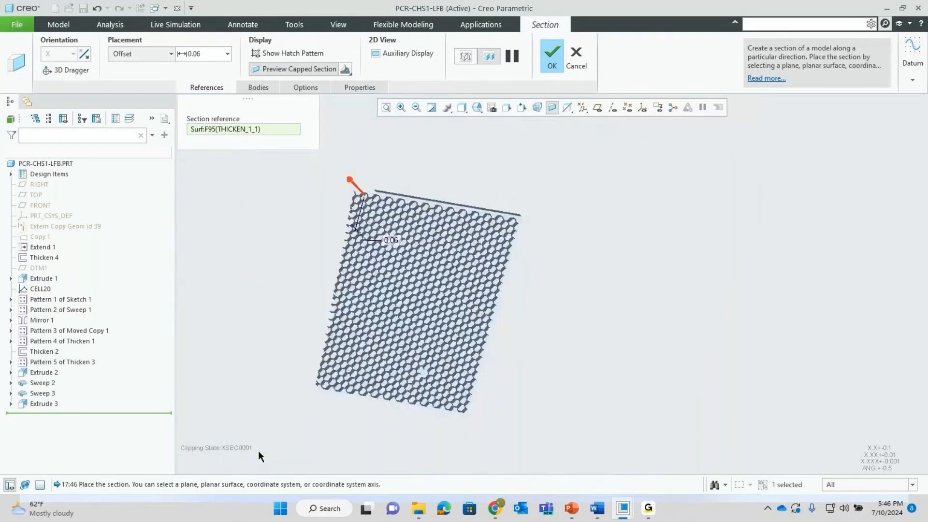
{"action": "scroll", "coordinate": [332, 387], "scroll_direction": "down", "scroll_amount": 5}
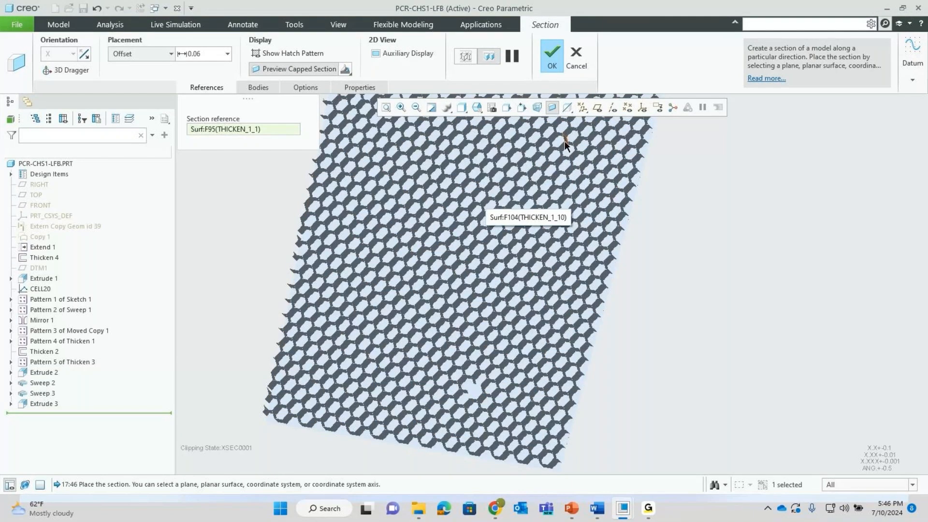
{"action": "left_click", "coordinate": [576, 57]}
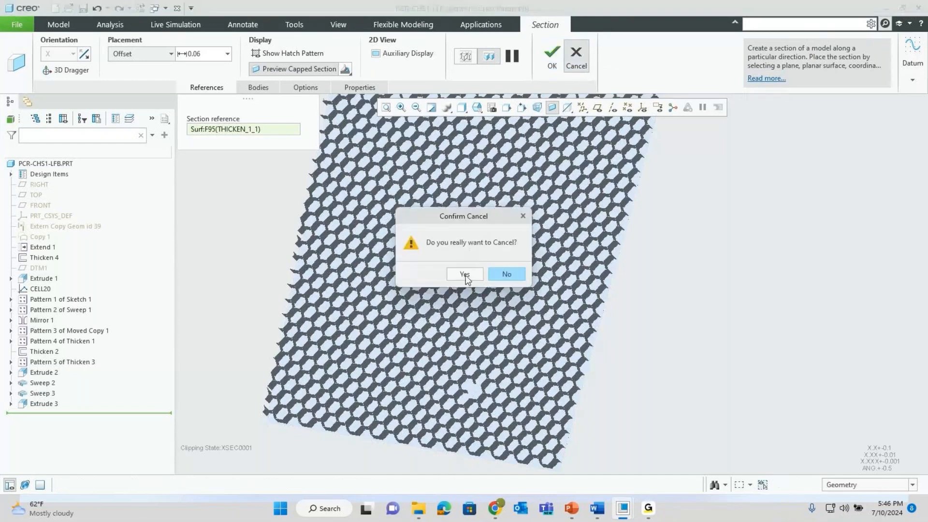
{"action": "left_click", "coordinate": [500, 272]}
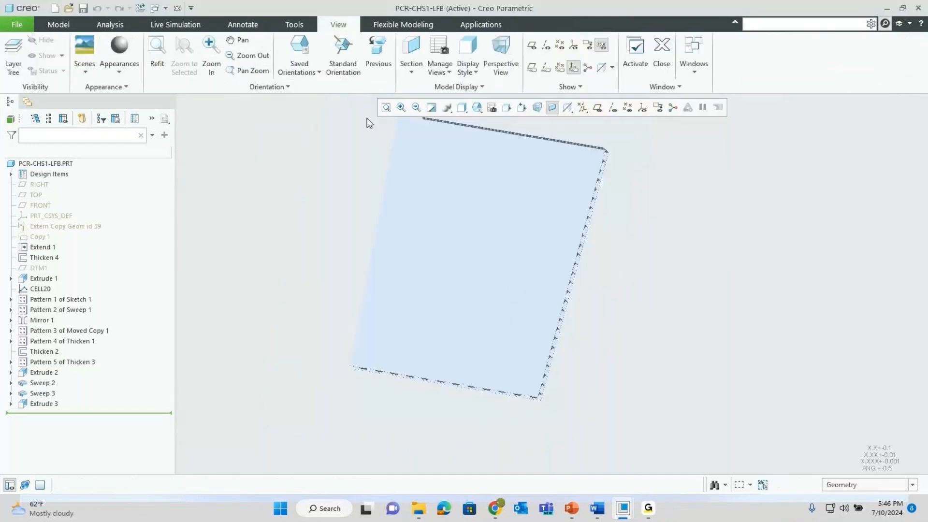
{"action": "left_click", "coordinate": [178, 9]}
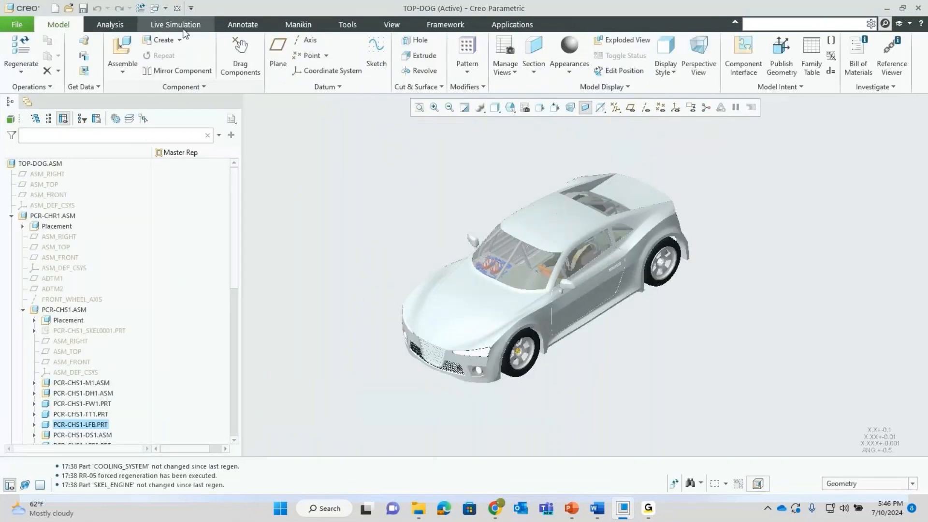
- Close TOP-DOG, erase undisplayed models, then dismiss the fatal error and relaunch Creo Parametric
{"action": "left_click", "coordinate": [178, 9]}
{"action": "left_click", "coordinate": [151, 54]}
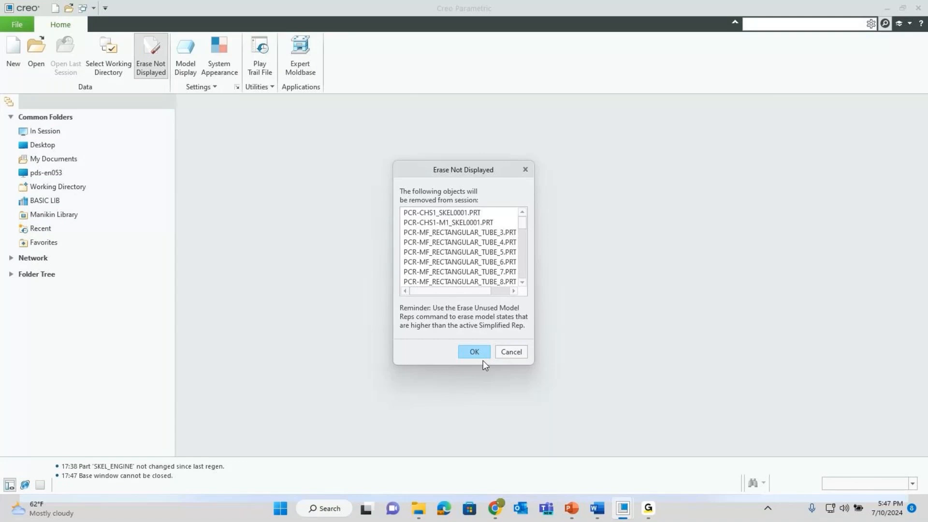
{"action": "left_click", "coordinate": [473, 351]}
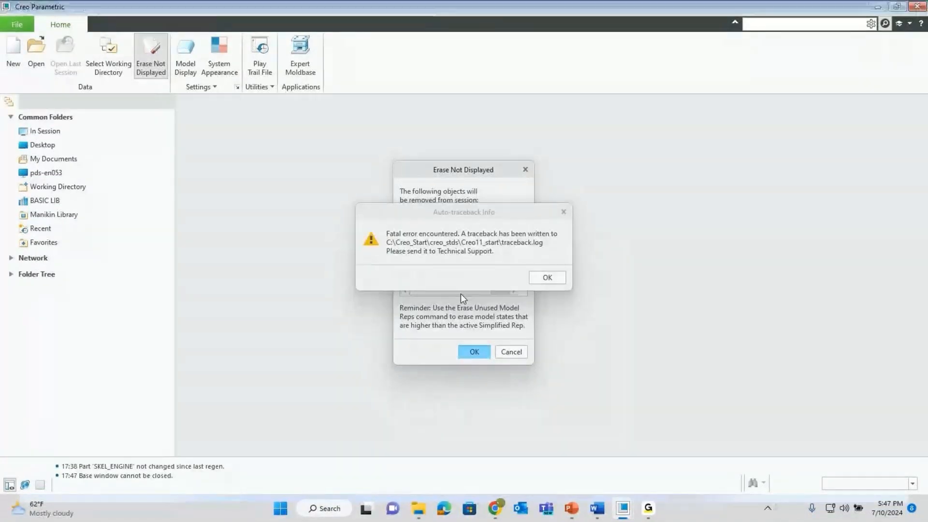
{"action": "left_click", "coordinate": [548, 277]}
{"action": "double_click", "coordinate": [683, 207]}
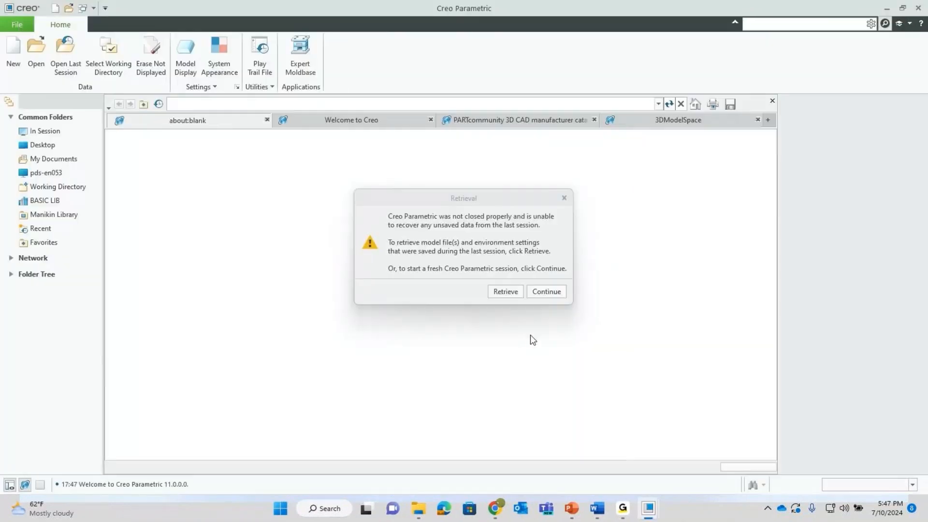
- Skip session recovery and set C:\Webinars\Large asembly managemnet\Synergy Car\001_Car_20151109 as working directory
{"action": "left_click", "coordinate": [542, 292]}
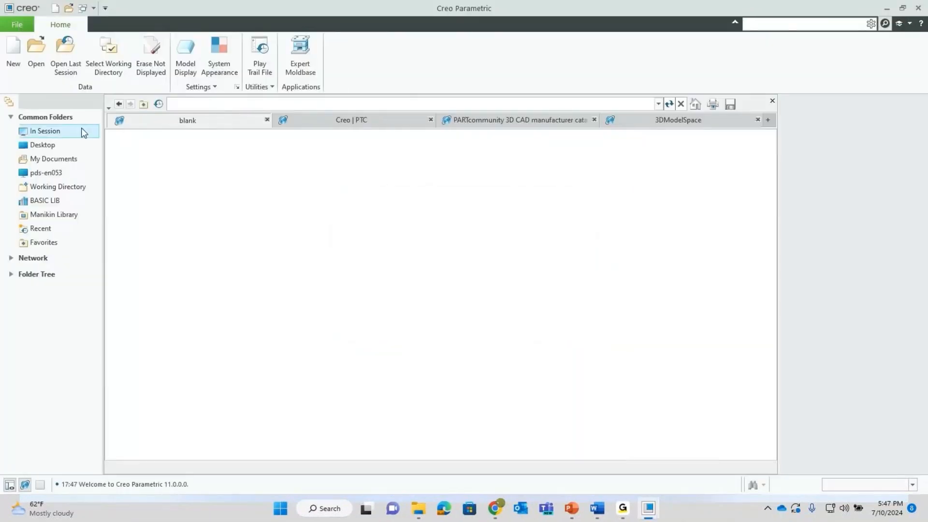
{"action": "left_click", "coordinate": [109, 62]}
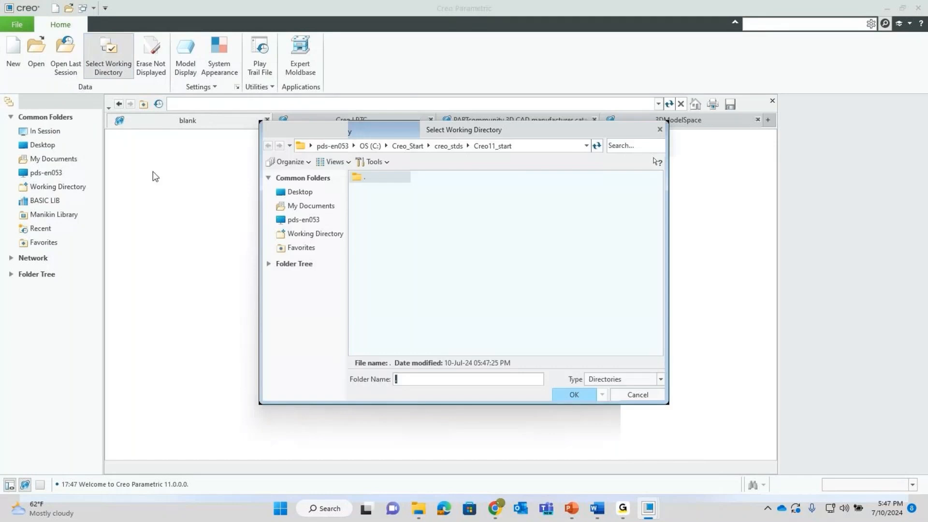
{"action": "left_click", "coordinate": [338, 146]}
{"action": "double_click", "coordinate": [376, 192]}
{"action": "left_click", "coordinate": [390, 216]}
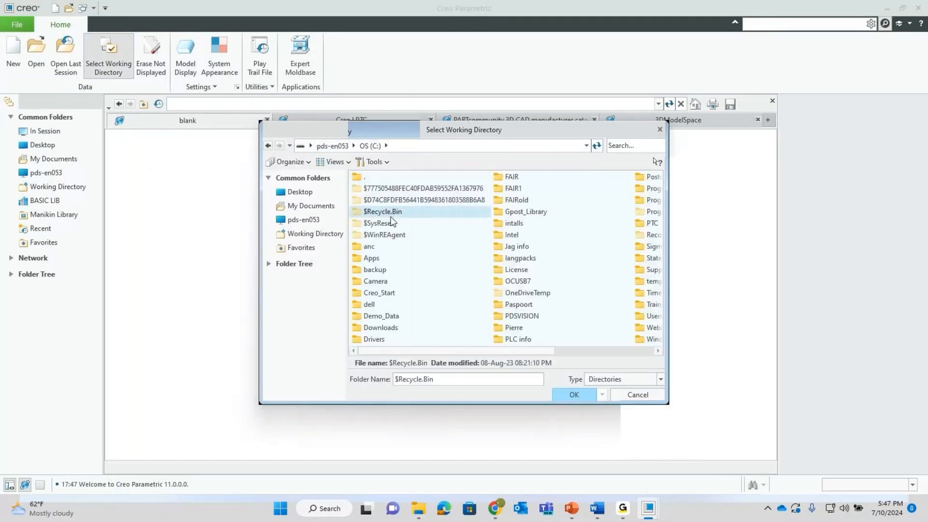
{"action": "key", "text": "w"}
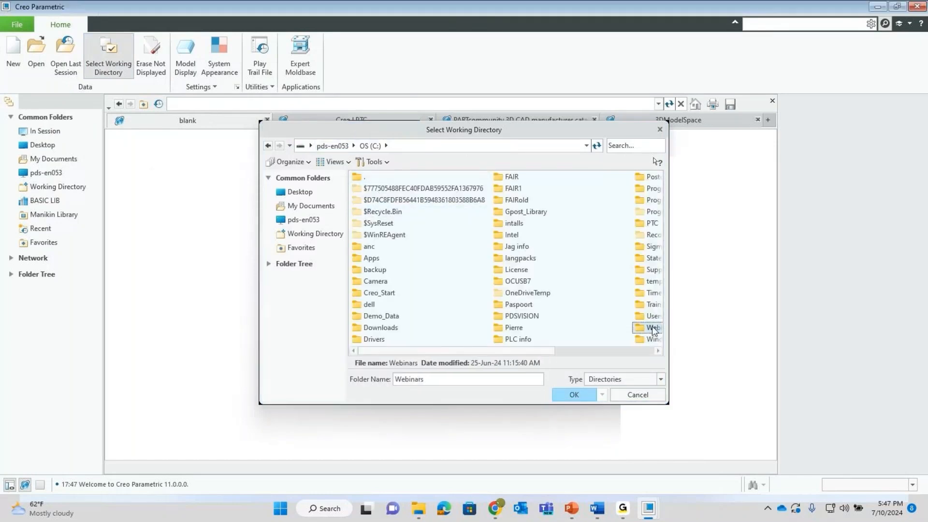
{"action": "double_click", "coordinate": [650, 327]}
{"action": "double_click", "coordinate": [583, 225]}
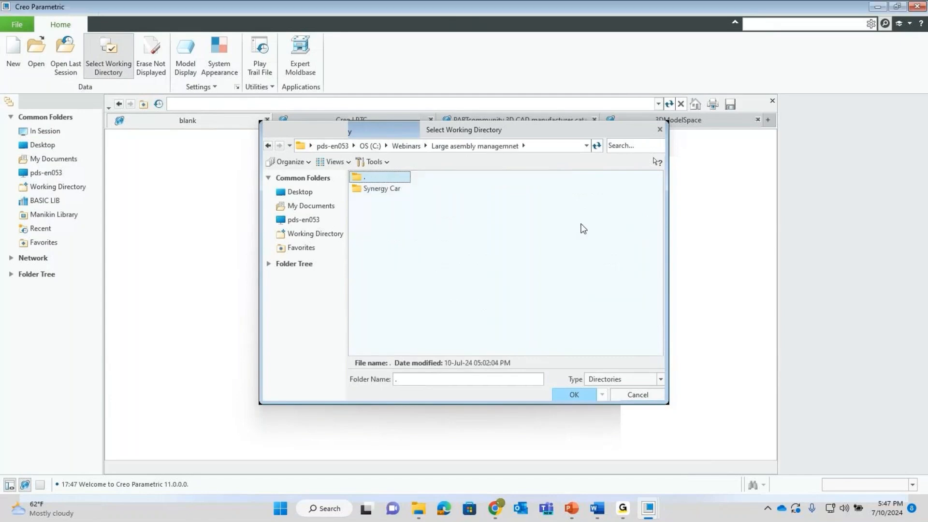
{"action": "left_click", "coordinate": [382, 190]}
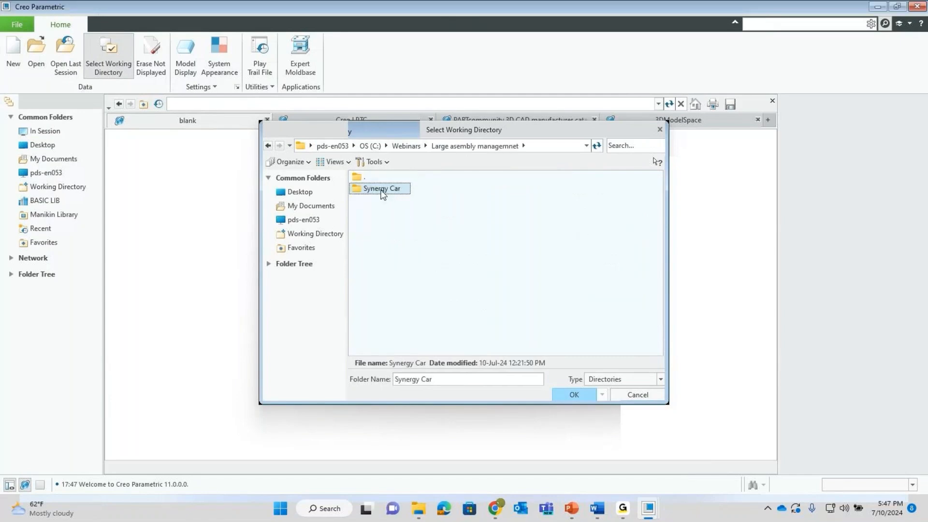
{"action": "double_click", "coordinate": [382, 190]}
{"action": "double_click", "coordinate": [386, 188]}
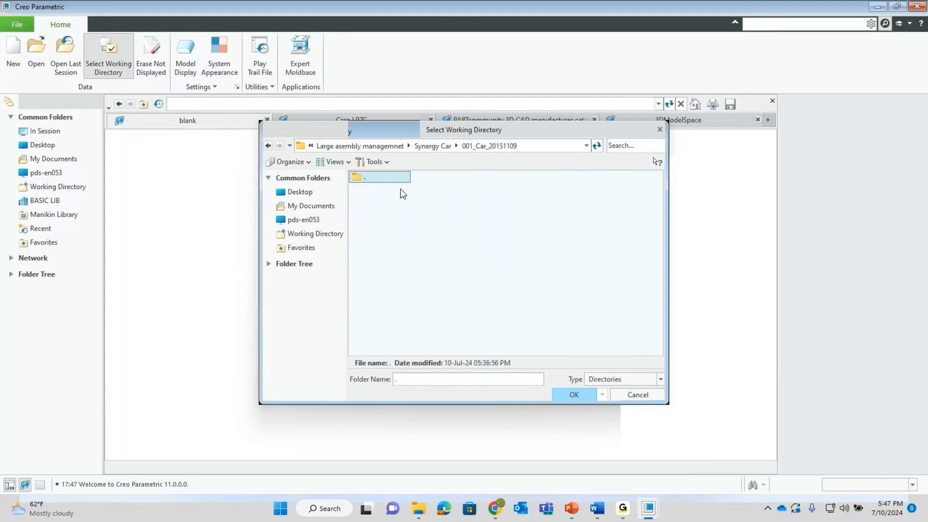
{"action": "left_click", "coordinate": [570, 395]}
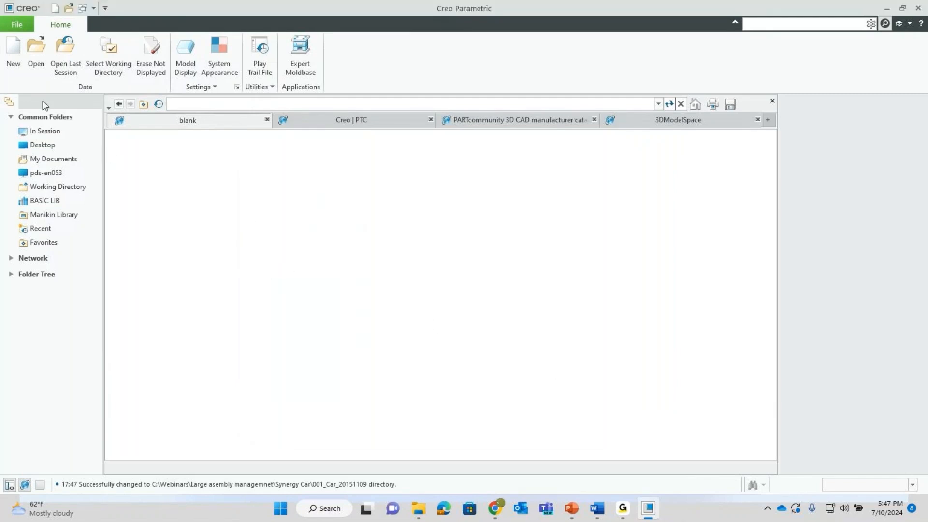
- Find top-dog.asm via a 'top' search and open it in the Automatic Rep representation
{"action": "left_click", "coordinate": [35, 59]}
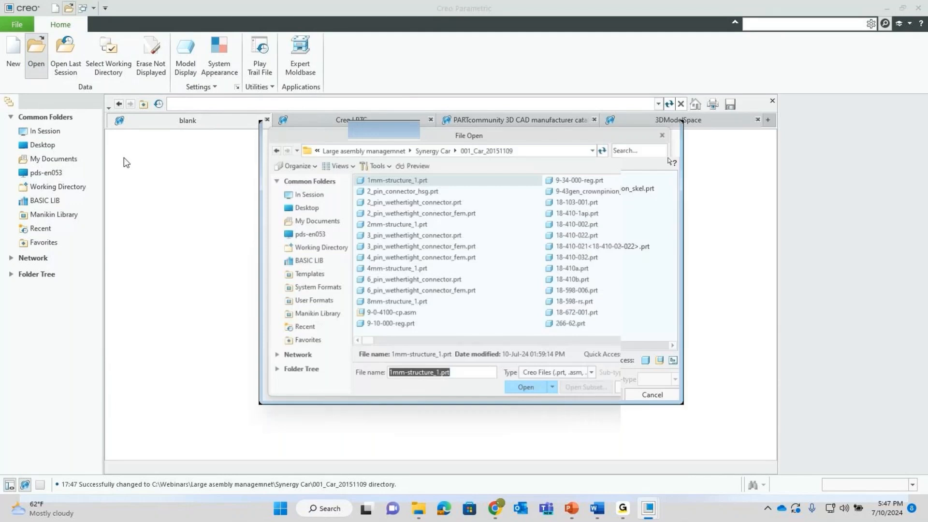
{"action": "left_click", "coordinate": [646, 146]}
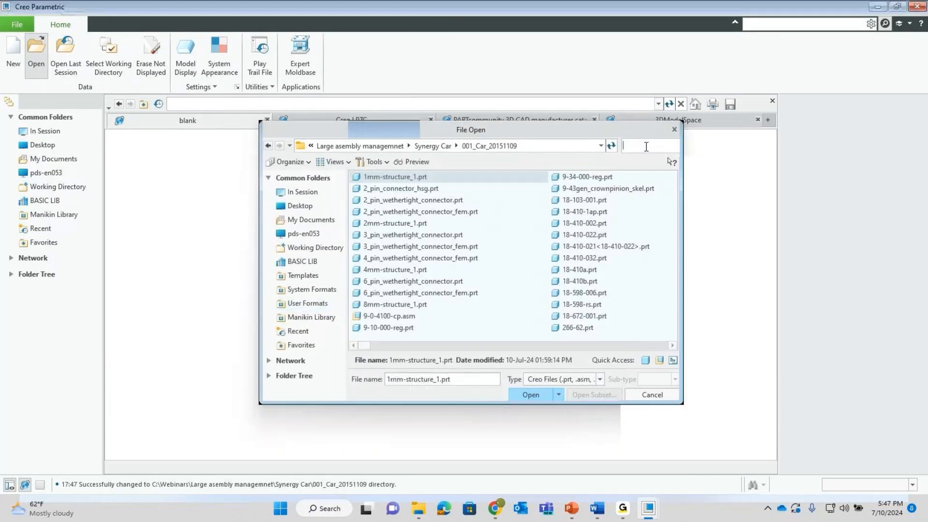
{"action": "type", "text": "top"}
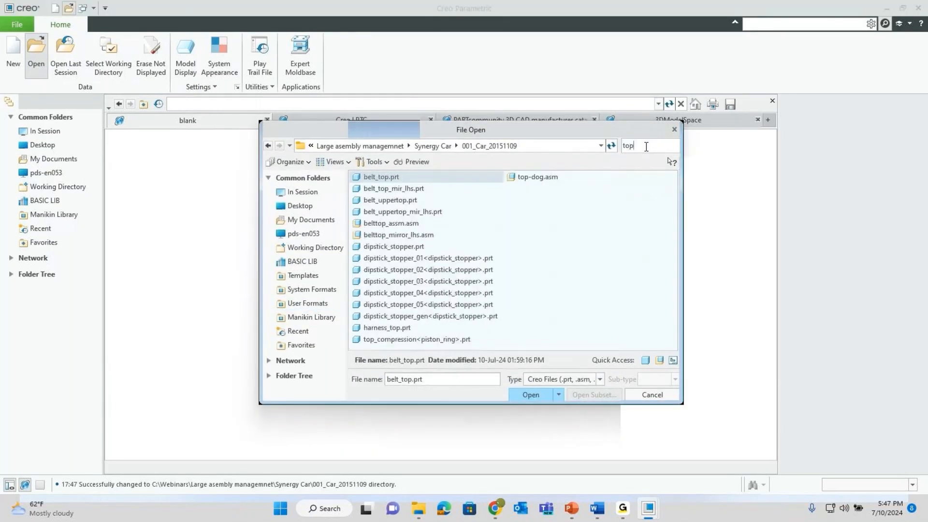
{"action": "left_click", "coordinate": [536, 180]}
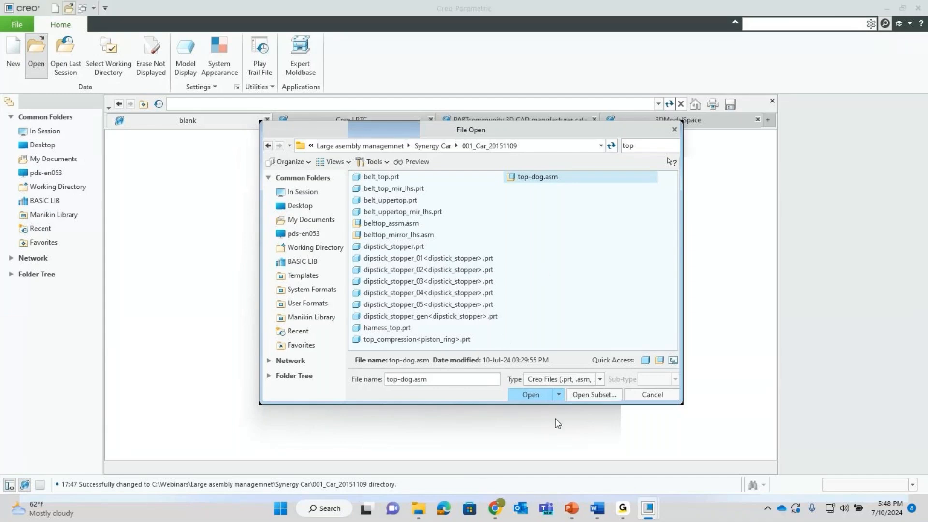
{"action": "left_click", "coordinate": [558, 394]}
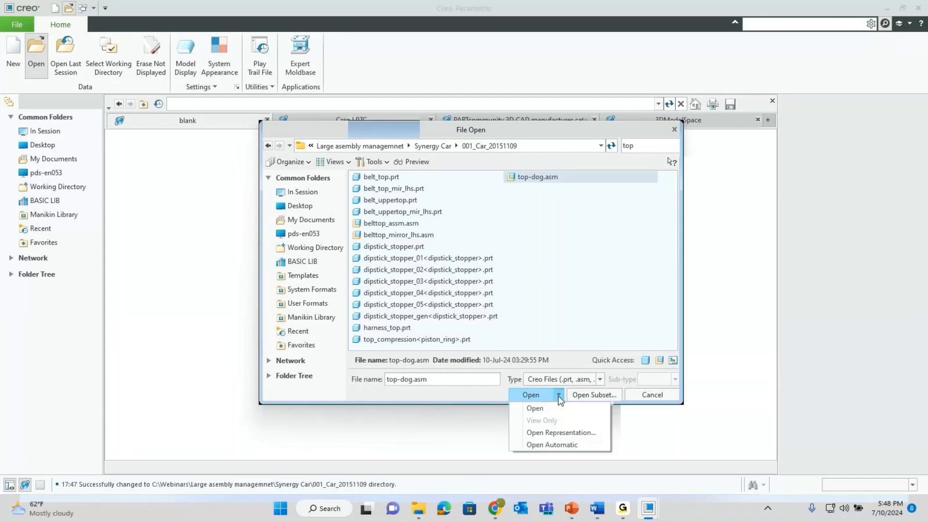
{"action": "left_click", "coordinate": [560, 432]}
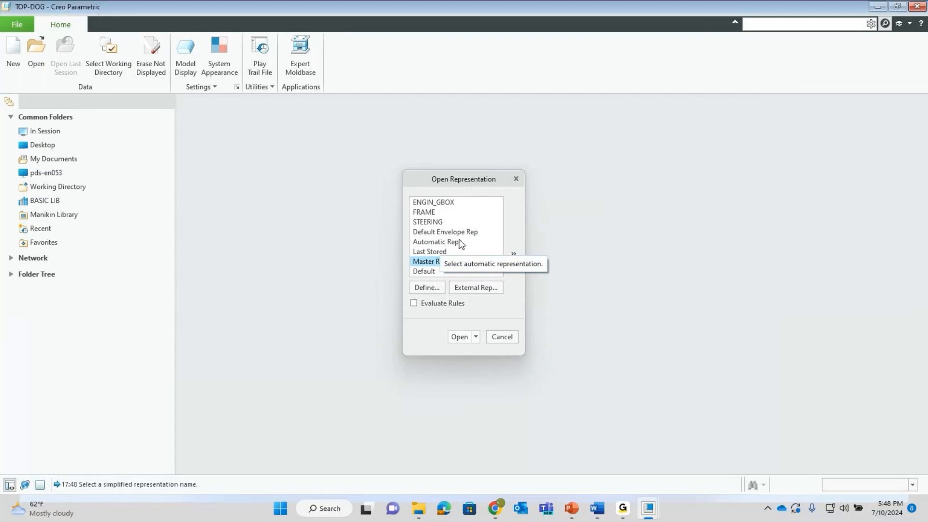
{"action": "left_click", "coordinate": [460, 243]}
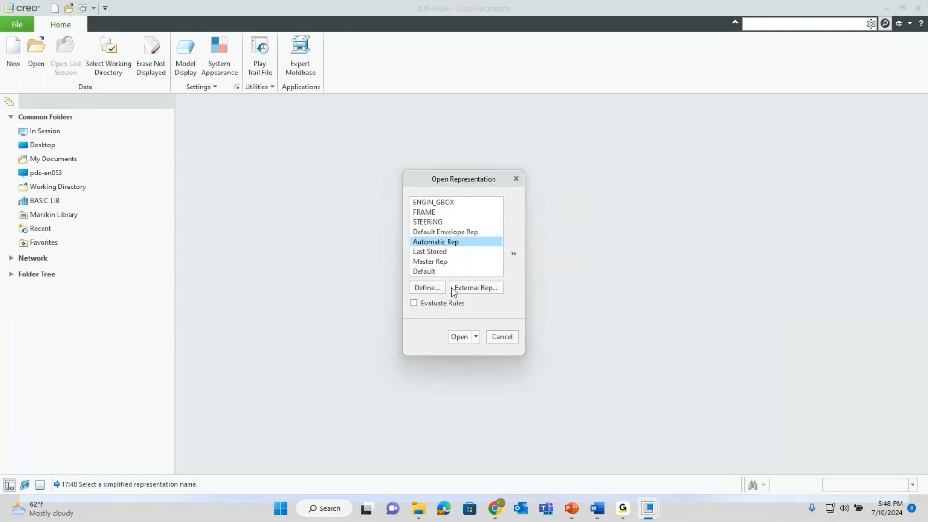
{"action": "left_click", "coordinate": [459, 336]}
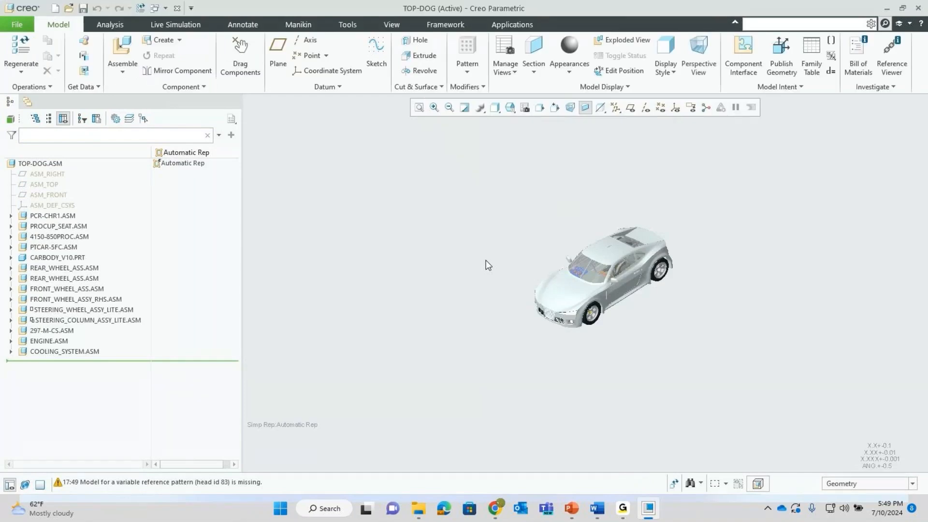
- Orbit and zoom around the car to inspect its underside and engine
{"action": "scroll", "coordinate": [628, 271], "scroll_direction": "down", "scroll_amount": 6}
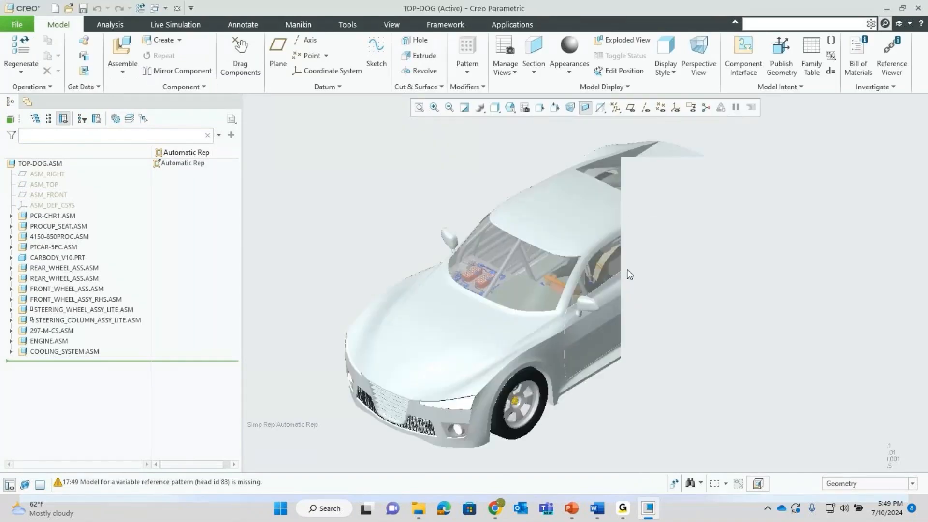
{"action": "mouse_move", "coordinate": [542, 301]}
{"action": "middle_mouse_down"}
{"action": "mouse_move", "coordinate": [545, 276]}
{"action": "mouse_move", "coordinate": [525, 284]}
{"action": "middle_mouse_up"}
{"action": "scroll", "coordinate": [647, 259], "scroll_direction": "down", "scroll_amount": 5}
{"action": "mouse_move", "coordinate": [645, 254]}
{"action": "middle_mouse_down"}
{"action": "mouse_move", "coordinate": [654, 239]}
{"action": "mouse_move", "coordinate": [690, 233]}
{"action": "mouse_move", "coordinate": [635, 263]}
{"action": "middle_mouse_up"}
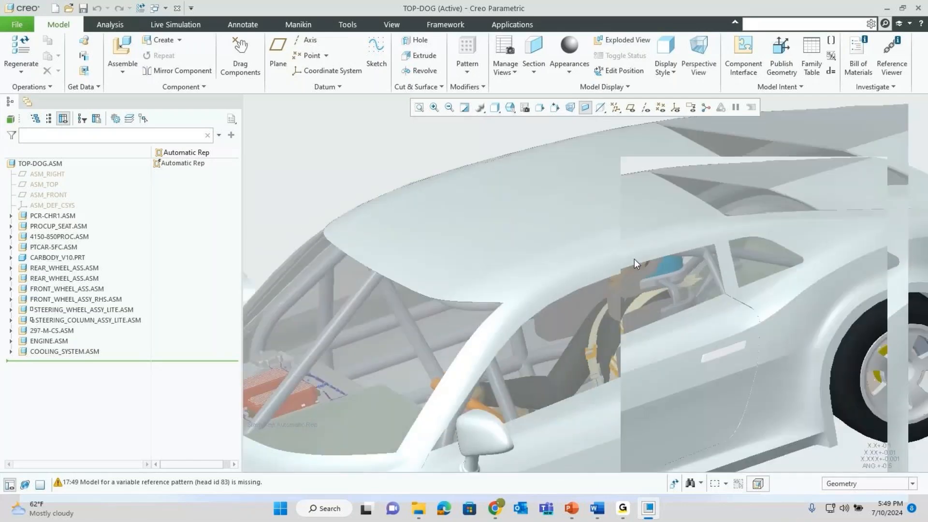
{"action": "scroll", "coordinate": [634, 263], "scroll_direction": "up", "scroll_amount": 5}
{"action": "middle_click_drag", "start_coordinate": [598, 324], "coordinate": [598, 230]}
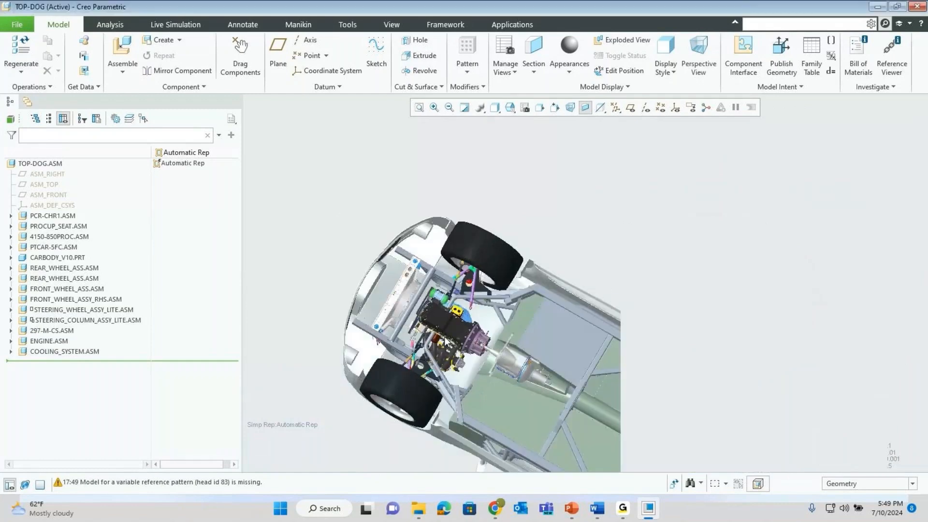
{"action": "scroll", "coordinate": [478, 313], "scroll_direction": "down", "scroll_amount": 5}
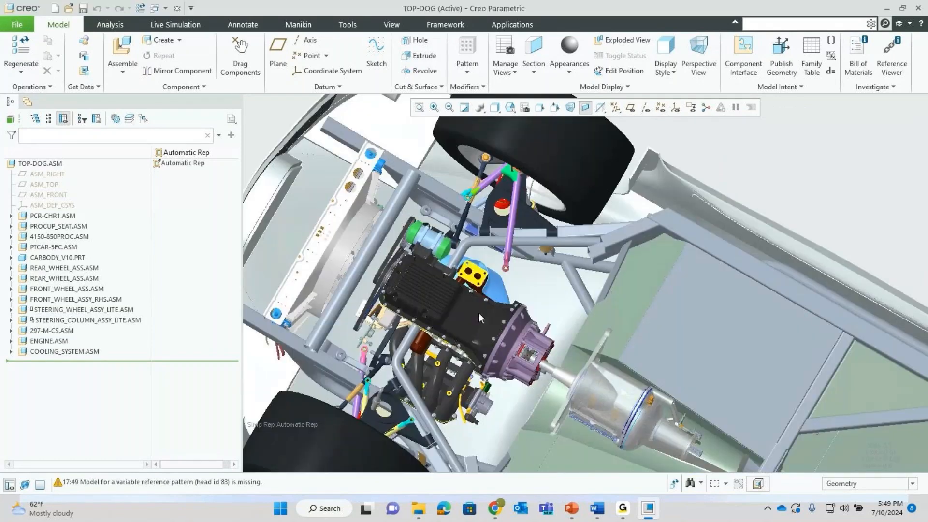
{"action": "middle_click_drag", "start_coordinate": [476, 311], "coordinate": [484, 339]}
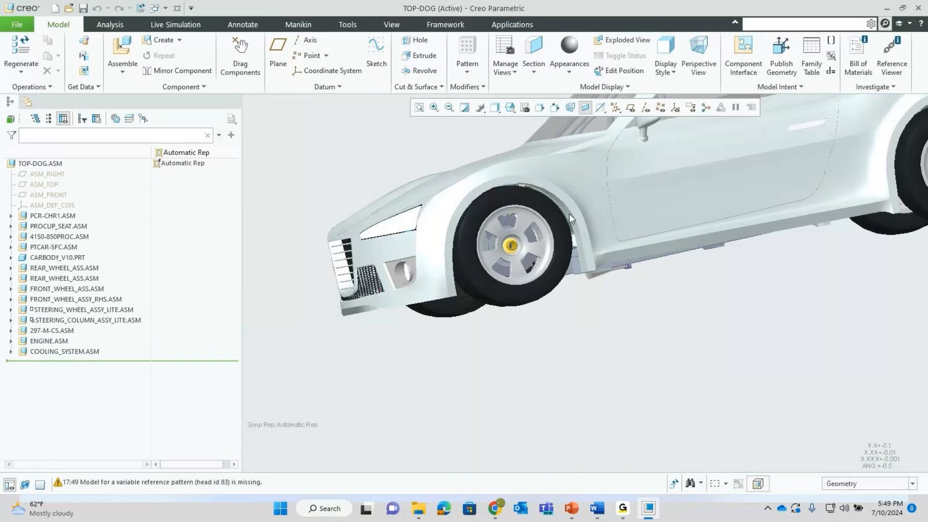
{"action": "mouse_move", "coordinate": [569, 218]}
{"action": "middle_mouse_down"}
{"action": "mouse_move", "coordinate": [583, 173]}
{"action": "mouse_move", "coordinate": [565, 176]}
{"action": "mouse_move", "coordinate": [581, 222]}
{"action": "mouse_move", "coordinate": [571, 235]}
{"action": "middle_mouse_up"}
{"action": "mouse_move", "coordinate": [613, 188]}
{"action": "middle_mouse_down", "text": "shift"}
{"action": "mouse_move", "coordinate": [588, 290]}
{"action": "mouse_move", "coordinate": [590, 329]}
{"action": "middle_mouse_up", "text": "shift"}
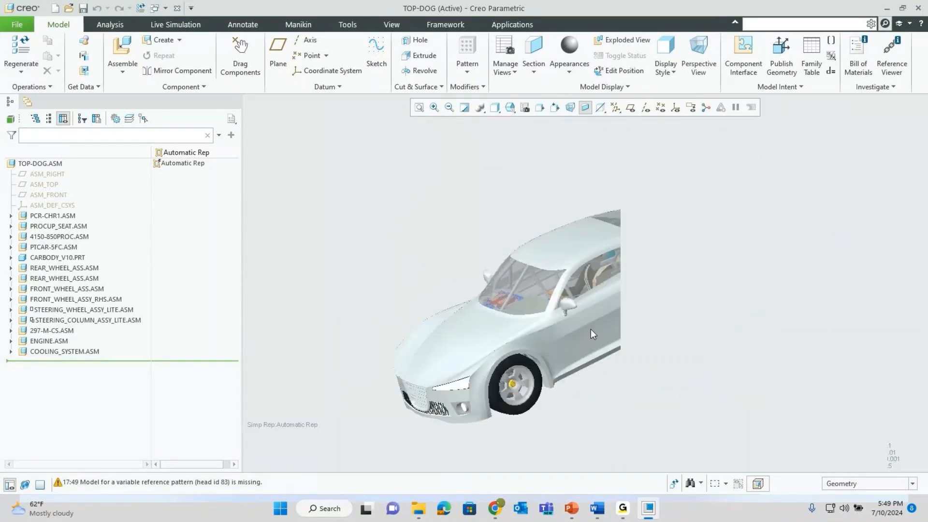
{"action": "middle_click_drag", "start_coordinate": [585, 290], "coordinate": [587, 314]}
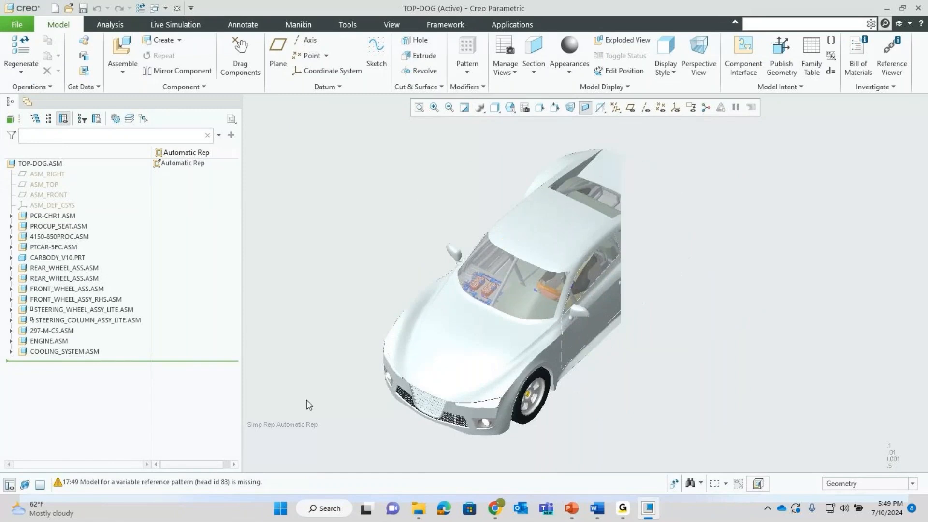
- Resize the message log area, leaving more room for the model view
{"action": "left_click_drag", "start_coordinate": [259, 472], "coordinate": [261, 419]}
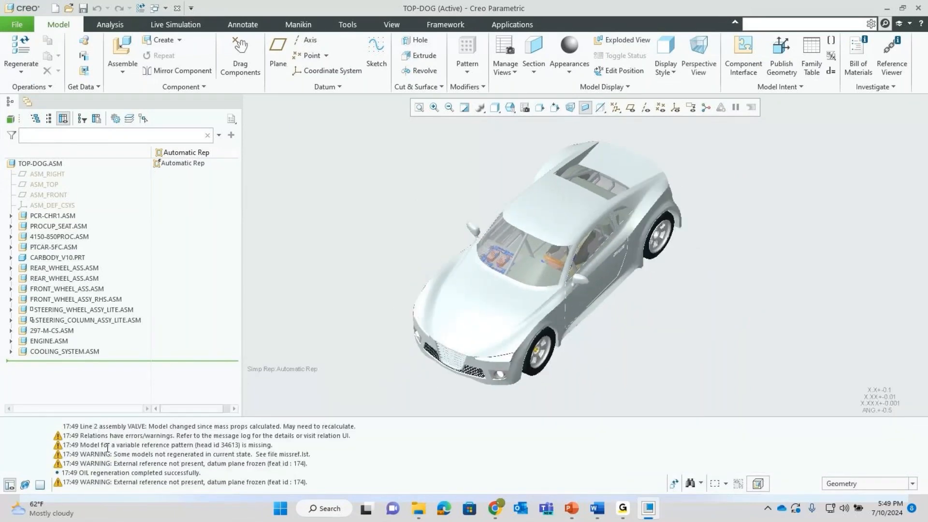
{"action": "scroll", "coordinate": [84, 438], "scroll_direction": "down", "scroll_amount": 4}
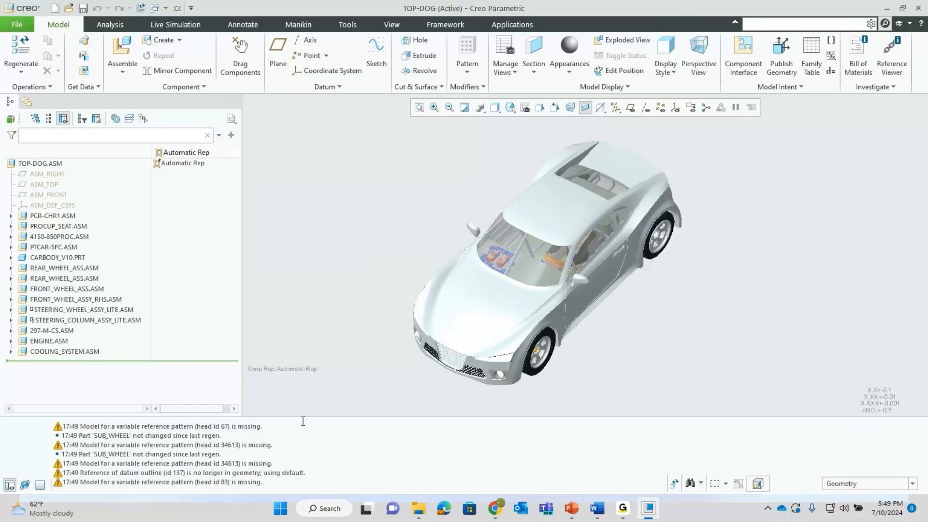
{"action": "left_click_drag", "start_coordinate": [304, 419], "coordinate": [304, 456]}
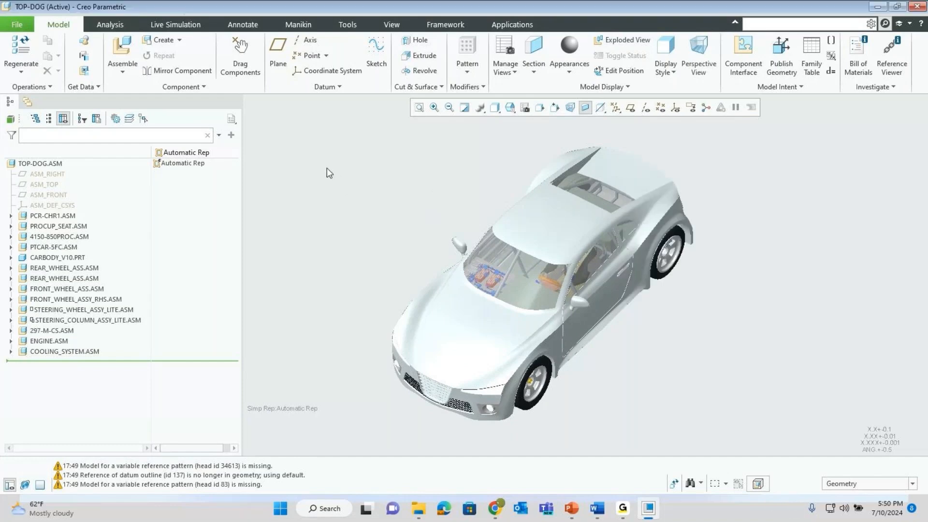
- Close TOP-DOG, erase the not-displayed objects, and bring up the File Open dialog
{"action": "left_click", "coordinate": [176, 9]}
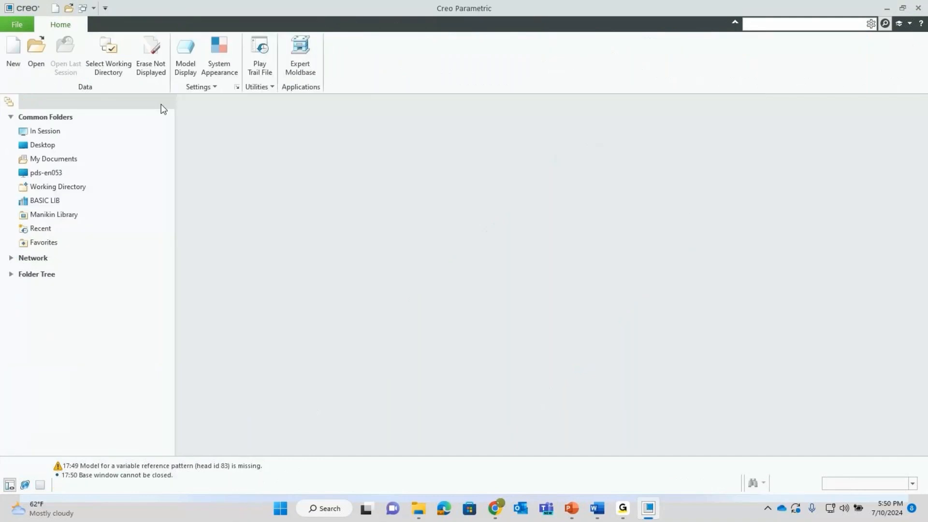
{"action": "left_click", "coordinate": [153, 67]}
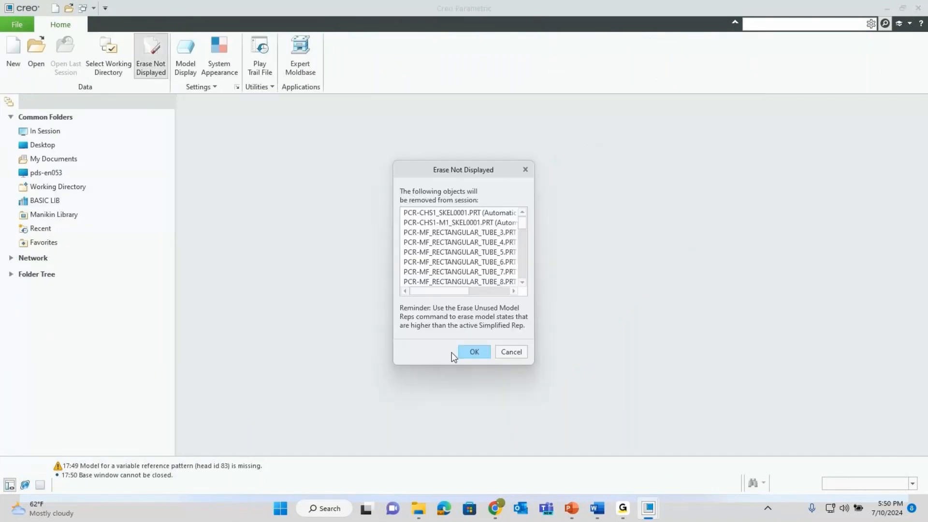
{"action": "left_click", "coordinate": [463, 350]}
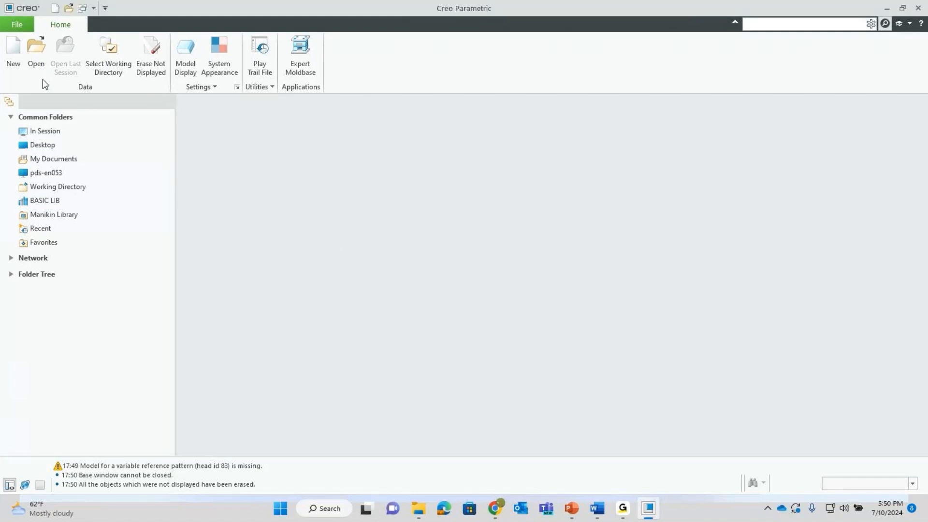
{"action": "left_click", "coordinate": [36, 57]}
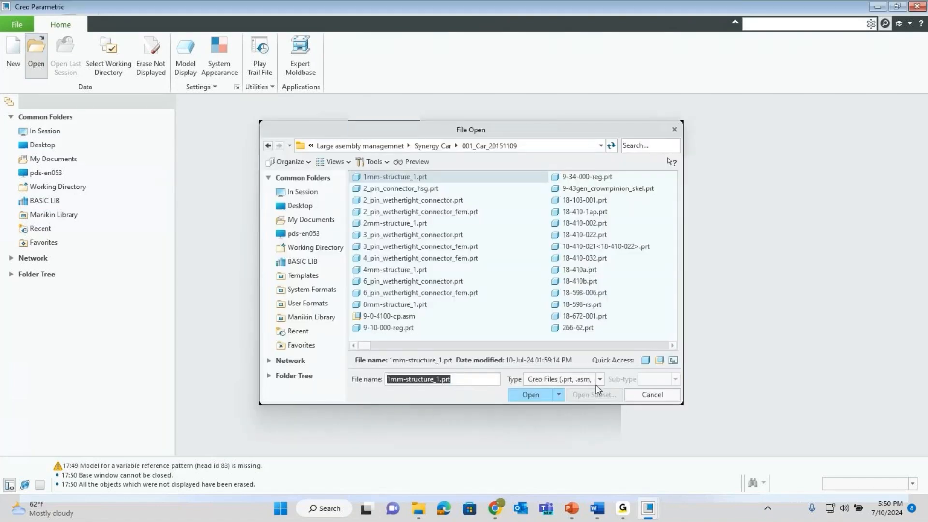
- Select top-dog.asm from a 'top' search and begin defining a new simplified representation
{"action": "left_click", "coordinate": [648, 146]}
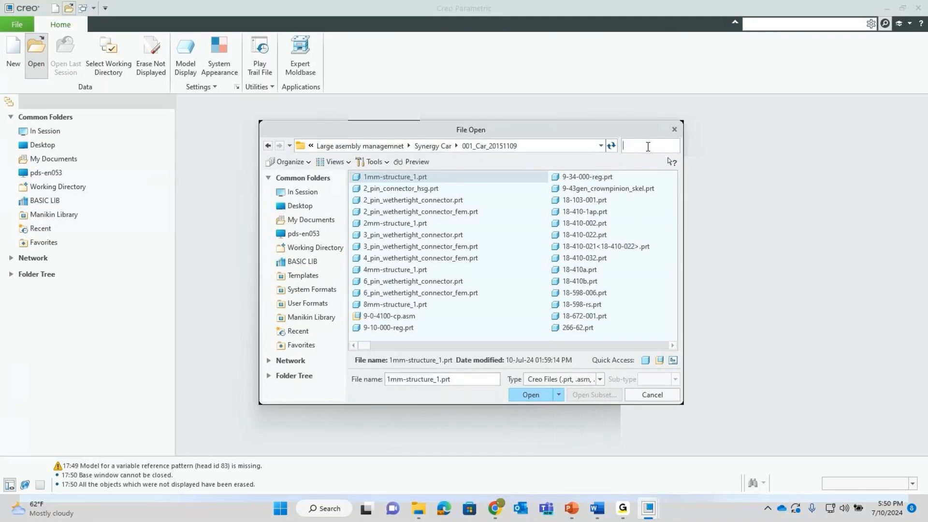
{"action": "type", "text": "top"}
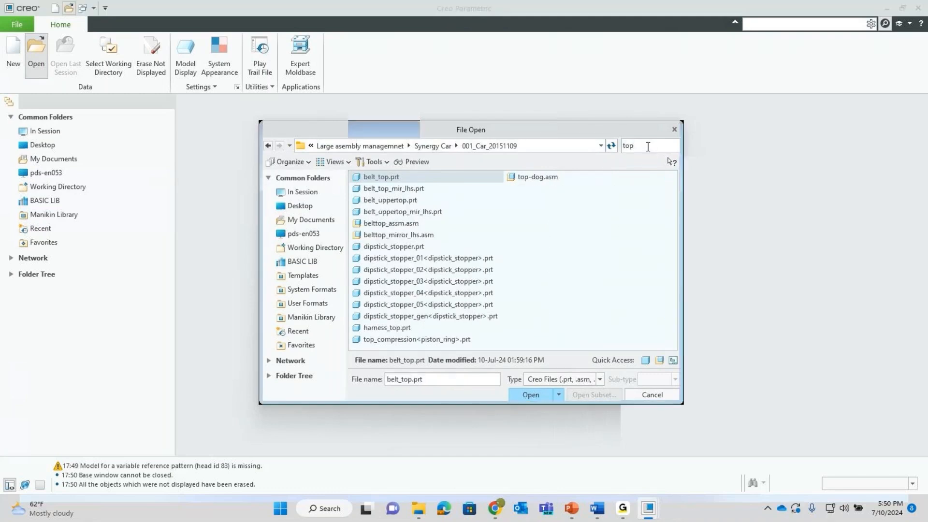
{"action": "left_click", "coordinate": [534, 178]}
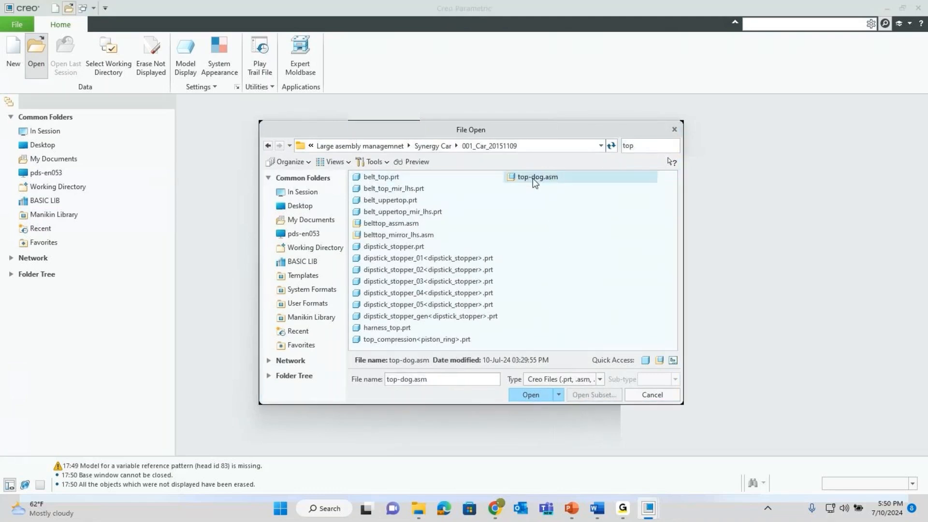
{"action": "left_click", "coordinate": [559, 395]}
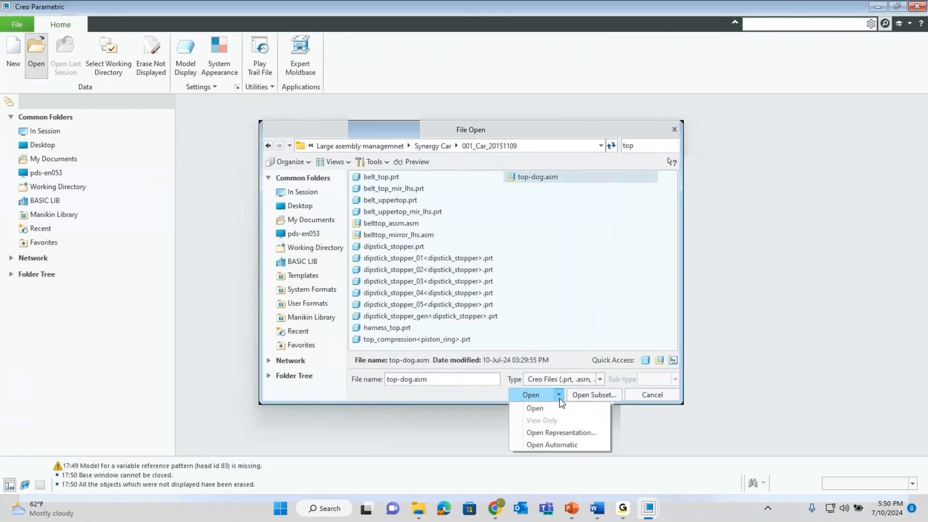
{"action": "left_click", "coordinate": [560, 433]}
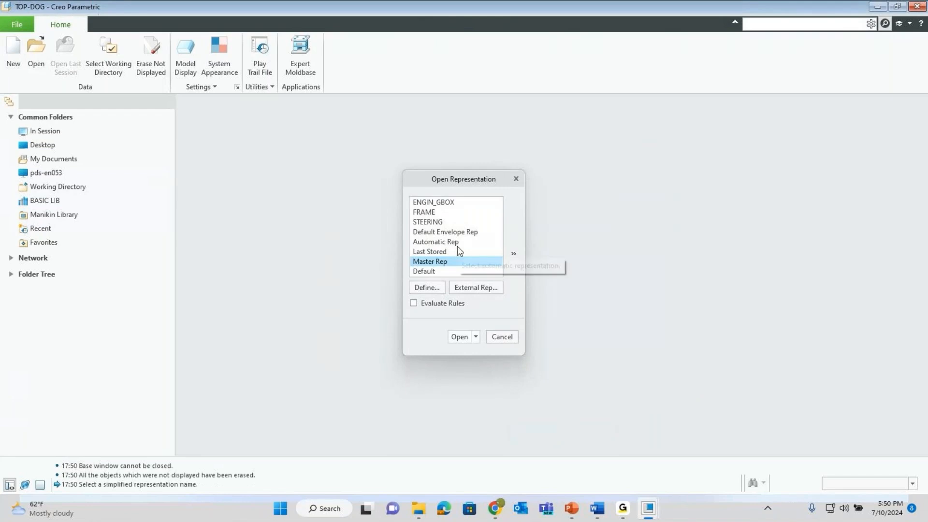
{"action": "left_click", "coordinate": [427, 288]}
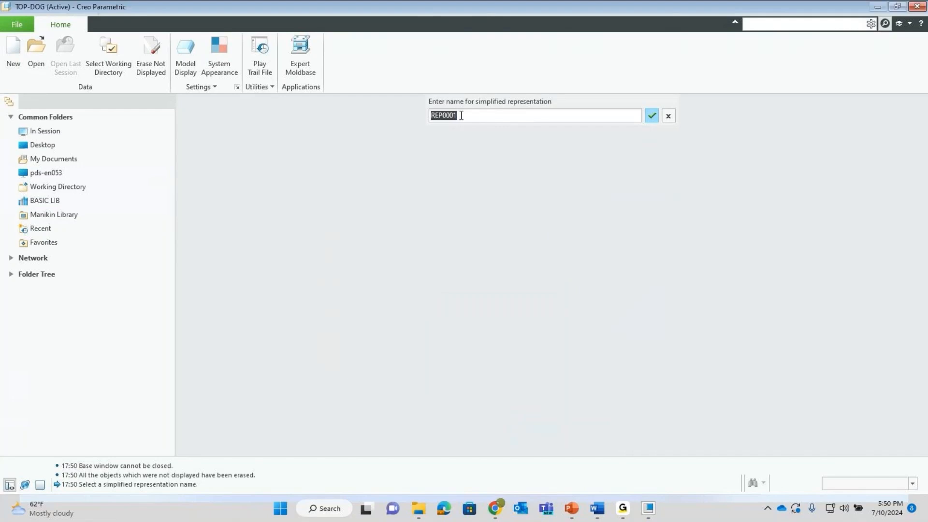
- Accept the default name REP0001 and move the representation editor window left
{"action": "key", "text": "Return"}
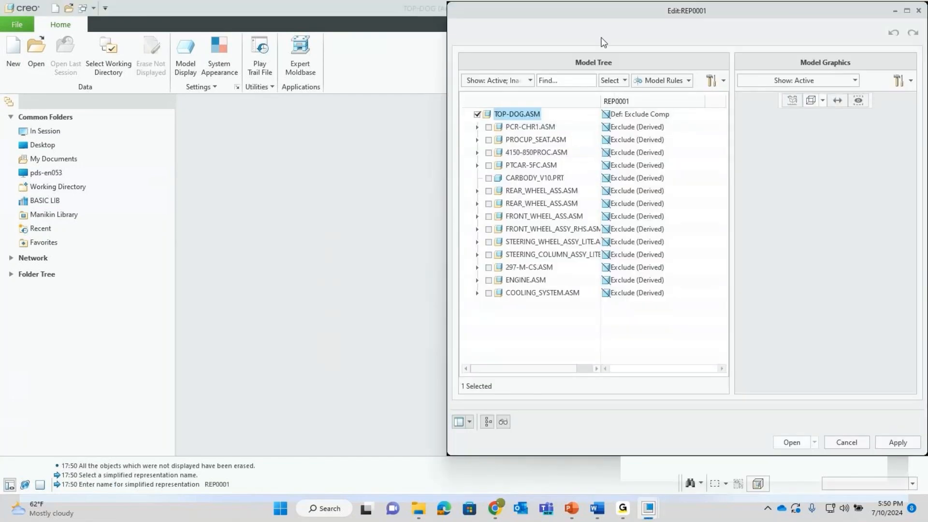
{"action": "left_click_drag", "start_coordinate": [590, 16], "coordinate": [574, 25]}
{"action": "left_click_drag", "start_coordinate": [479, 36], "coordinate": [457, 32]}
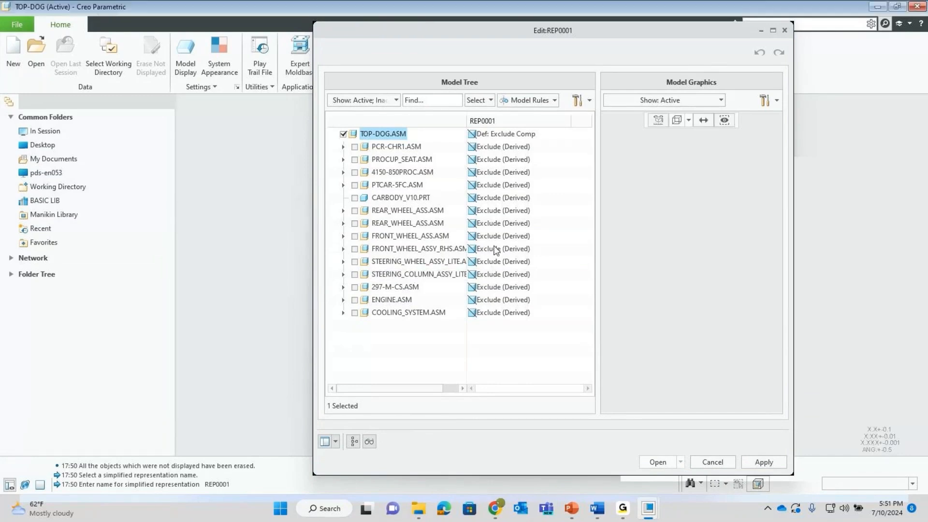
- Select FRONT_WHEEL_ASS.ASM, FRONT_WHEEL_ASSY_RHS.ASM and ENGINE.ASM together in the editor tree
{"action": "left_click", "coordinate": [385, 236]}
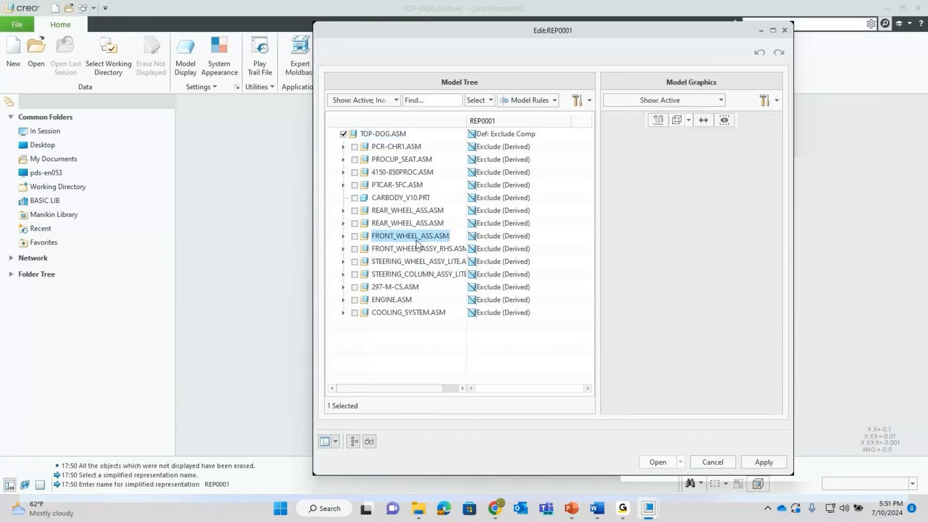
{"action": "left_click", "coordinate": [396, 248], "text": "ctrl"}
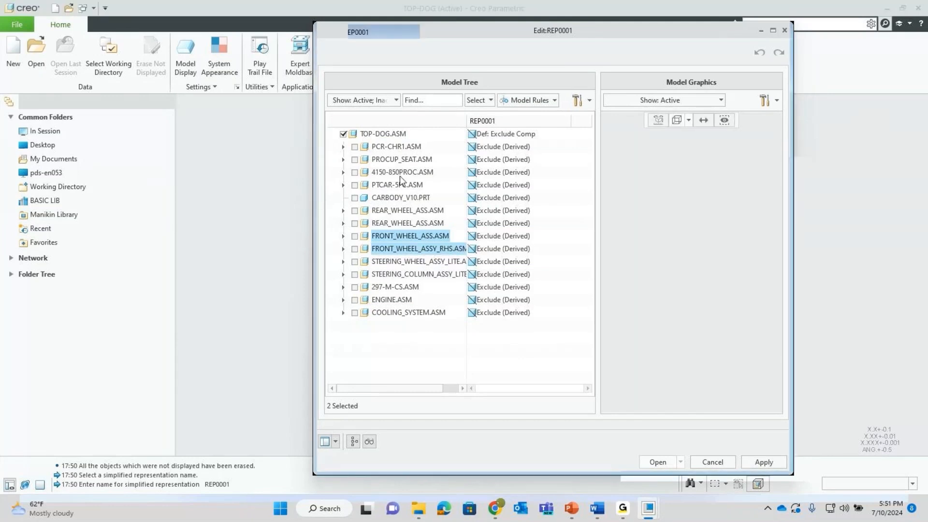
{"action": "left_click", "coordinate": [395, 299], "text": "ctrl"}
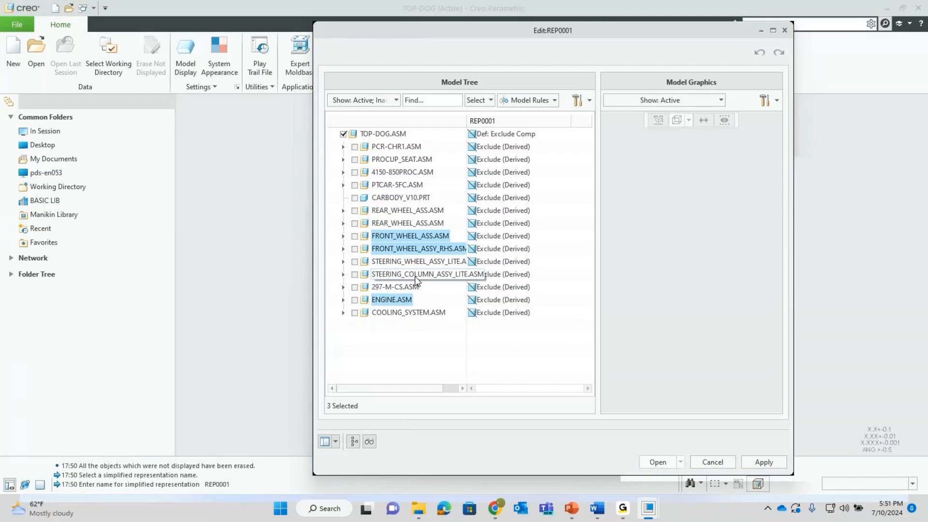
- Set the two front wheel assemblies and ENGINE.ASM to Automatic representation
{"action": "right_click", "coordinate": [401, 240]}
{"action": "mouse_move", "coordinate": [433, 246]}
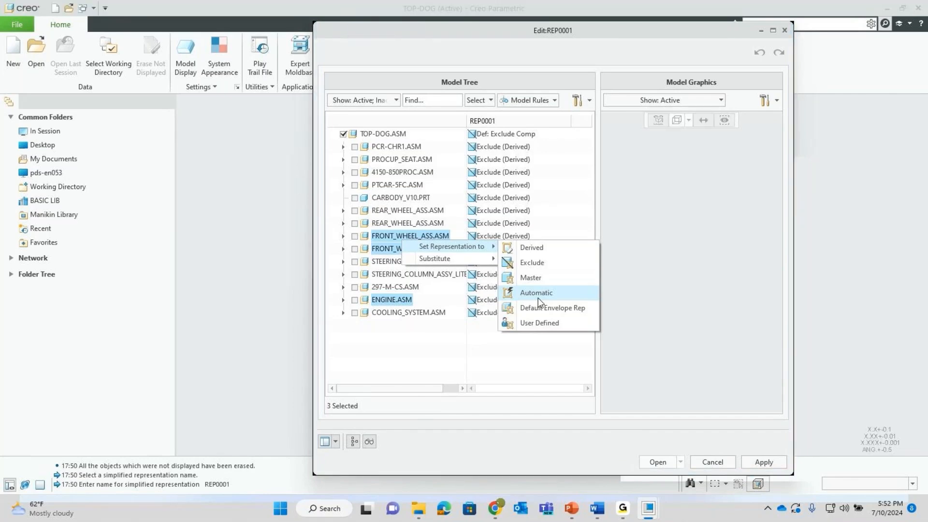
{"action": "left_click", "coordinate": [533, 295]}
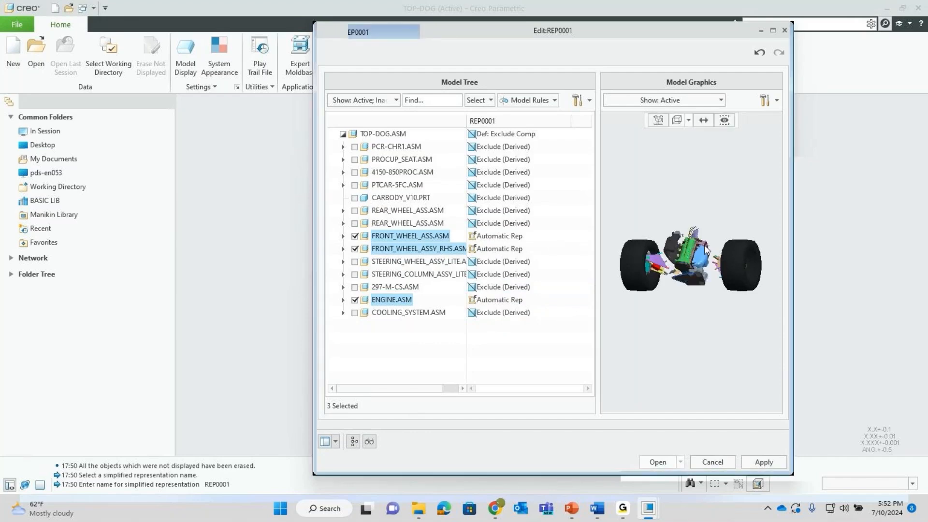
- Orbit the preview and open TOP-DOG in representation REP0001
{"action": "scroll", "coordinate": [705, 257], "scroll_direction": "down", "scroll_amount": 2}
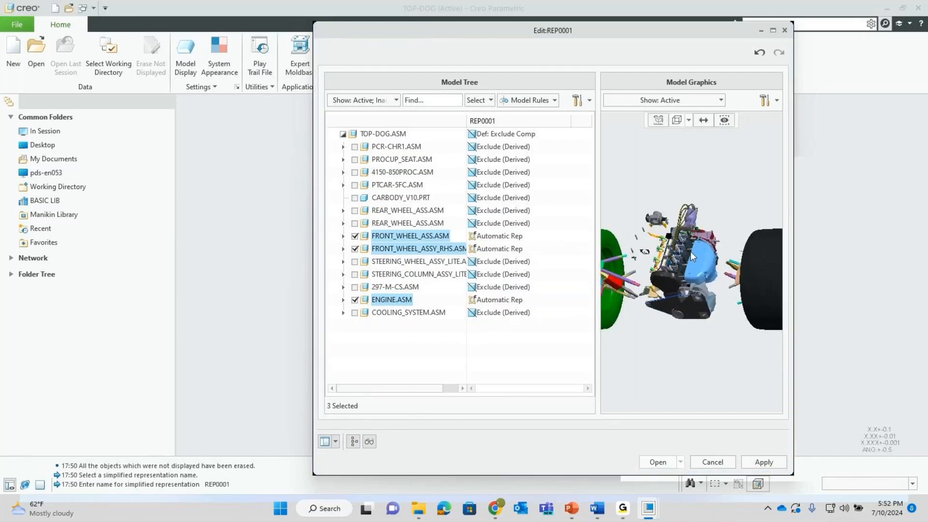
{"action": "scroll", "coordinate": [690, 256], "scroll_direction": "down", "scroll_amount": 2}
{"action": "scroll", "coordinate": [690, 257], "scroll_direction": "up", "scroll_amount": 1}
{"action": "mouse_move", "coordinate": [690, 256]}
{"action": "middle_mouse_down"}
{"action": "mouse_move", "coordinate": [715, 246]}
{"action": "mouse_move", "coordinate": [703, 263]}
{"action": "middle_mouse_up"}
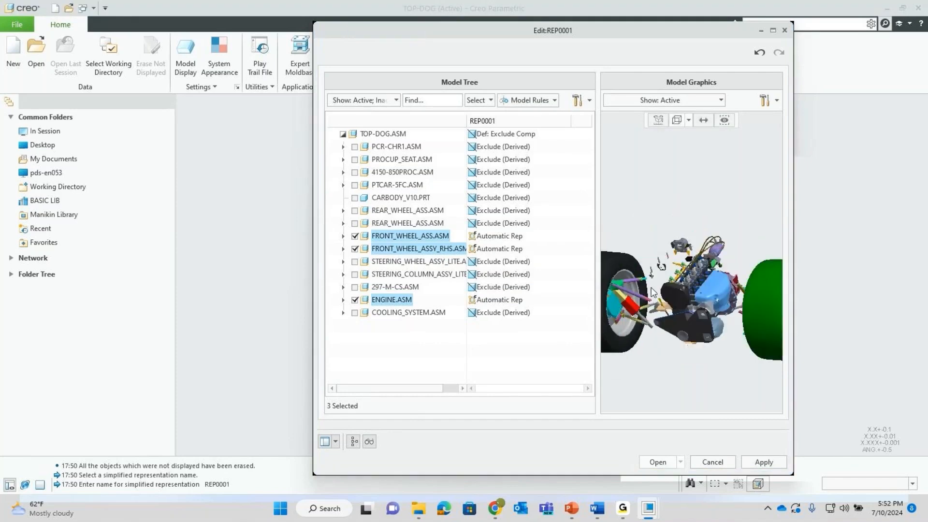
{"action": "left_click", "coordinate": [657, 462]}
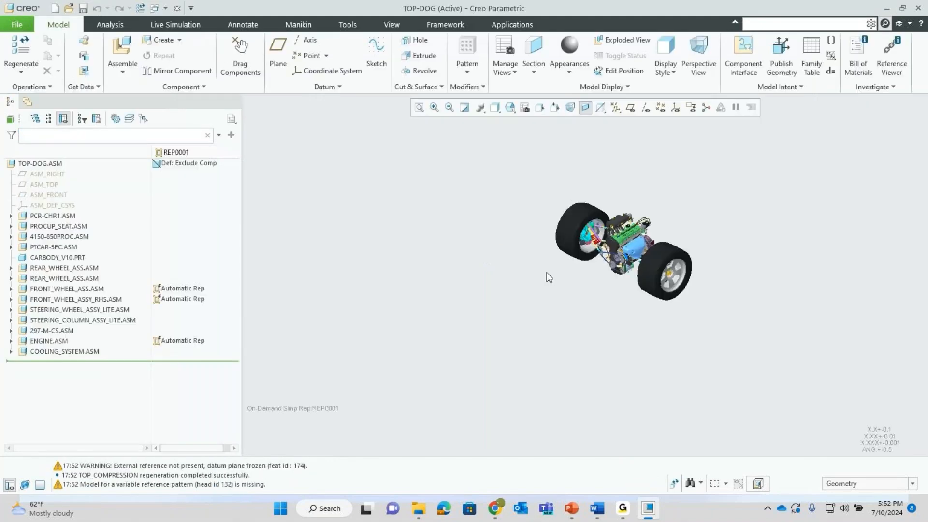
- Orbit and zoom around the car assembly shown in REP0001
{"action": "scroll", "coordinate": [660, 228], "scroll_direction": "down", "scroll_amount": 3}
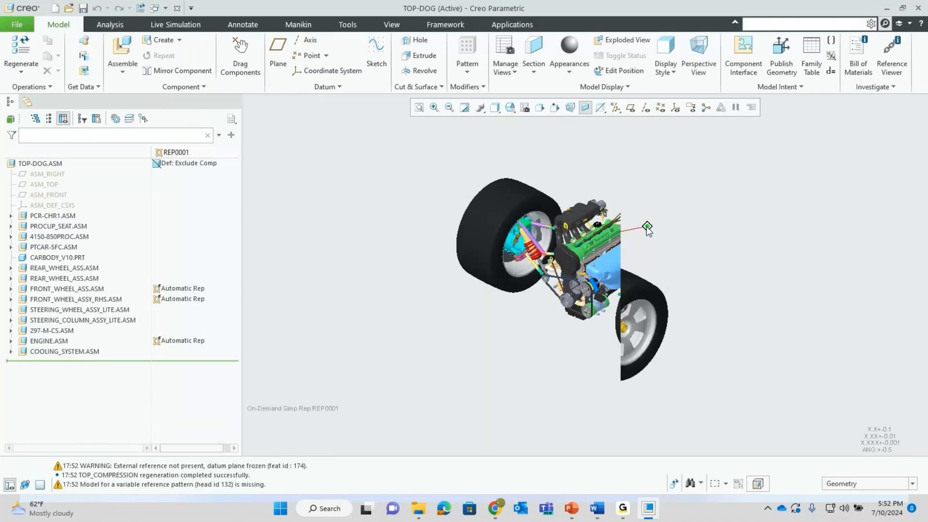
{"action": "middle_click_drag", "start_coordinate": [645, 226], "coordinate": [628, 240]}
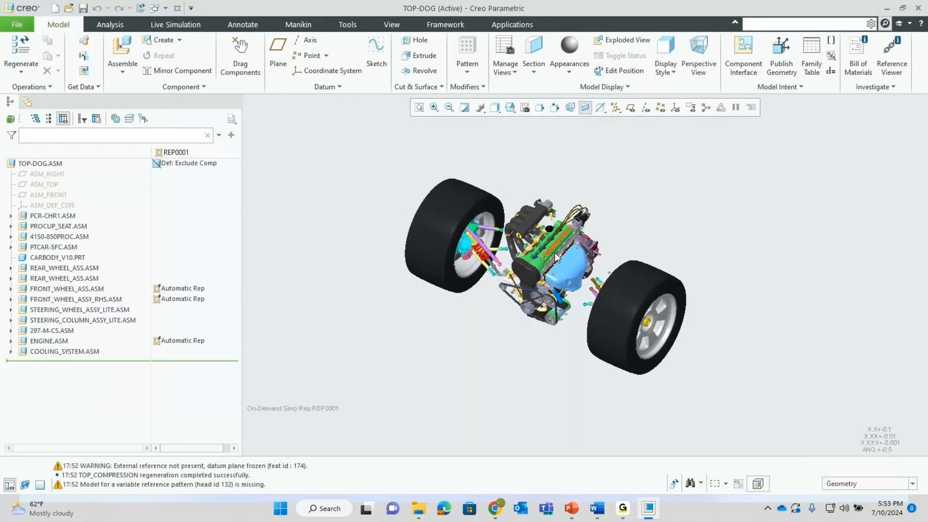
{"action": "scroll", "coordinate": [555, 257], "scroll_direction": "up", "scroll_amount": 4}
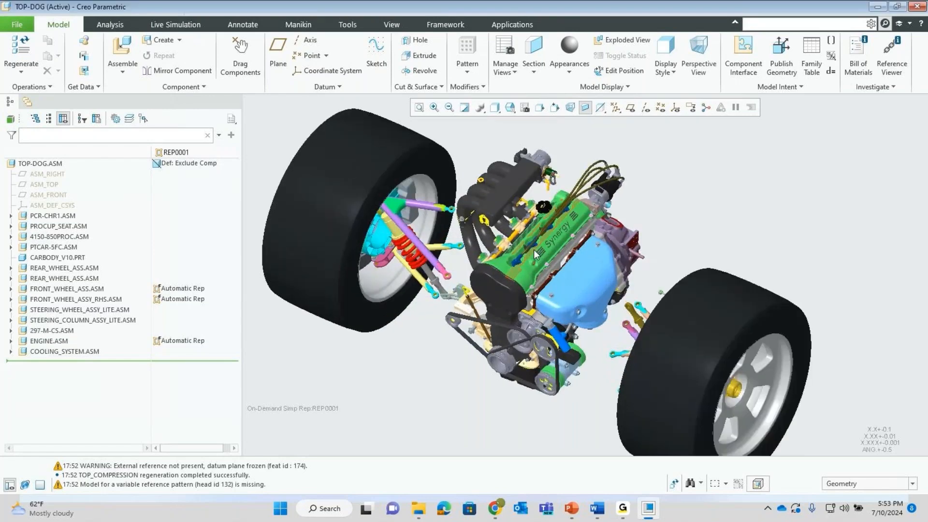
{"action": "scroll", "coordinate": [537, 254], "scroll_direction": "down", "scroll_amount": 4}
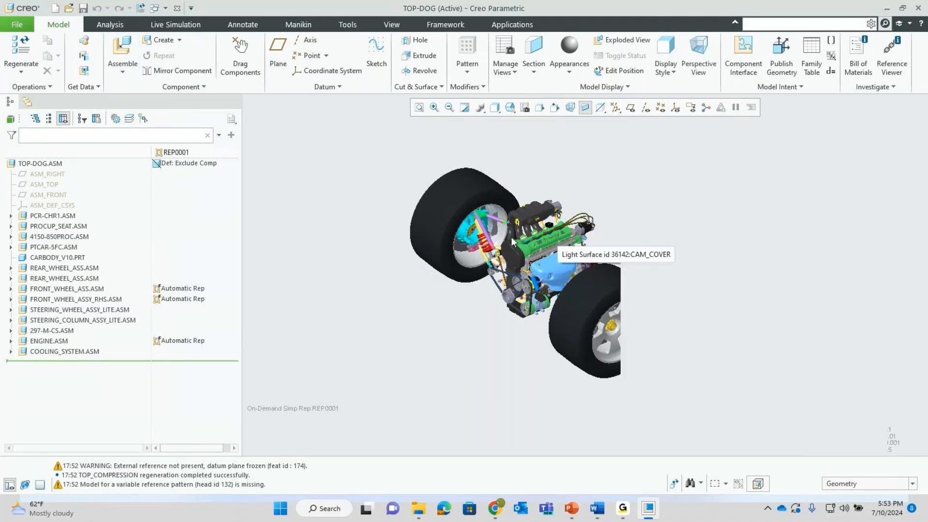
{"action": "scroll", "coordinate": [502, 239], "scroll_direction": "up", "scroll_amount": 3}
{"action": "scroll", "coordinate": [483, 244], "scroll_direction": "up", "scroll_amount": 3}
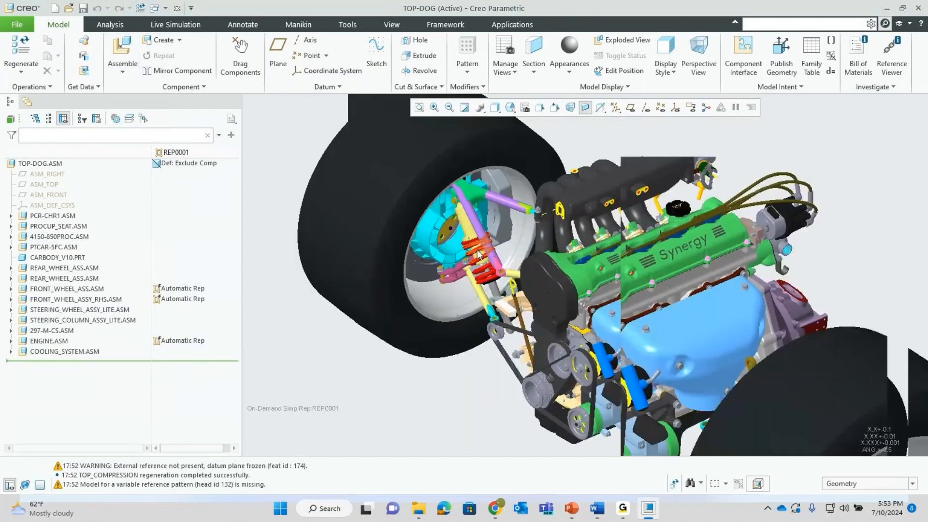
{"action": "scroll", "coordinate": [459, 261], "scroll_direction": "up", "scroll_amount": 2}
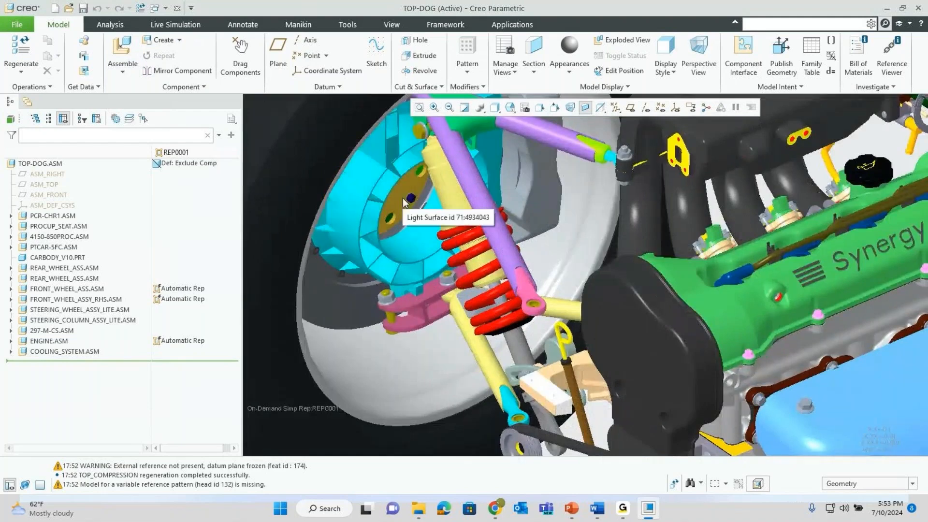
{"action": "scroll", "coordinate": [436, 266], "scroll_direction": "down", "scroll_amount": 5}
{"action": "scroll", "coordinate": [436, 265], "scroll_direction": "down", "scroll_amount": 3}
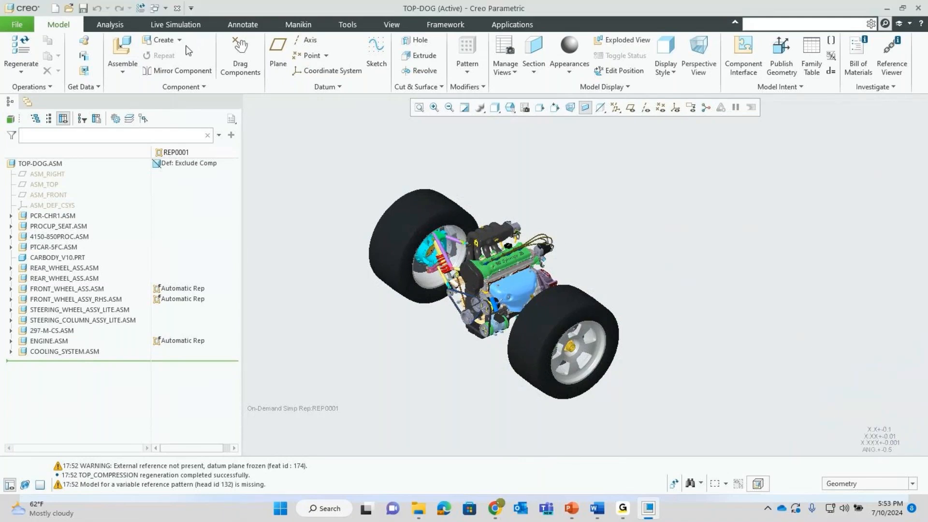
- Close TOP-DOG, erase undisplayed objects from session, and bring up the File Open dialog
{"action": "left_click", "coordinate": [177, 8]}
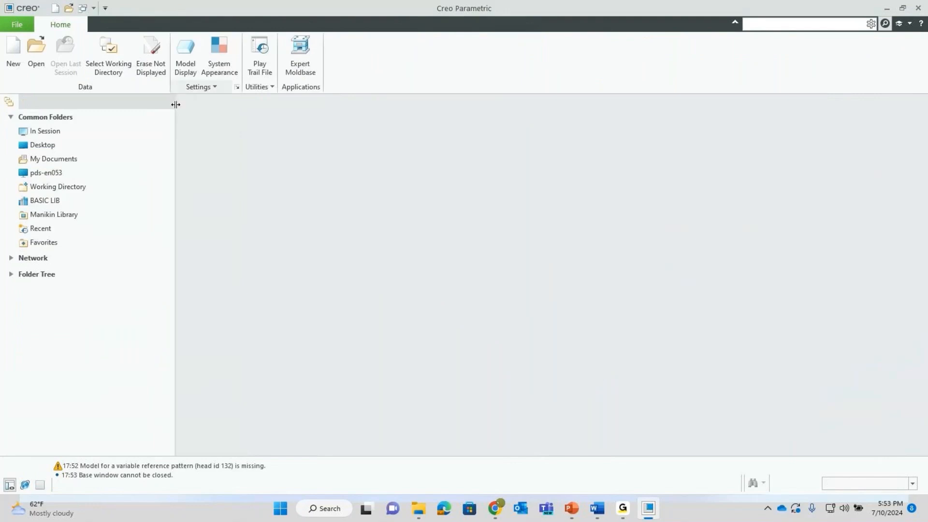
{"action": "left_click", "coordinate": [151, 68]}
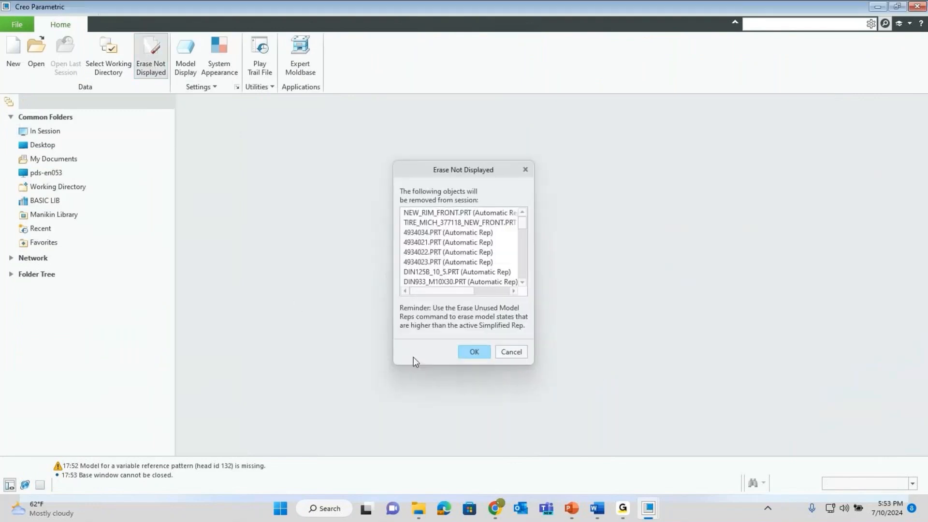
{"action": "left_click", "coordinate": [472, 350]}
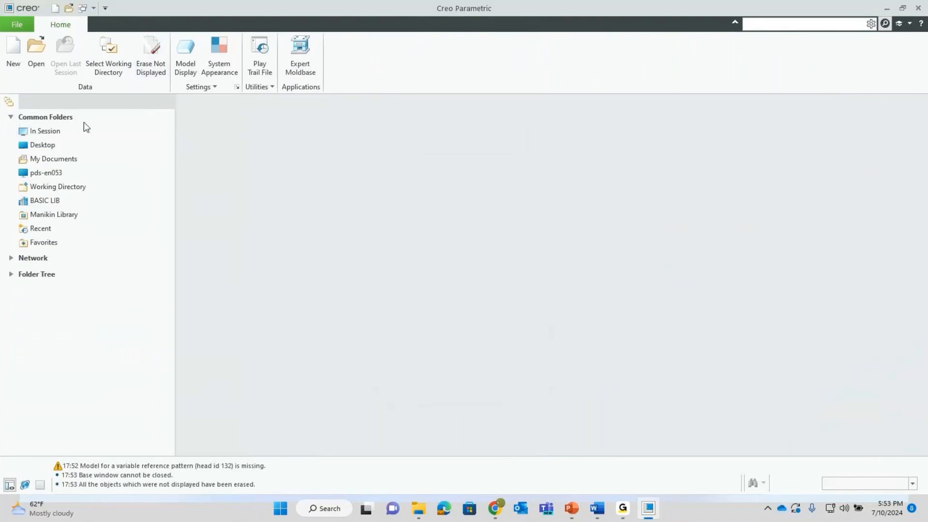
{"action": "left_click", "coordinate": [36, 64]}
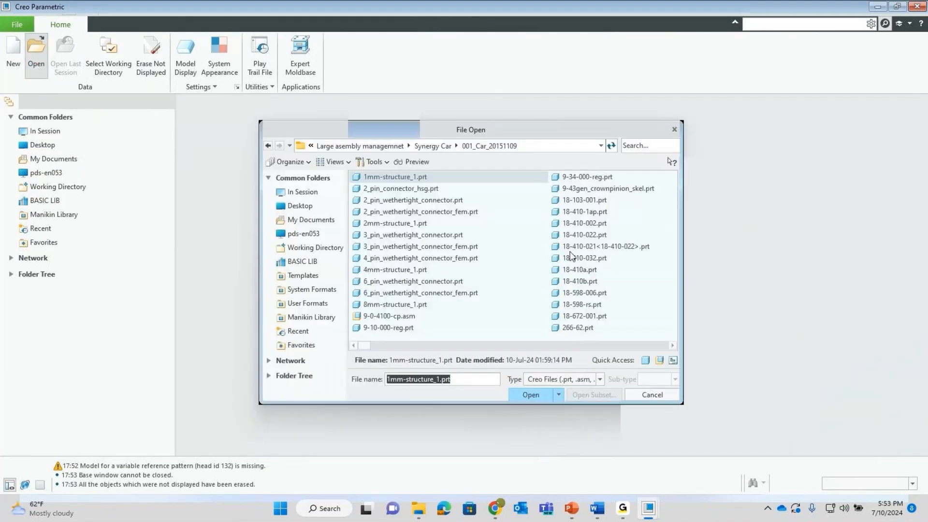
- Find top-dog.asm by searching 'top' and open it with a choice of representation
{"action": "left_click", "coordinate": [650, 145]}
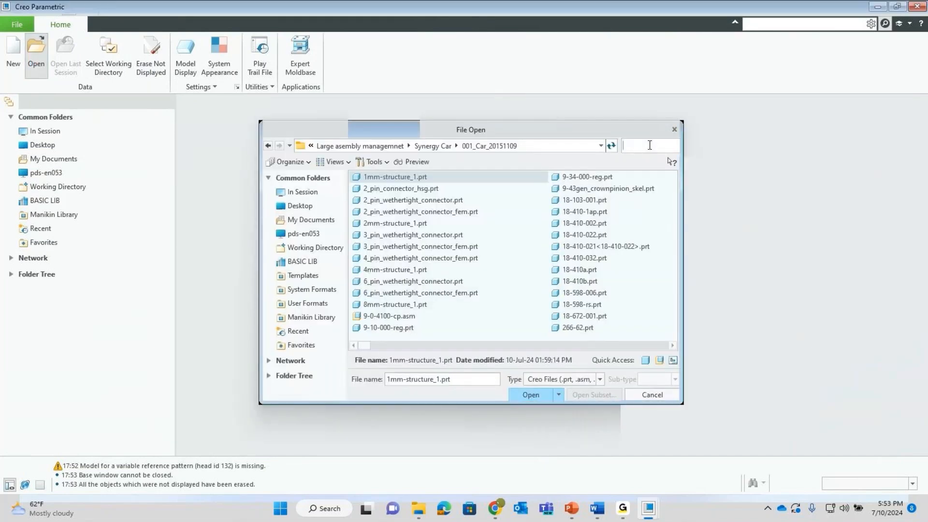
{"action": "type", "text": "top"}
{"action": "left_click", "coordinate": [531, 178]}
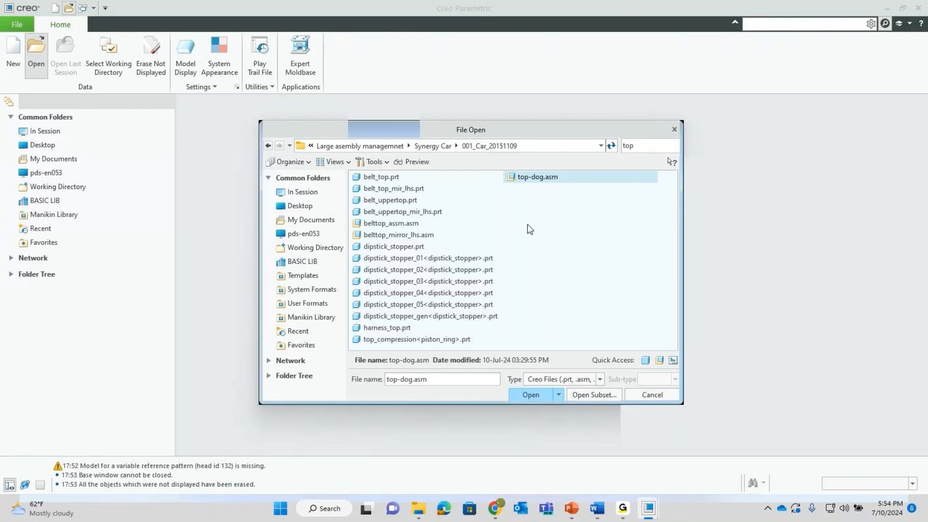
{"action": "left_click", "coordinate": [559, 394]}
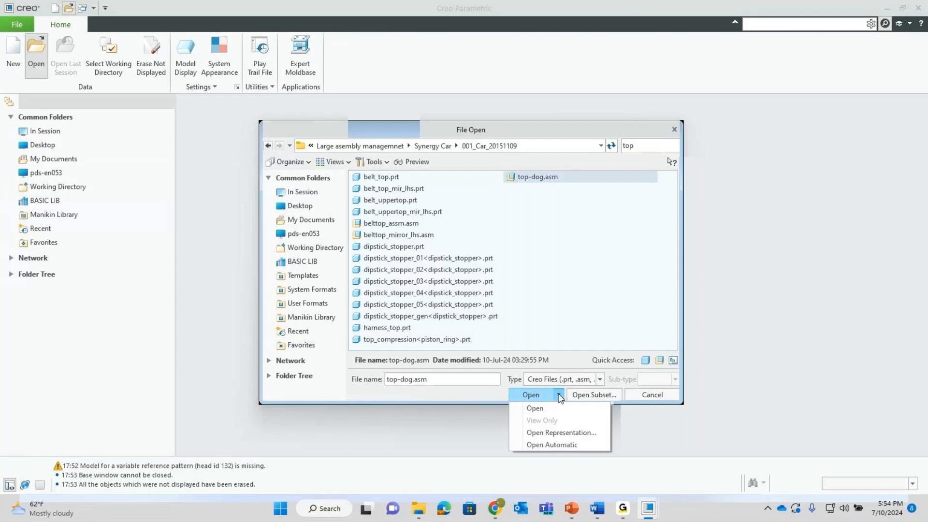
{"action": "left_click", "coordinate": [559, 432]}
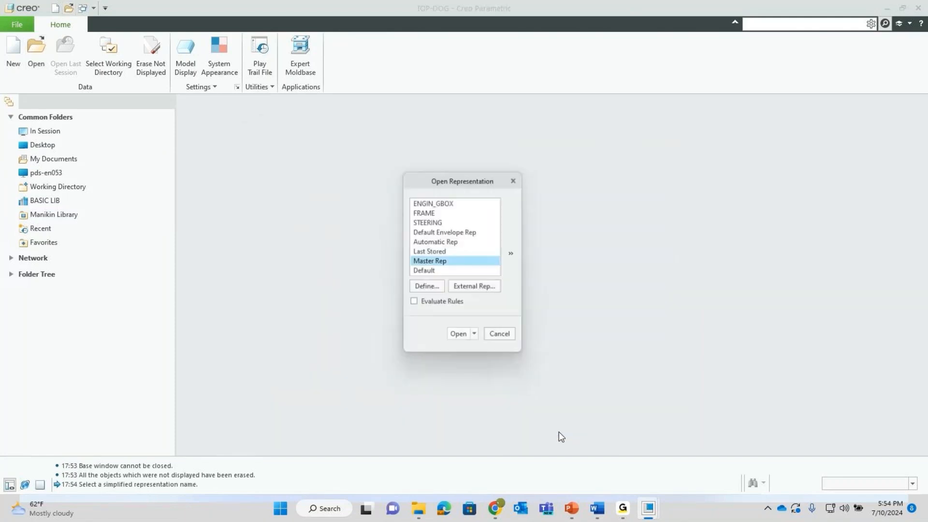
- Define a new simplified representation REP0001 and bring up its model rule editor
{"action": "left_click", "coordinate": [427, 288]}
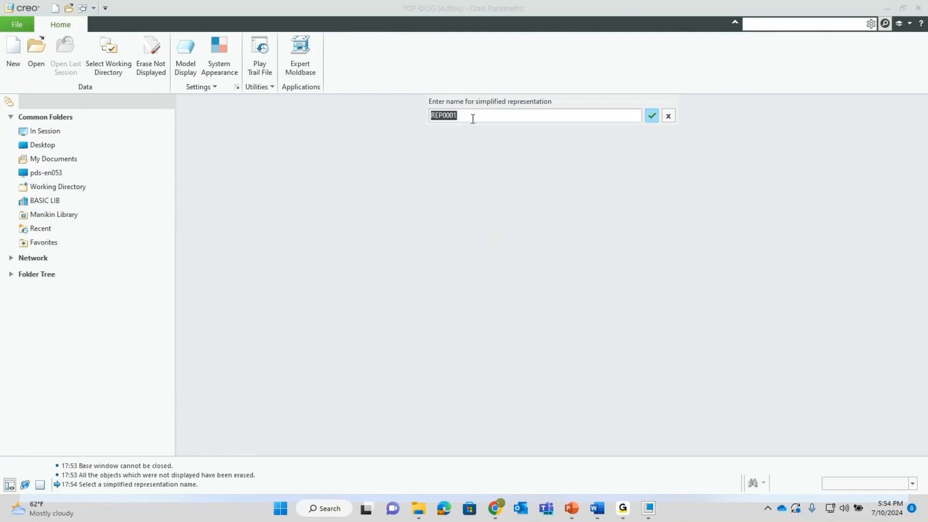
{"action": "key", "text": "Return"}
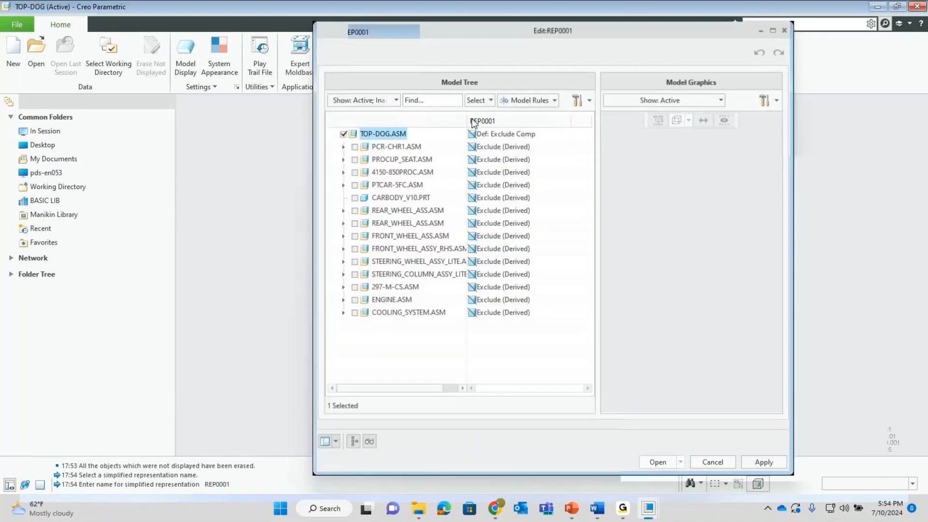
{"action": "left_click", "coordinate": [526, 101]}
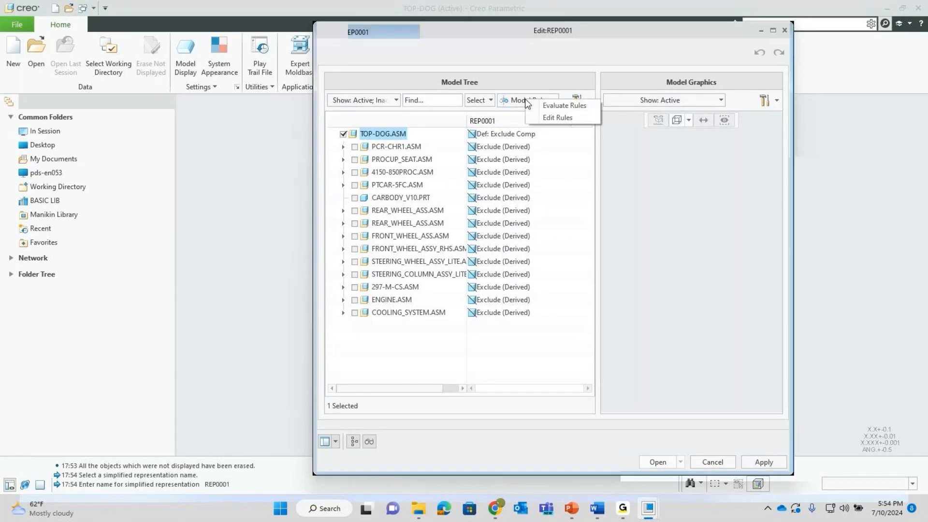
{"action": "left_click", "coordinate": [520, 102]}
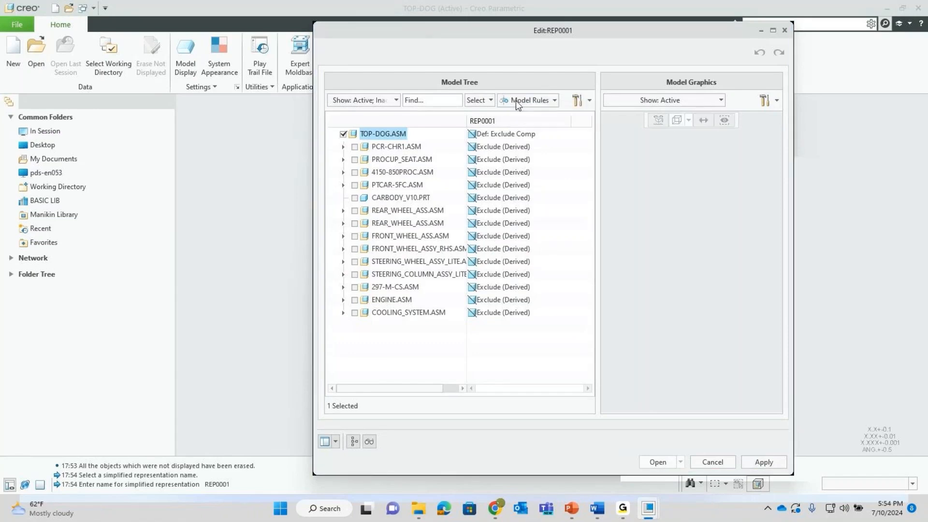
{"action": "left_click", "coordinate": [520, 102]}
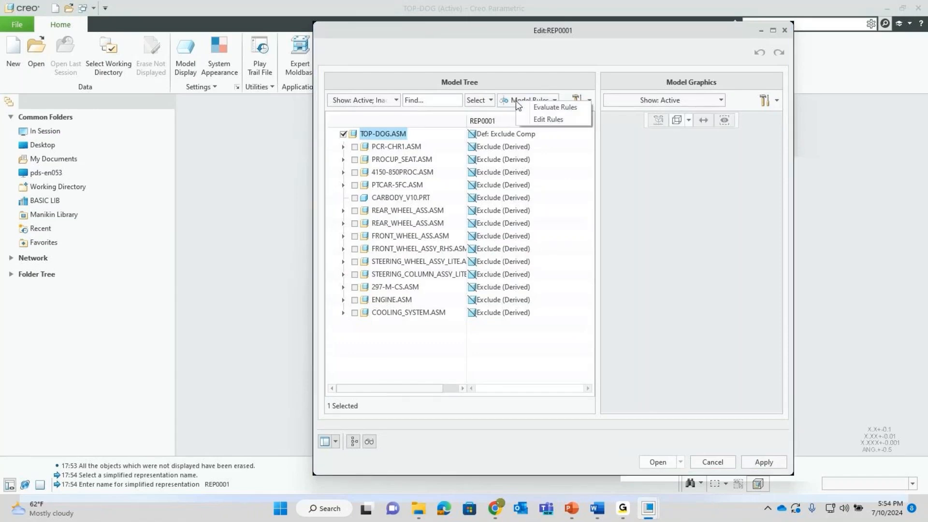
{"action": "left_click", "coordinate": [547, 119]}
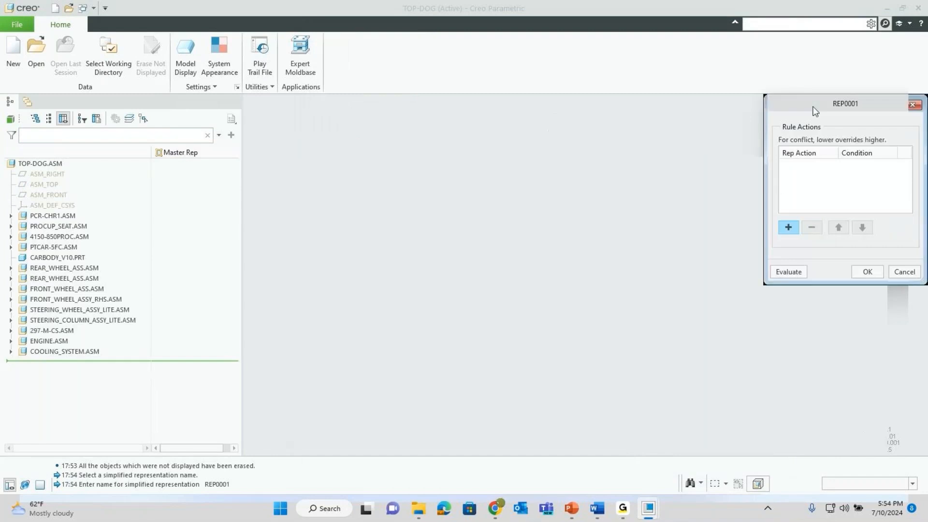
- Add a new rule action row set to Automatic Rep
{"action": "left_click_drag", "start_coordinate": [809, 106], "coordinate": [605, 138]}
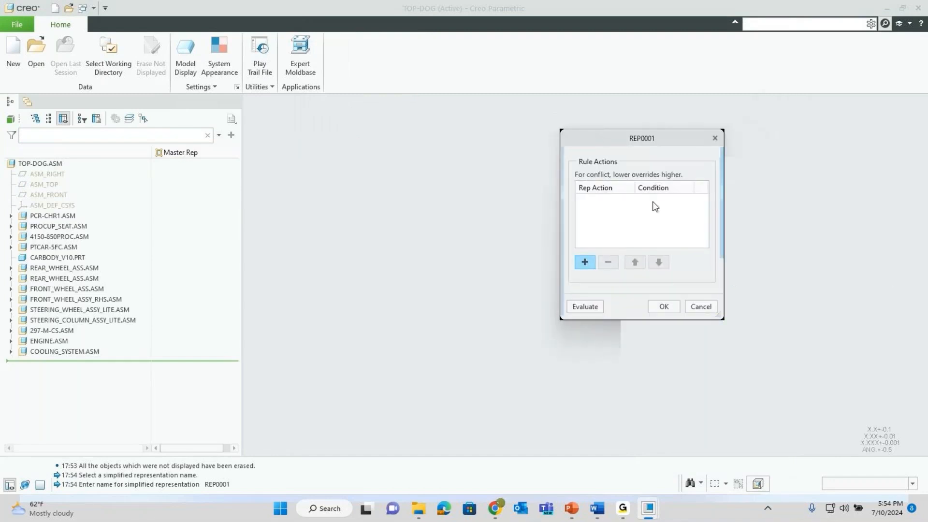
{"action": "left_click", "coordinate": [585, 262]}
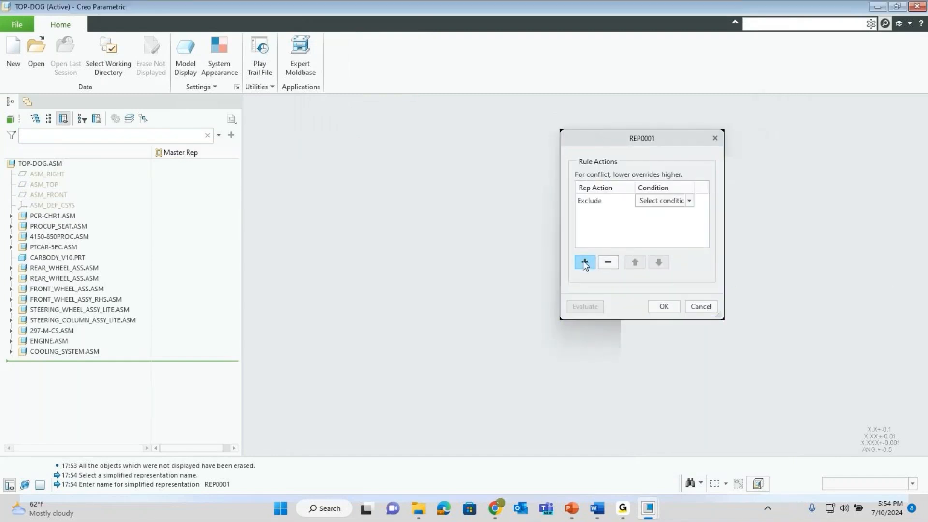
{"action": "left_click", "coordinate": [611, 205]}
{"action": "left_click", "coordinate": [630, 201]}
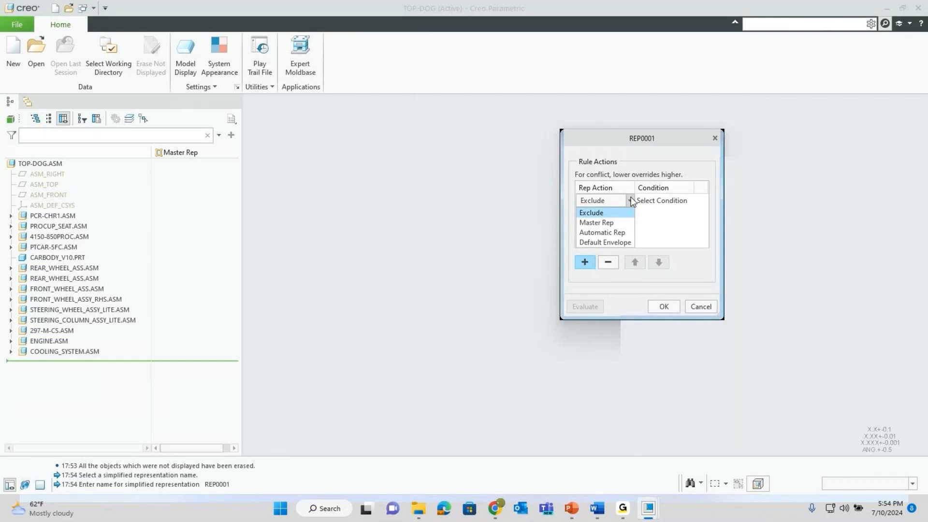
{"action": "left_click", "coordinate": [603, 233]}
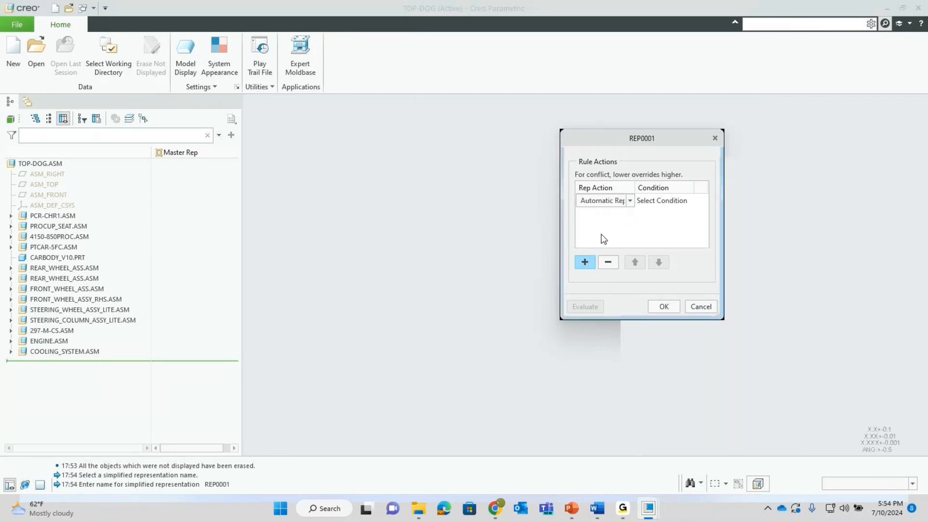
- Create a new condition Cond0001 for the Automatic Rep action
{"action": "left_click", "coordinate": [655, 203]}
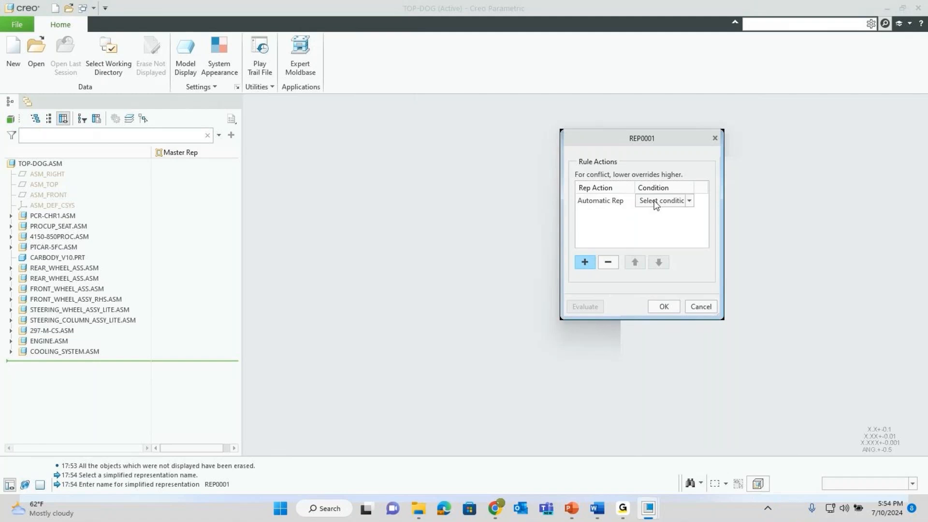
{"action": "right_click", "coordinate": [656, 202]}
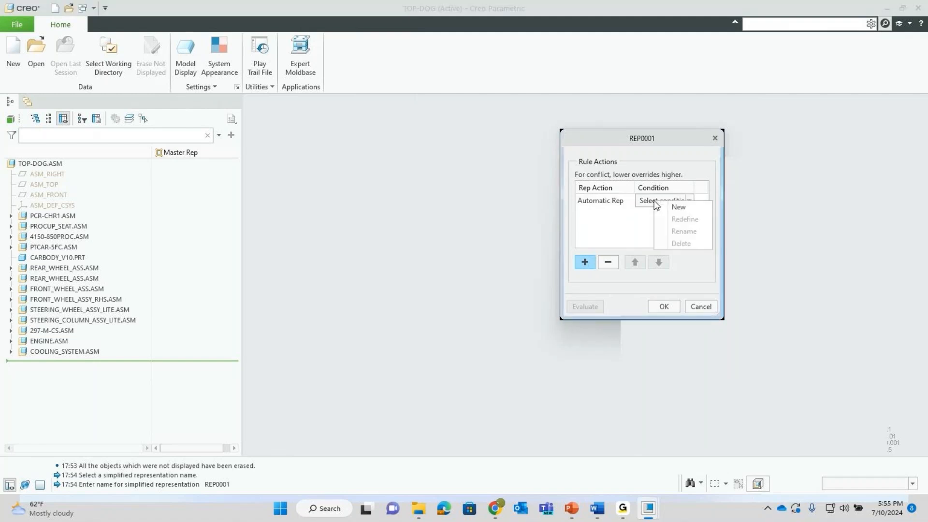
{"action": "left_click", "coordinate": [677, 207]}
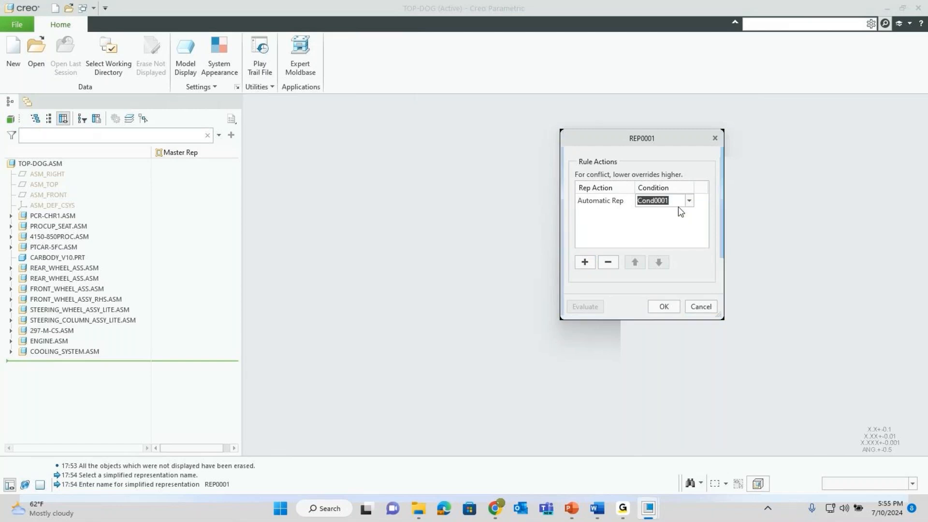
{"action": "key", "text": "Return"}
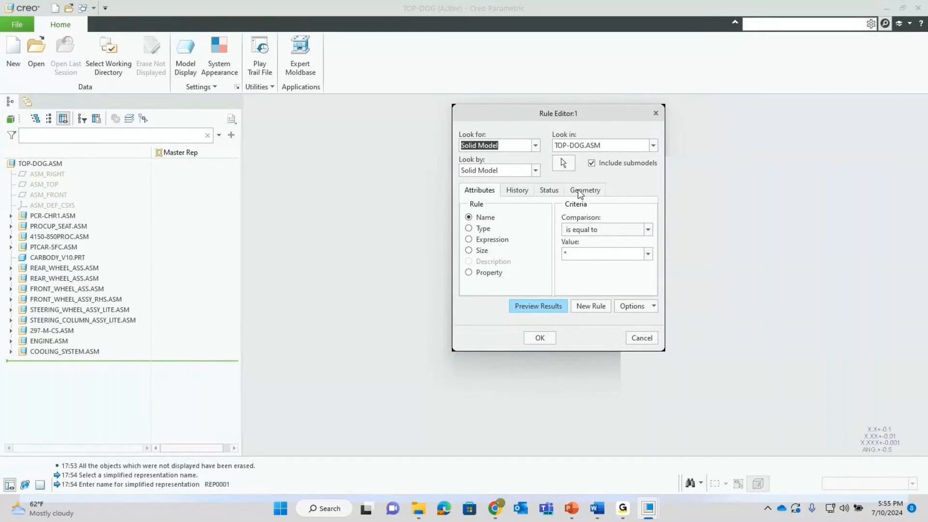
- Set the name value to *steering*, then browse the Type rule's category and comparison choices
{"action": "left_click", "coordinate": [574, 254]}
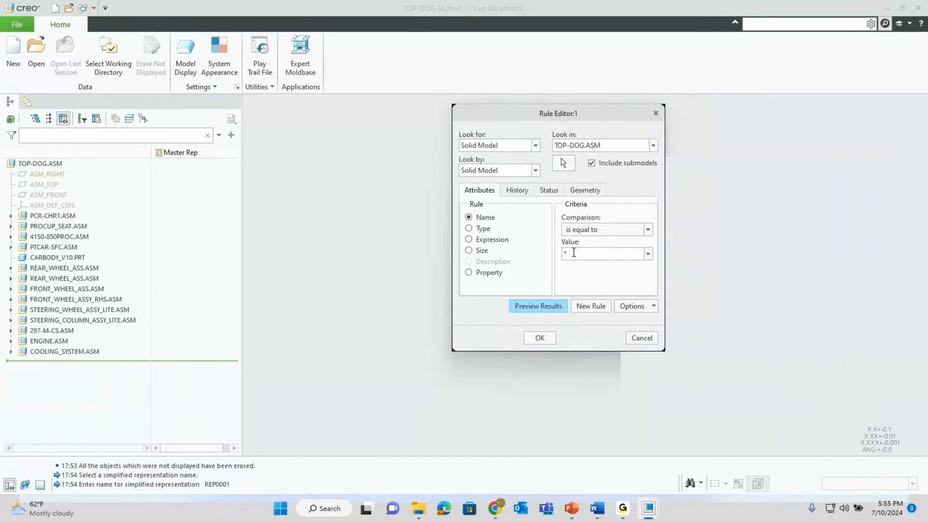
{"action": "type", "text": "*steering"}
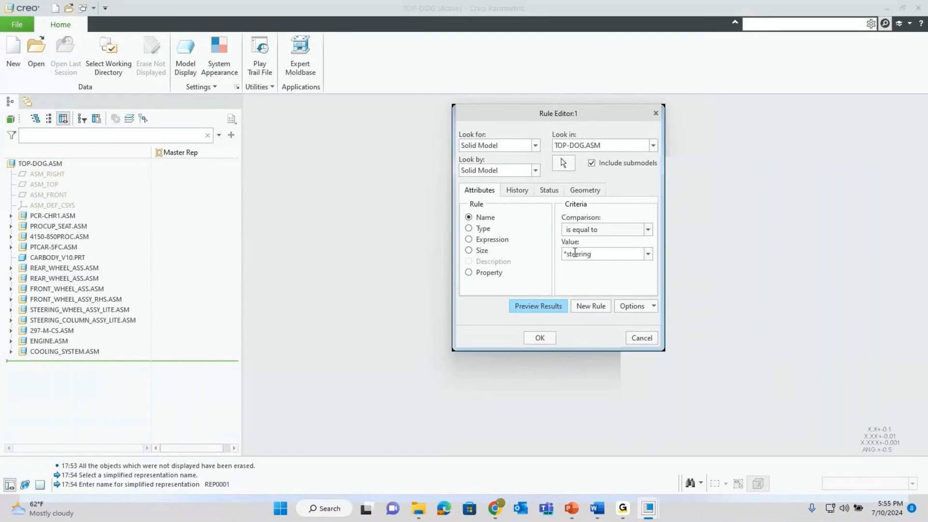
{"action": "type", "text": "*"}
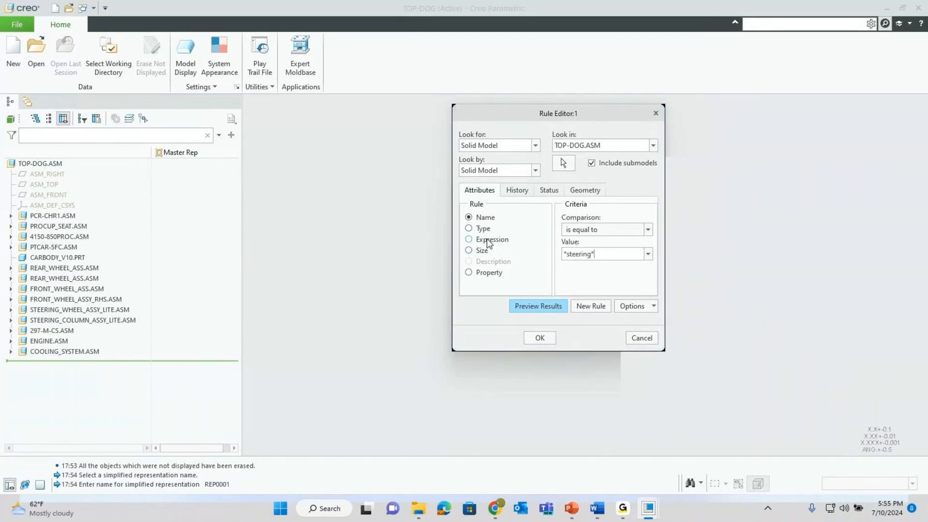
{"action": "left_click", "coordinate": [469, 229]}
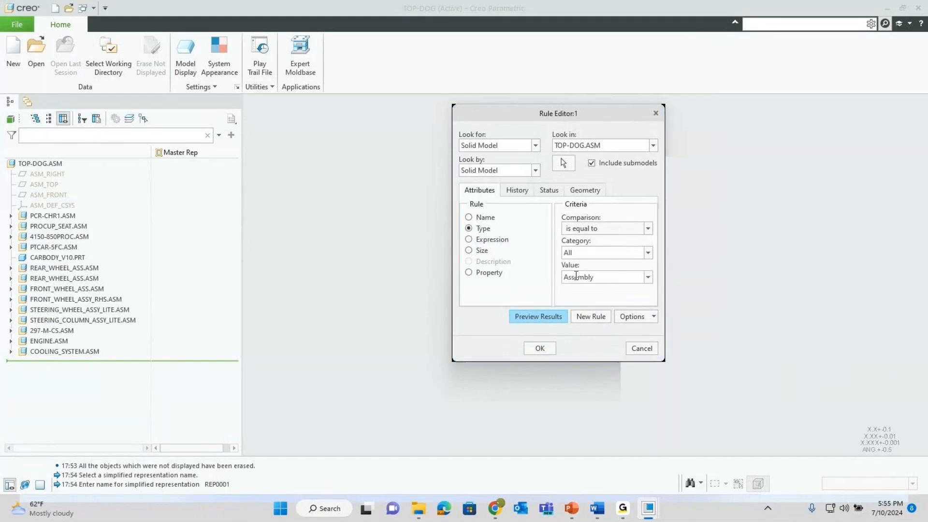
{"action": "left_click", "coordinate": [647, 252]}
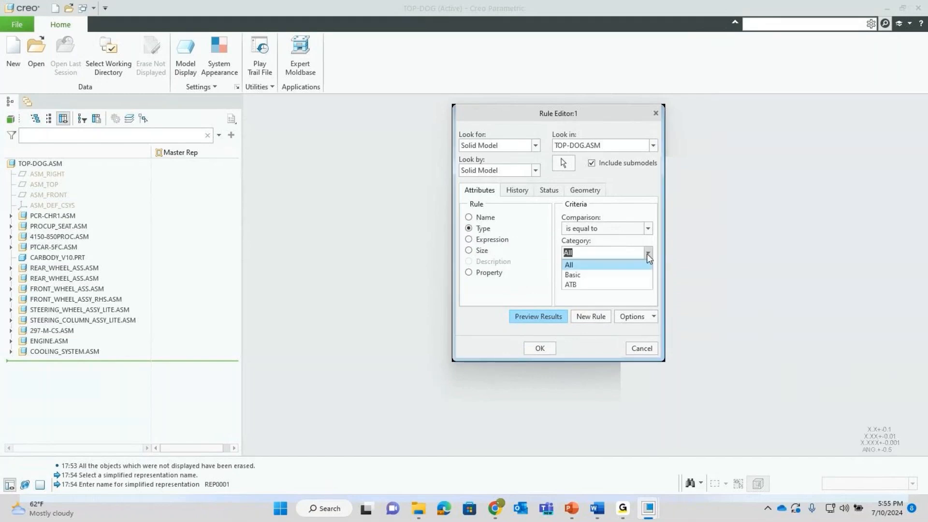
{"action": "left_click", "coordinate": [647, 253]}
{"action": "left_click", "coordinate": [648, 228]}
{"action": "left_click", "coordinate": [647, 229]}
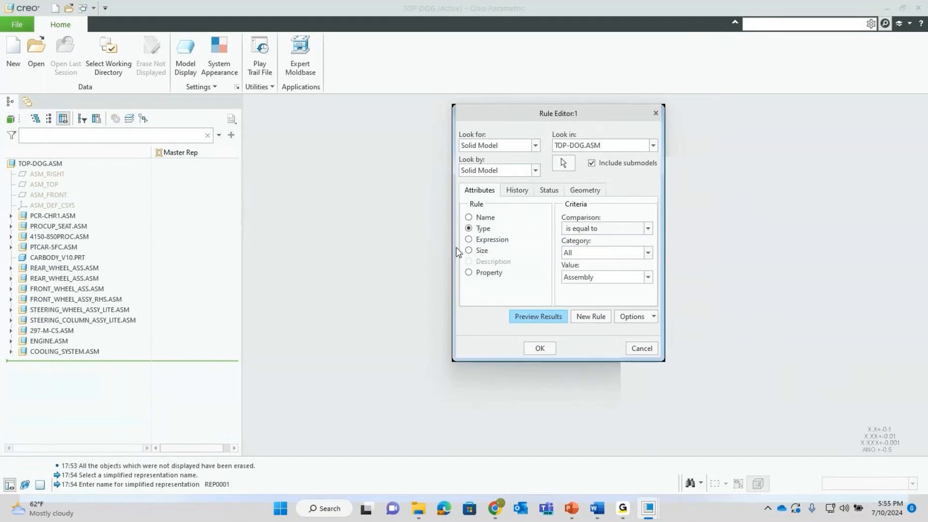
- Switch to an Expression rule with String parameter type and browse its symbols
{"action": "left_click", "coordinate": [477, 240]}
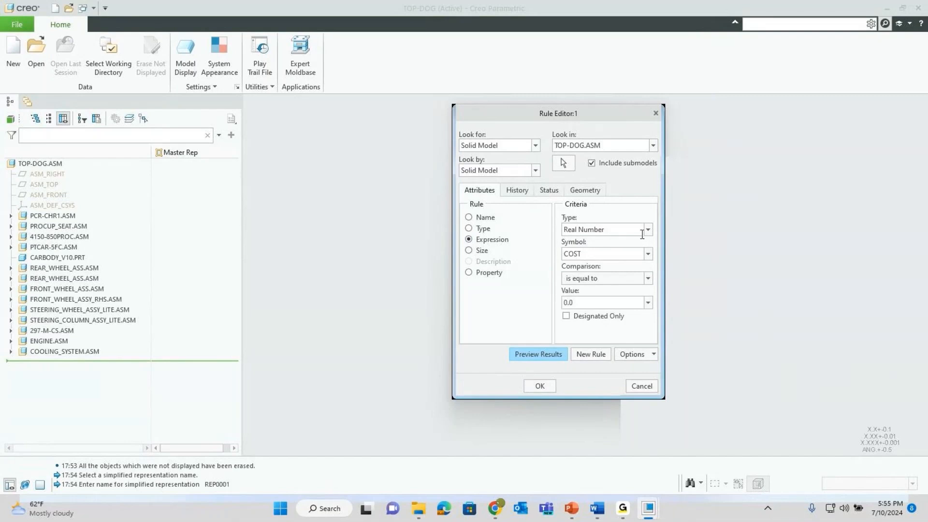
{"action": "left_click", "coordinate": [648, 229]}
{"action": "left_click", "coordinate": [637, 251]}
{"action": "left_click", "coordinate": [647, 254]}
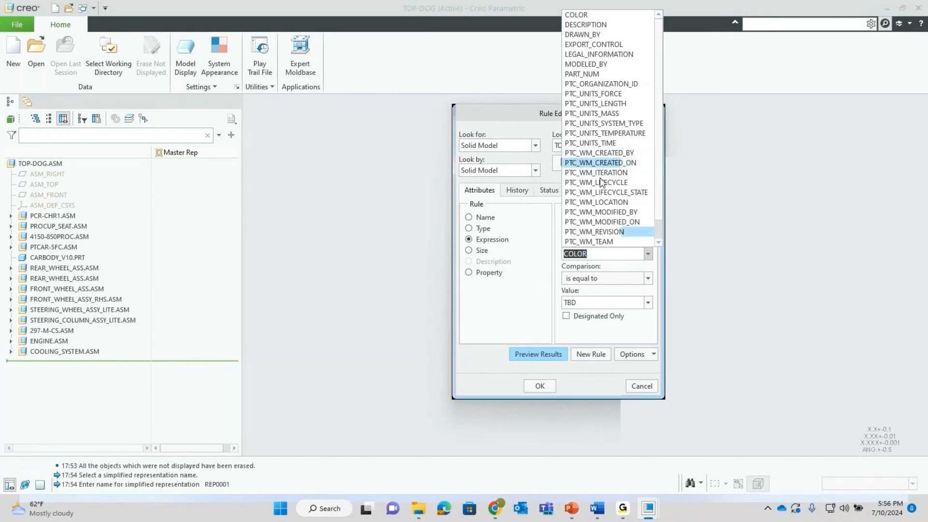
- Look over the History, Status and Geometry rule options, then preview the *steering* Name rule
{"action": "left_click", "coordinate": [538, 254]}
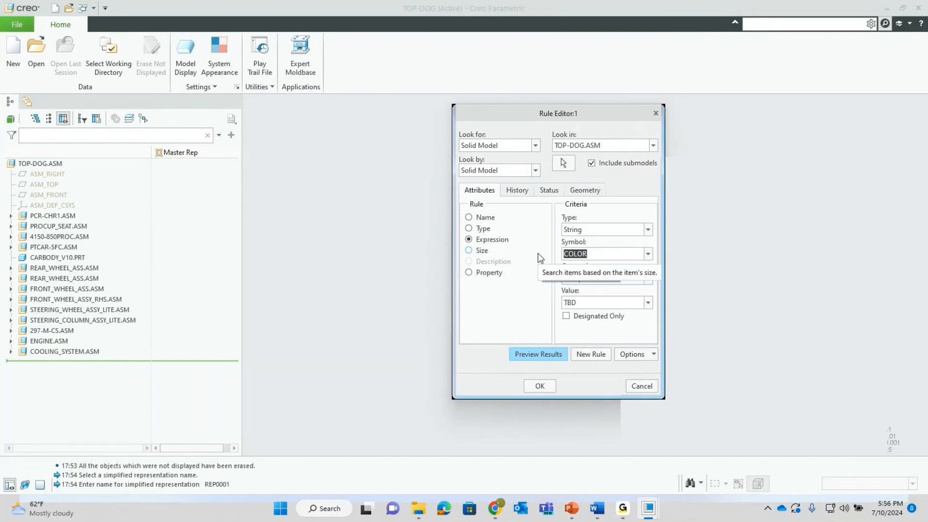
{"action": "left_click", "coordinate": [469, 217]}
{"action": "left_click", "coordinate": [517, 190]}
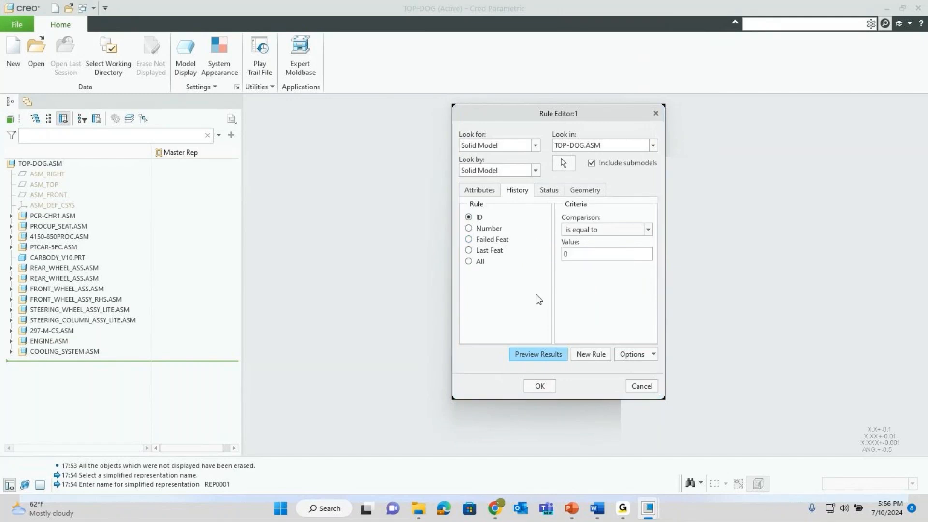
{"action": "left_click", "coordinate": [549, 191]}
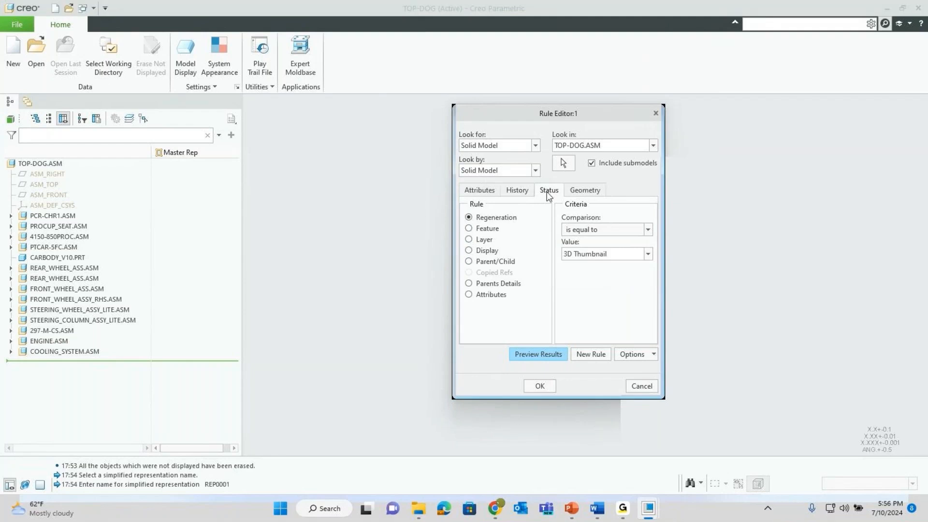
{"action": "left_click", "coordinate": [582, 190]}
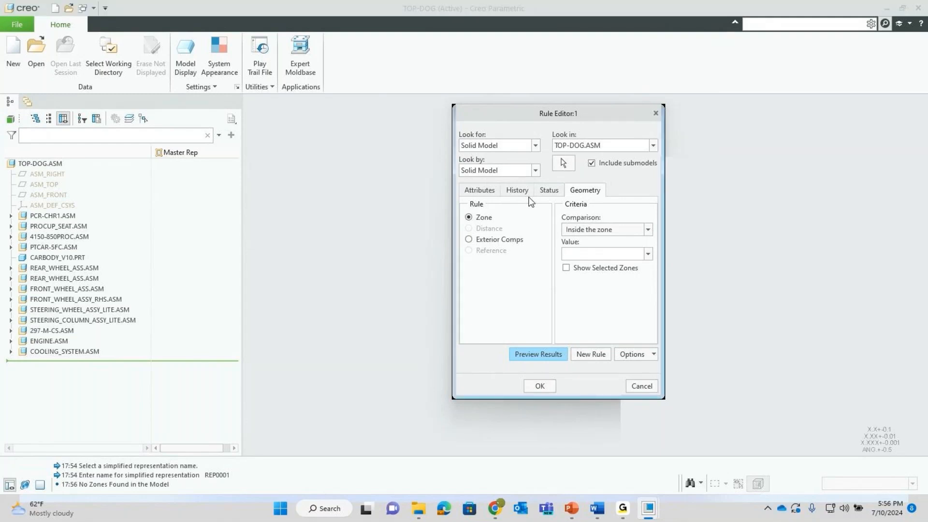
{"action": "left_click", "coordinate": [487, 192]}
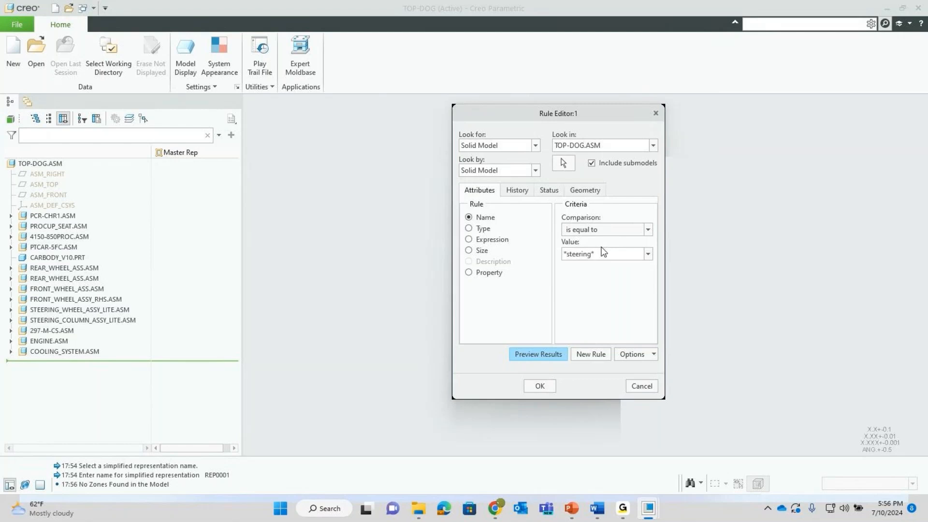
{"action": "left_click", "coordinate": [529, 353]}
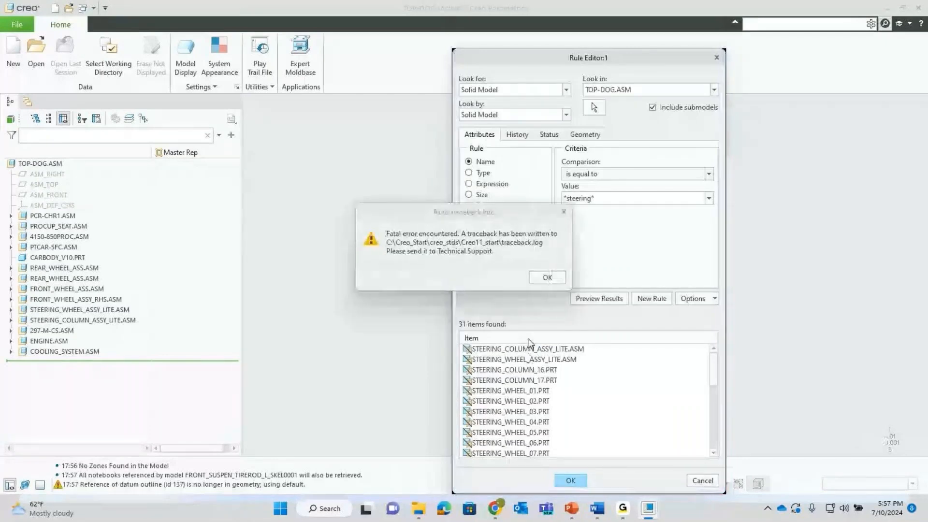
- Dismiss the fatal error message so Creo restarts
{"action": "left_click", "coordinate": [546, 279]}
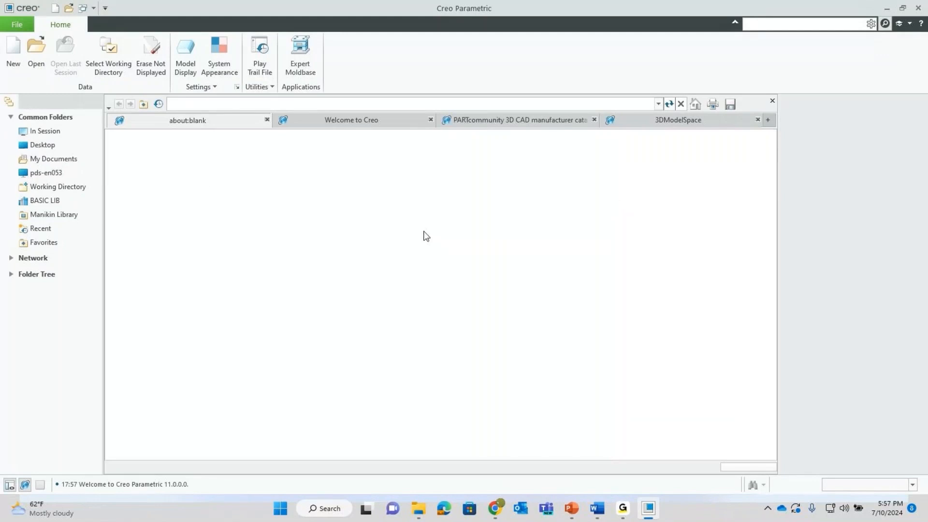
- Set the working directory to C:\Webinars\...\Synergy Car\001_Car_20151109
{"action": "left_click", "coordinate": [111, 62]}
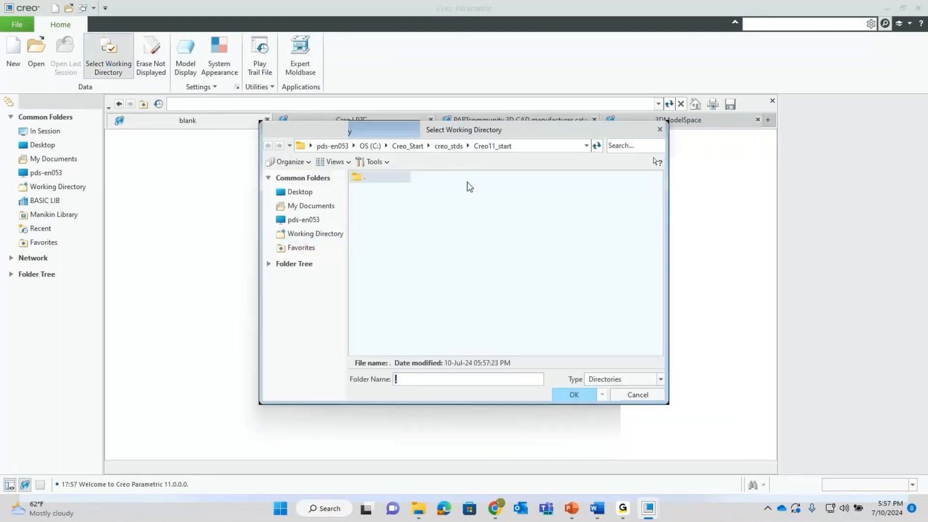
{"action": "left_click", "coordinate": [370, 146]}
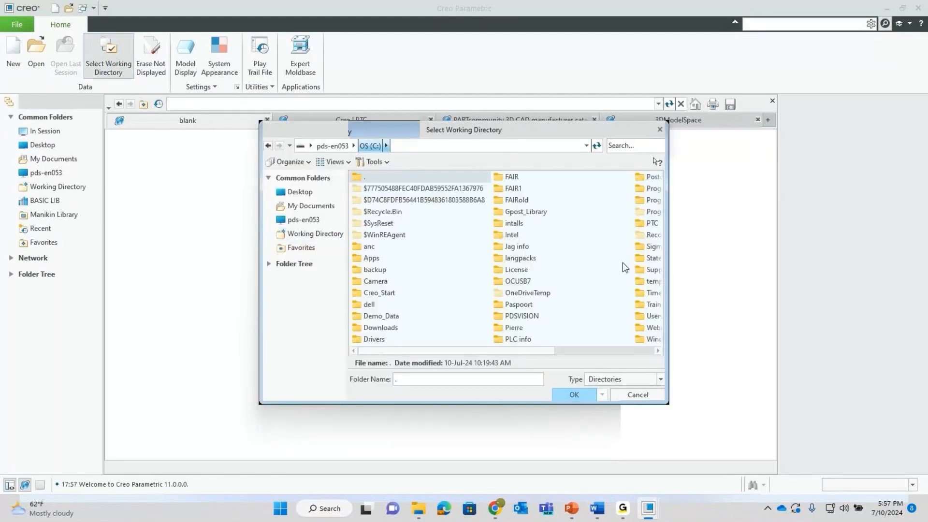
{"action": "left_click", "coordinate": [649, 226]}
{"action": "key", "text": "w"}
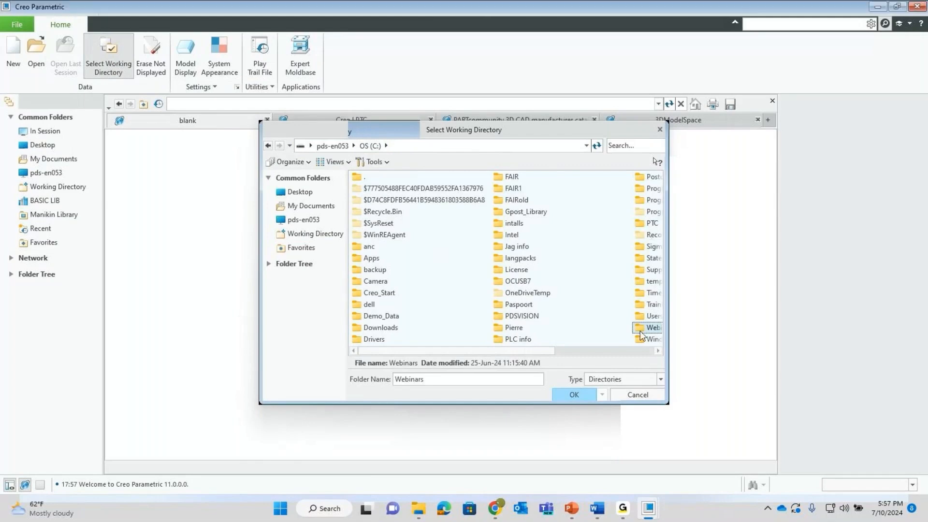
{"action": "double_click", "coordinate": [648, 327]}
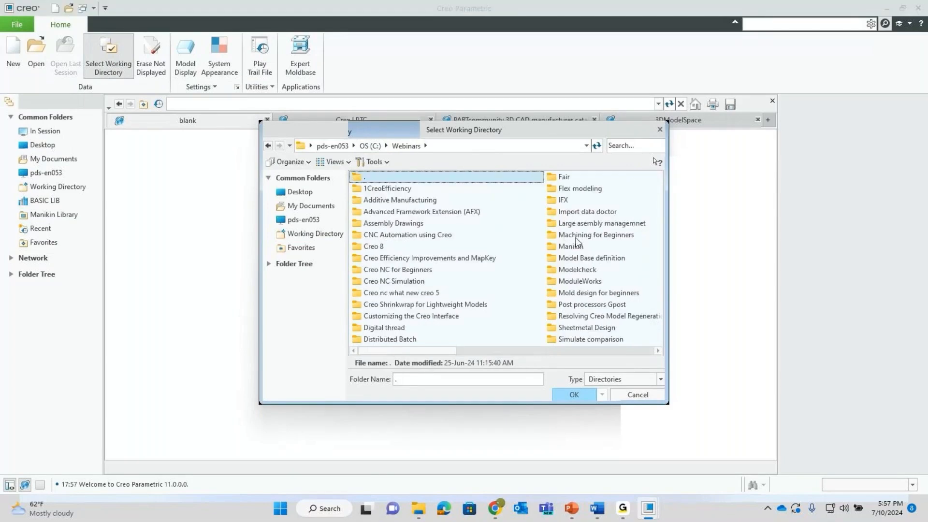
{"action": "double_click", "coordinate": [583, 224]}
{"action": "double_click", "coordinate": [368, 189]}
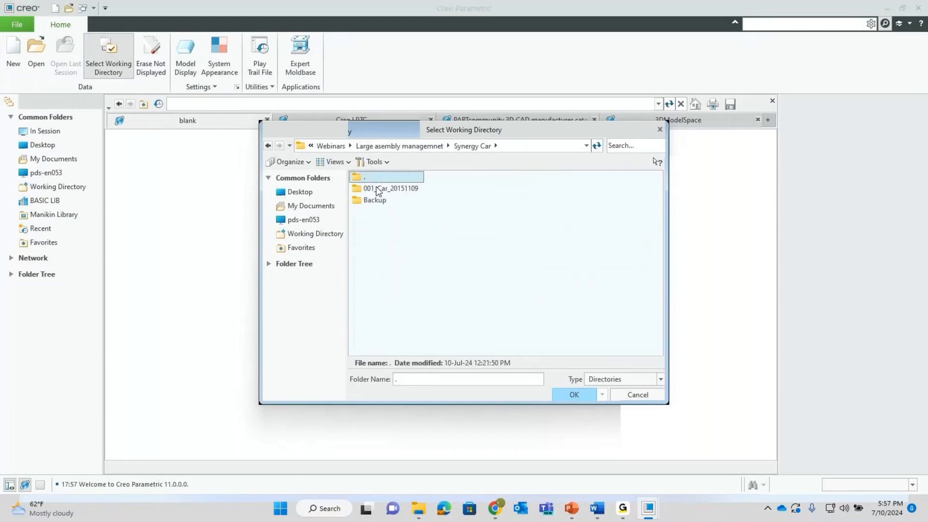
{"action": "double_click", "coordinate": [392, 188]}
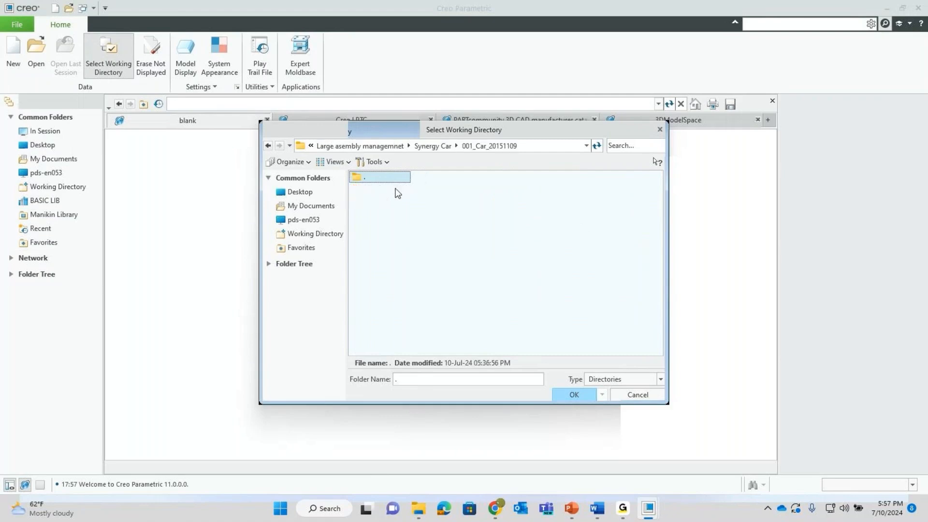
{"action": "left_click", "coordinate": [590, 399]}
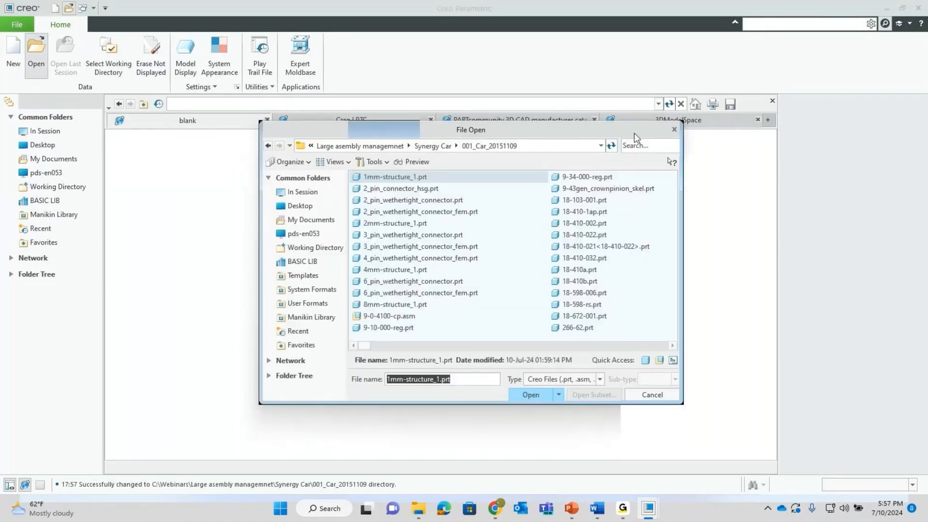
- Search 'top' and open top-dog.asm with a choice of representation
{"action": "left_click", "coordinate": [641, 149]}
{"action": "type", "text": "top"}
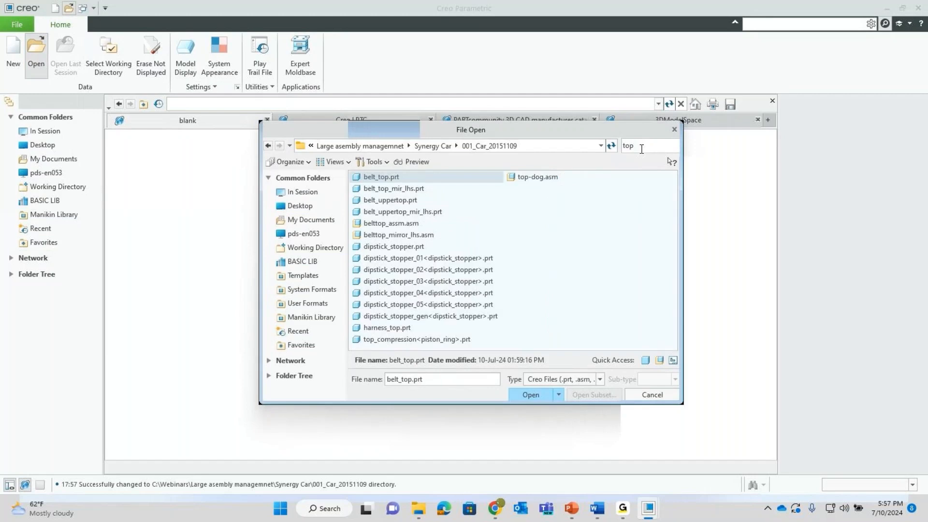
{"action": "left_click", "coordinate": [537, 177]}
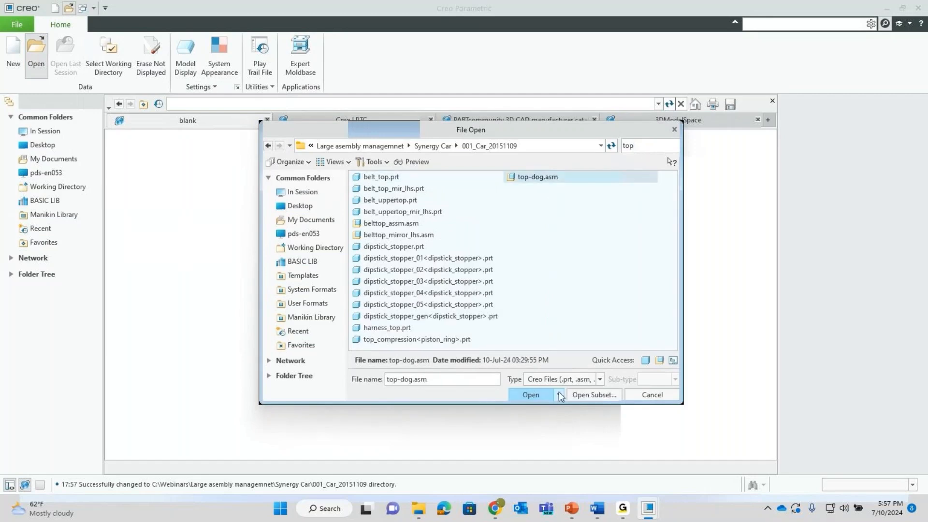
{"action": "left_click", "coordinate": [558, 395]}
{"action": "left_click", "coordinate": [569, 434]}
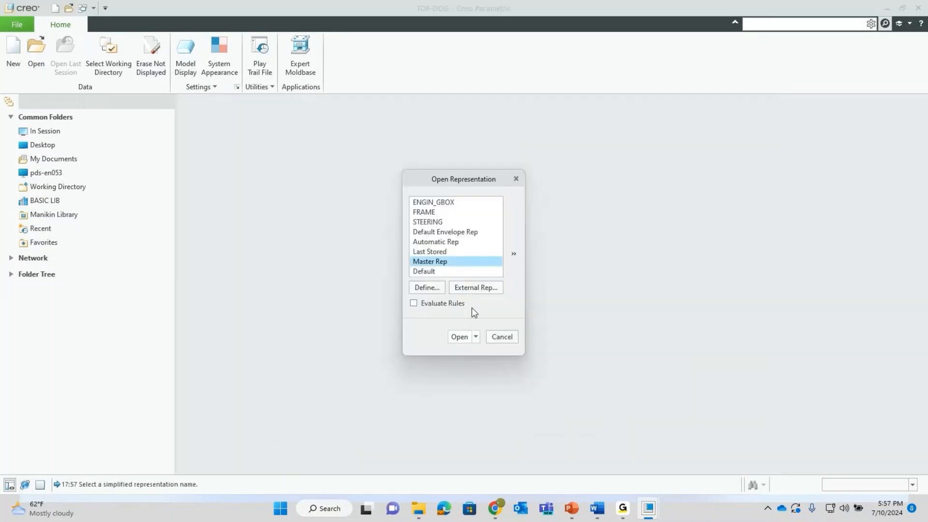
- Define new simplified representation REP0001 and edit its model rules
{"action": "left_click", "coordinate": [427, 287]}
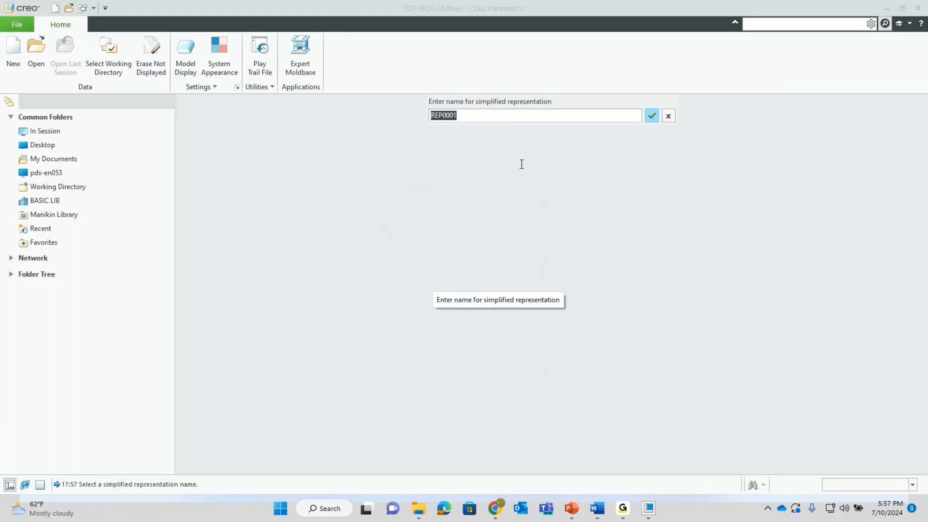
{"action": "key", "text": "Return"}
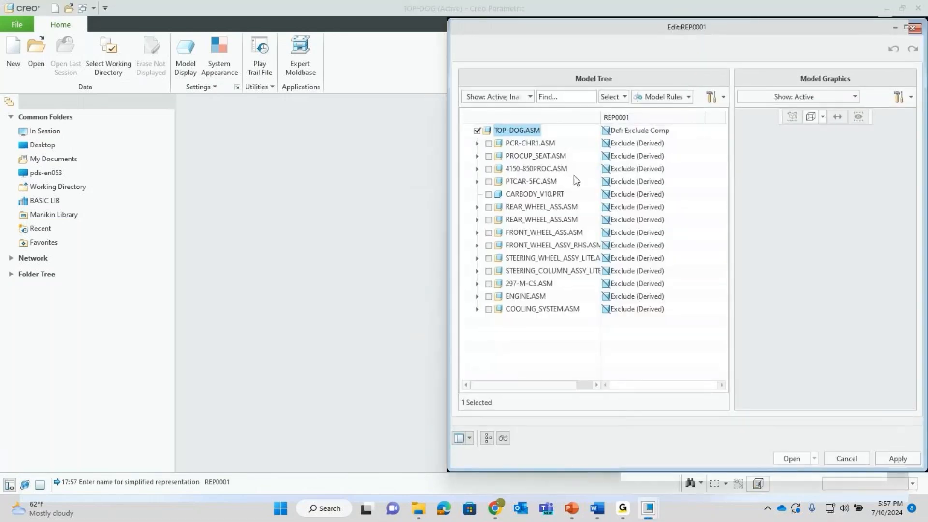
{"action": "left_click", "coordinate": [650, 98]}
{"action": "left_click", "coordinate": [650, 99]}
{"action": "right_click", "coordinate": [649, 99]}
{"action": "left_click", "coordinate": [673, 118]}
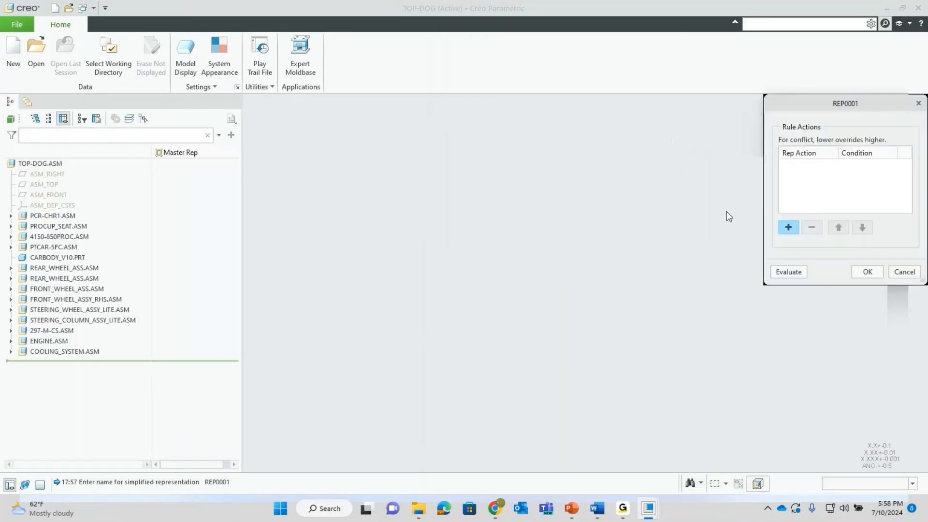
- Add an Automatic Rep rule action with a new condition
{"action": "left_click", "coordinate": [788, 228]}
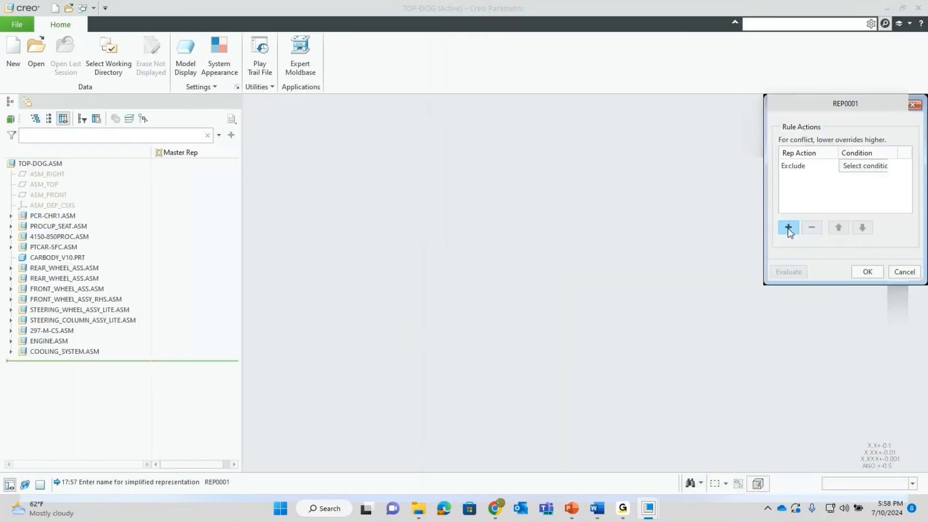
{"action": "left_click", "coordinate": [810, 166]}
{"action": "left_click", "coordinate": [815, 198]}
{"action": "left_click", "coordinate": [860, 165]}
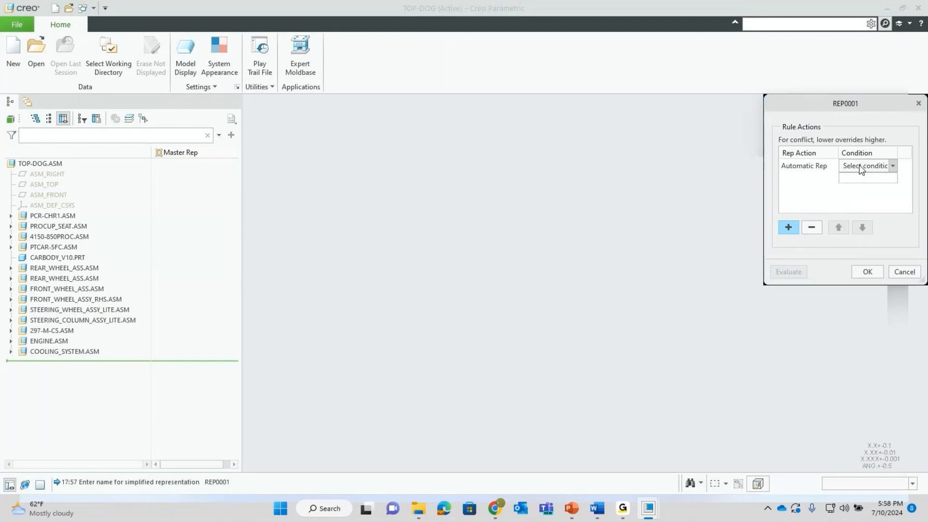
{"action": "left_click", "coordinate": [892, 166]}
{"action": "left_click", "coordinate": [875, 173]}
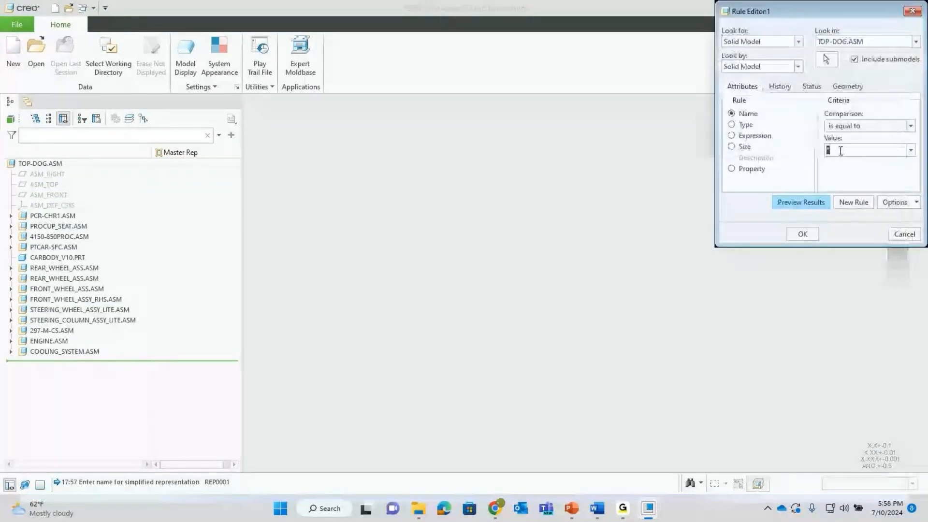
- Make the condition match names *steering*, preview the 31 matches, accept, and evaluate the rule
{"action": "type", "text": "*steering"}
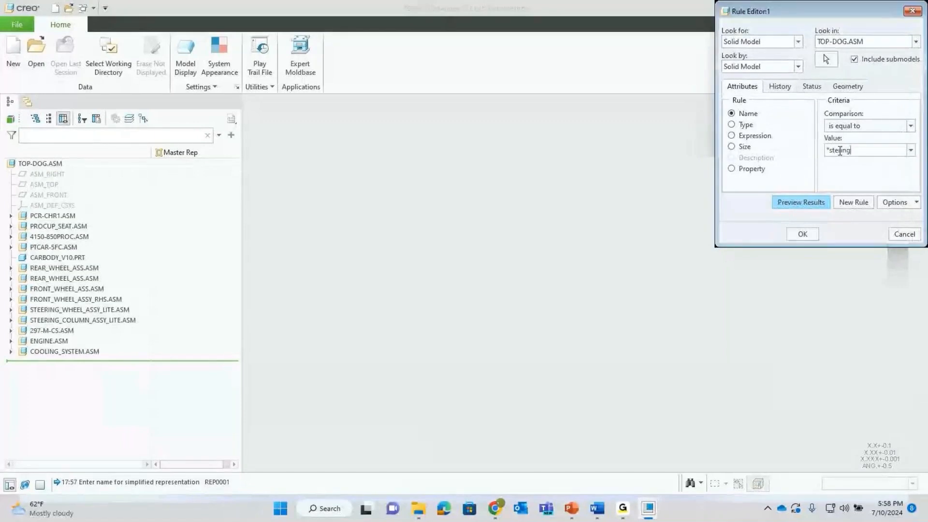
{"action": "type", "text": "*"}
{"action": "left_click", "coordinate": [800, 203]}
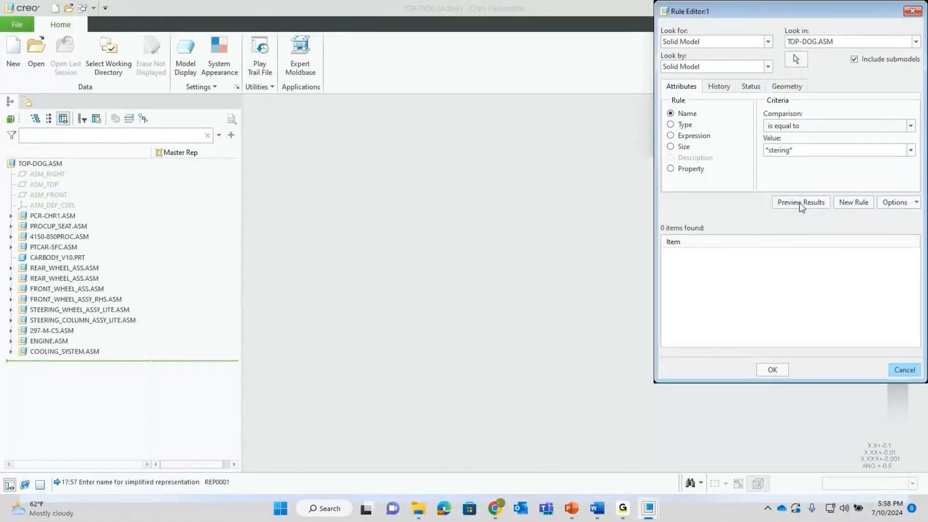
{"action": "left_click", "coordinate": [777, 150]}
{"action": "left_click", "coordinate": [778, 151]}
{"action": "type", "text": "e"}
{"action": "key", "text": "Return"}
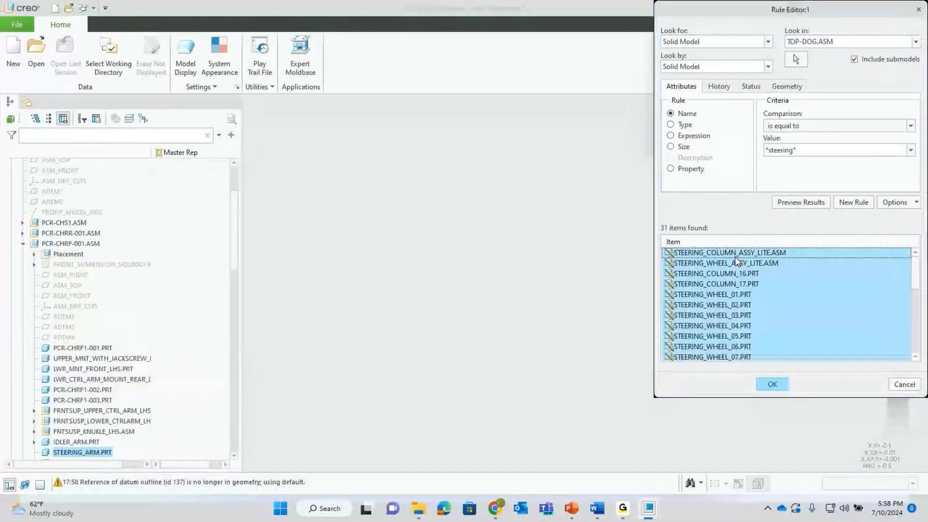
{"action": "left_click", "coordinate": [772, 385]}
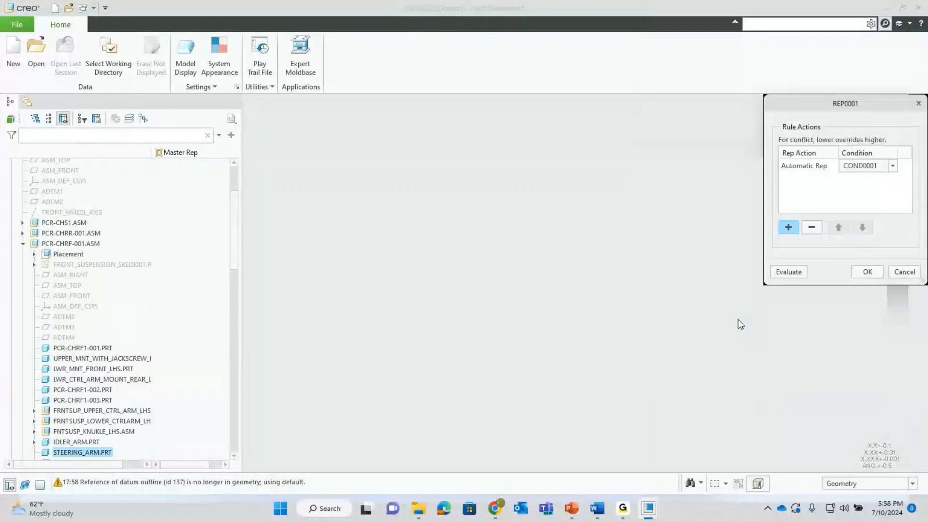
{"action": "left_click", "coordinate": [807, 168]}
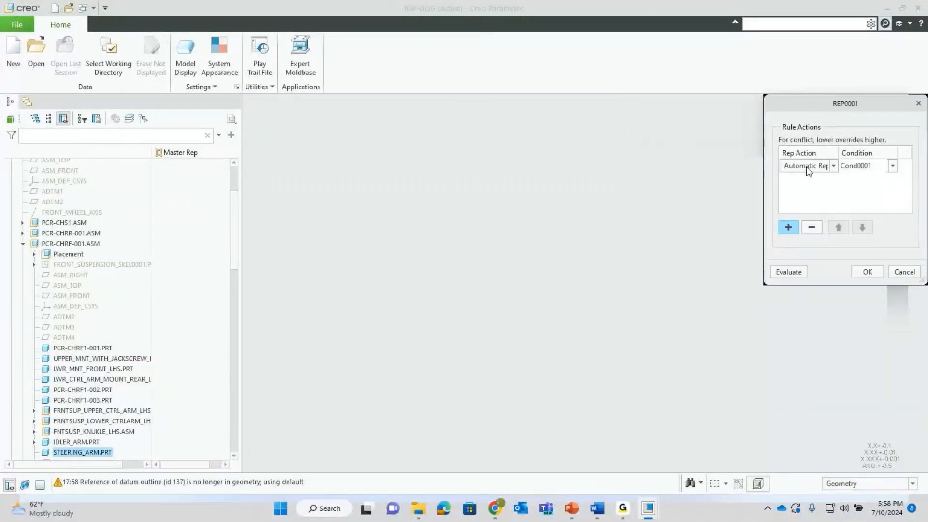
{"action": "left_click", "coordinate": [788, 273]}
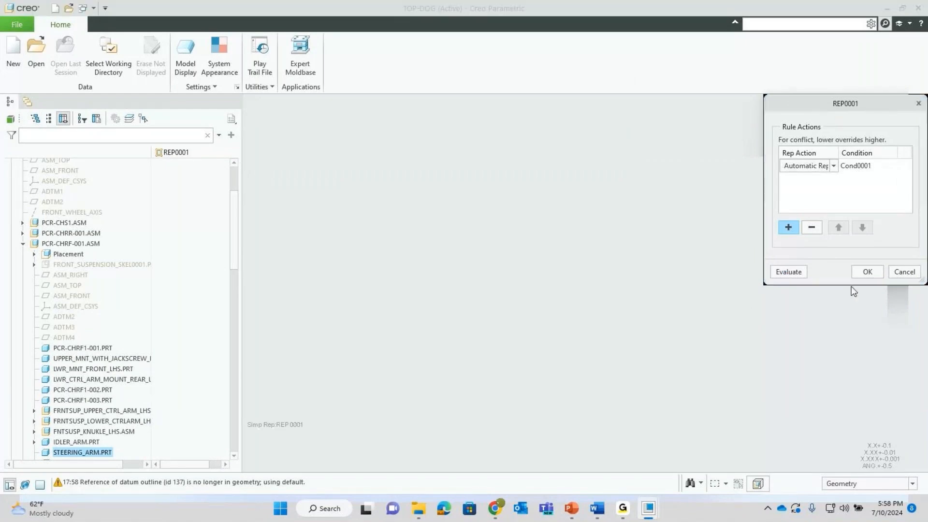
- Review the REP0001 steering preview and open TOP-DOG in that representation
{"action": "left_click", "coordinate": [863, 274]}
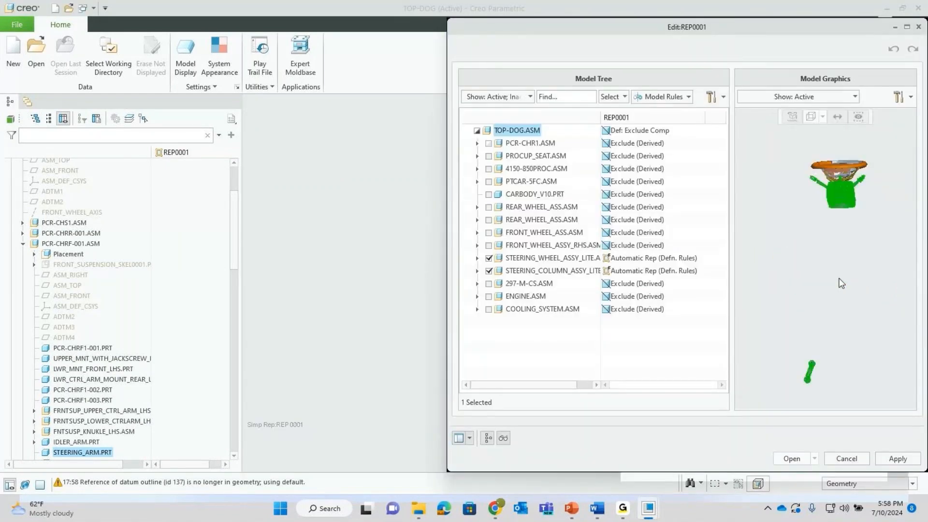
{"action": "mouse_move", "coordinate": [832, 284]}
{"action": "middle_mouse_down"}
{"action": "mouse_move", "coordinate": [837, 264]}
{"action": "mouse_move", "coordinate": [822, 267]}
{"action": "middle_mouse_up"}
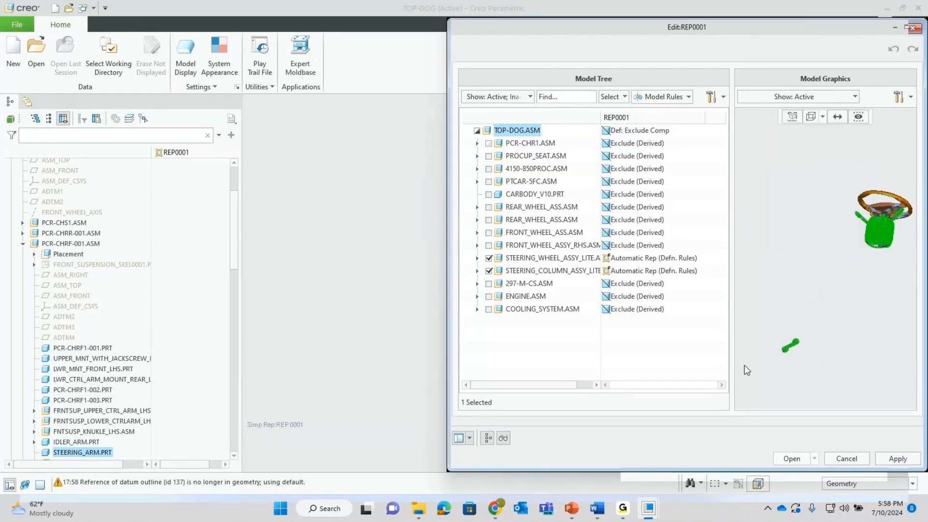
{"action": "scroll", "coordinate": [792, 352], "scroll_direction": "down", "scroll_amount": 3}
{"action": "left_click", "coordinate": [793, 343]}
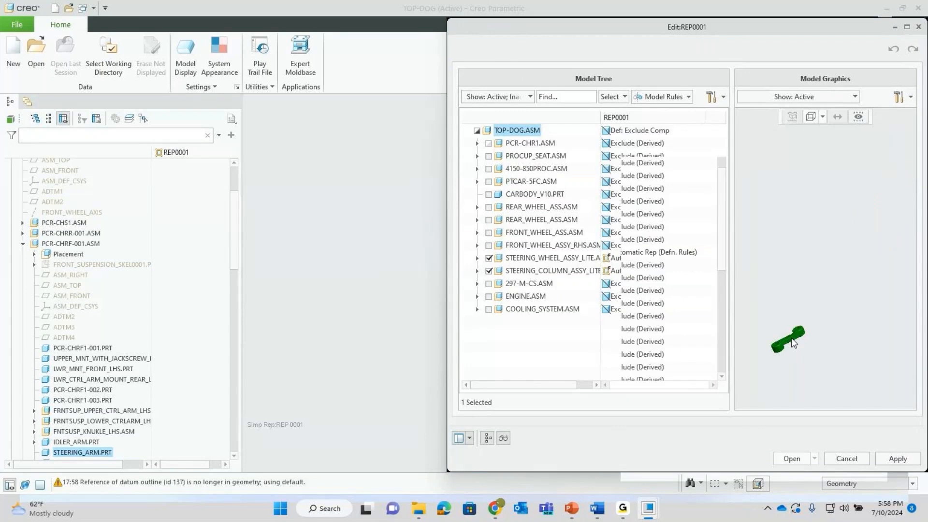
{"action": "scroll", "coordinate": [566, 263], "scroll_direction": "up", "scroll_amount": 3}
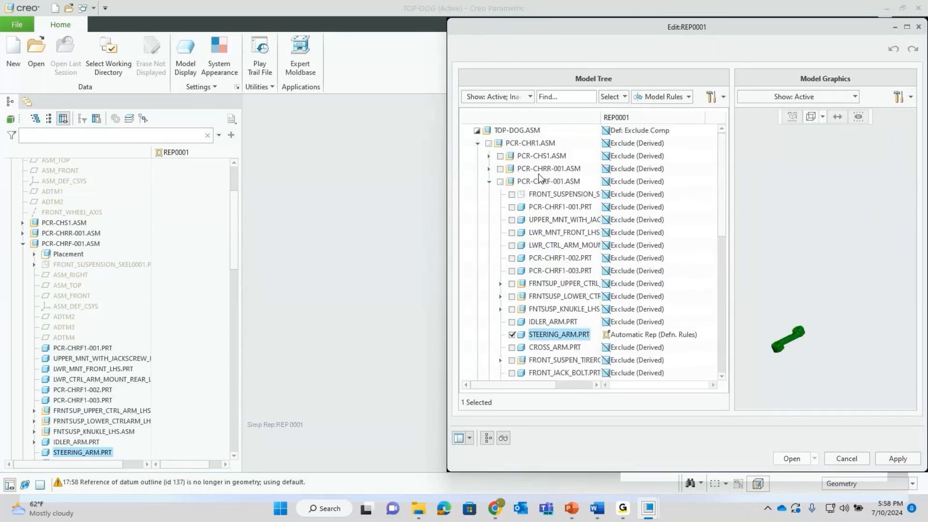
{"action": "scroll", "coordinate": [821, 296], "scroll_direction": "up", "scroll_amount": 3}
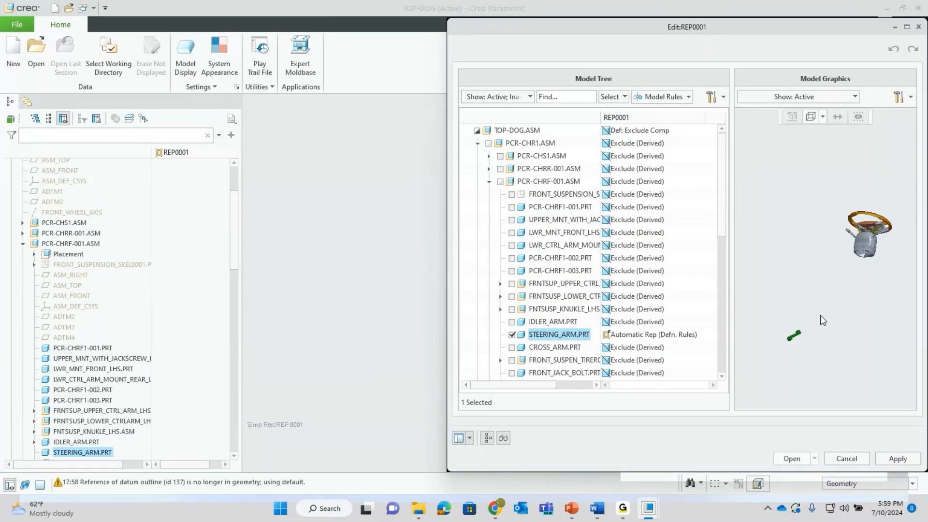
{"action": "left_click", "coordinate": [787, 457]}
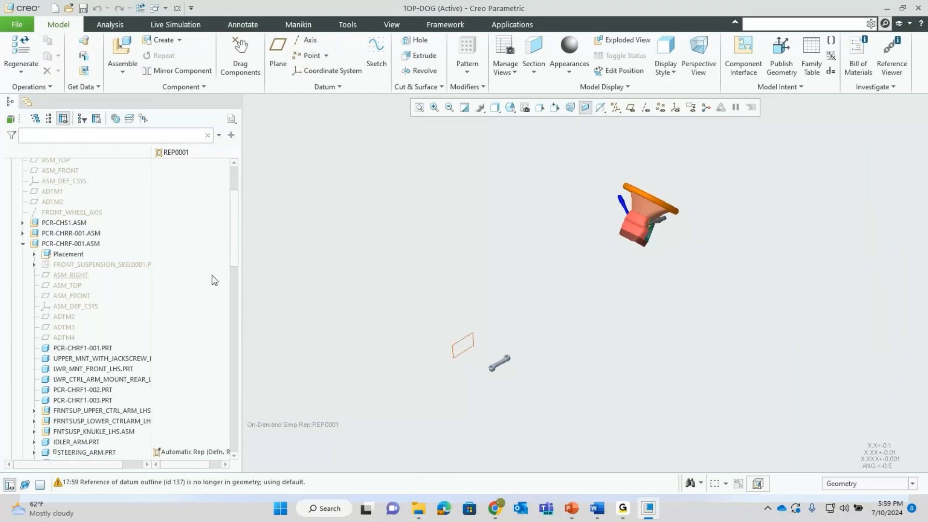
{"action": "left_click", "coordinate": [23, 243]}
{"action": "scroll", "coordinate": [124, 306], "scroll_direction": "up", "scroll_amount": 3}
{"action": "scroll", "coordinate": [134, 261], "scroll_direction": "up", "scroll_amount": 1}
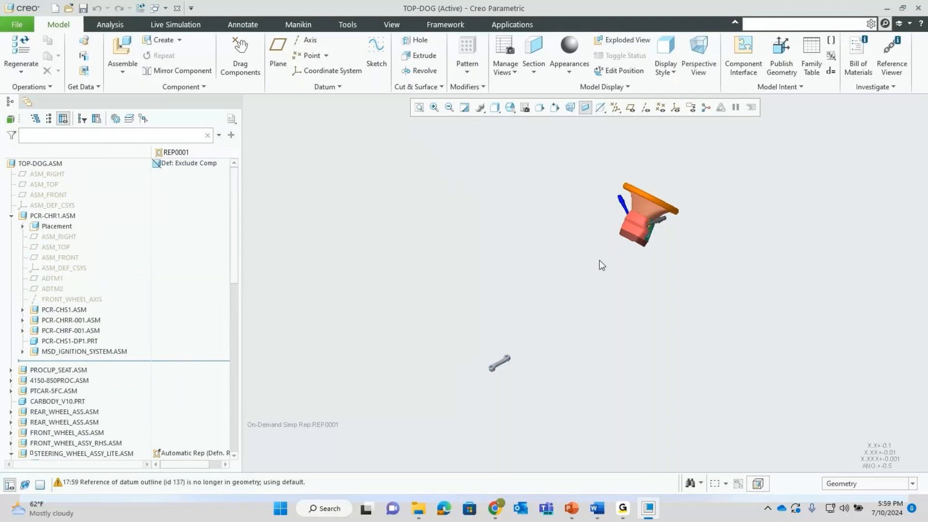
{"action": "left_click", "coordinate": [630, 107]}
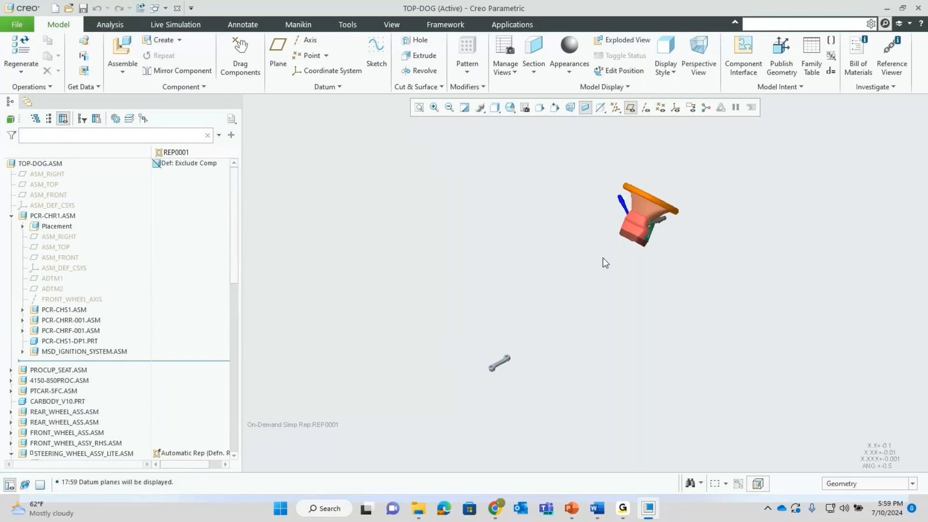
{"action": "left_click", "coordinate": [630, 107]}
{"action": "mouse_move", "coordinate": [521, 194]}
{"action": "middle_mouse_down"}
{"action": "mouse_move", "coordinate": [589, 269]}
{"action": "mouse_move", "coordinate": [595, 252]}
{"action": "middle_mouse_up"}
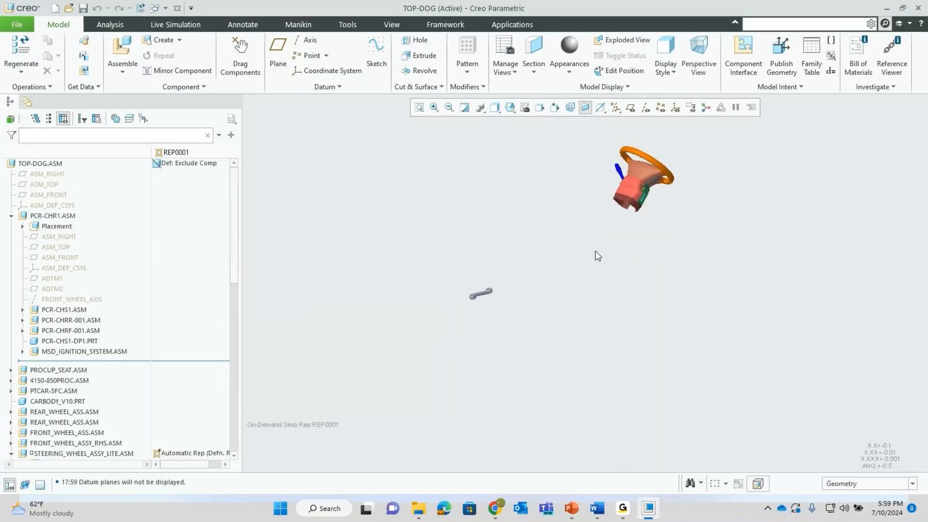
{"action": "middle_click_drag", "start_coordinate": [614, 177], "coordinate": [599, 221], "text": "shift"}
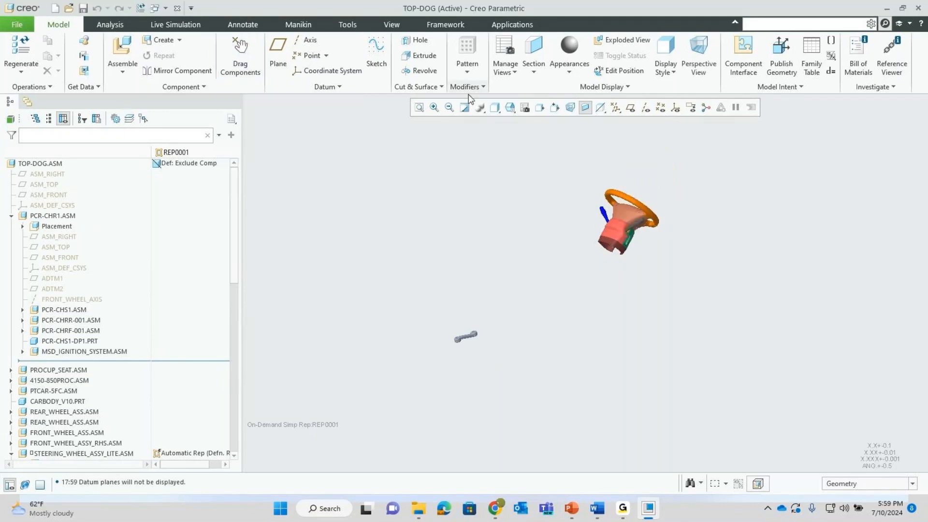
- Open the Engin_Gbox representation's definition and rotate its engine and gearbox preview
{"action": "left_click", "coordinate": [504, 49]}
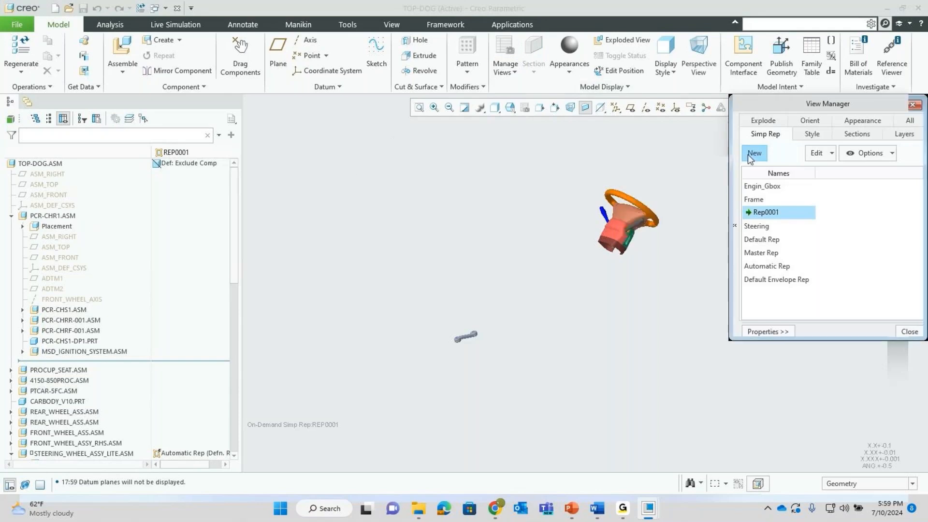
{"action": "left_click", "coordinate": [527, 217]}
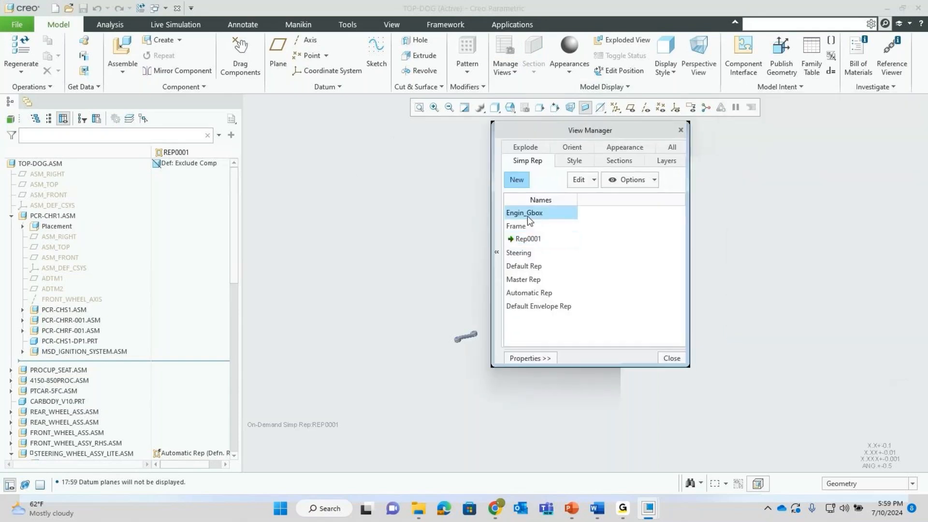
{"action": "right_click", "coordinate": [527, 216]}
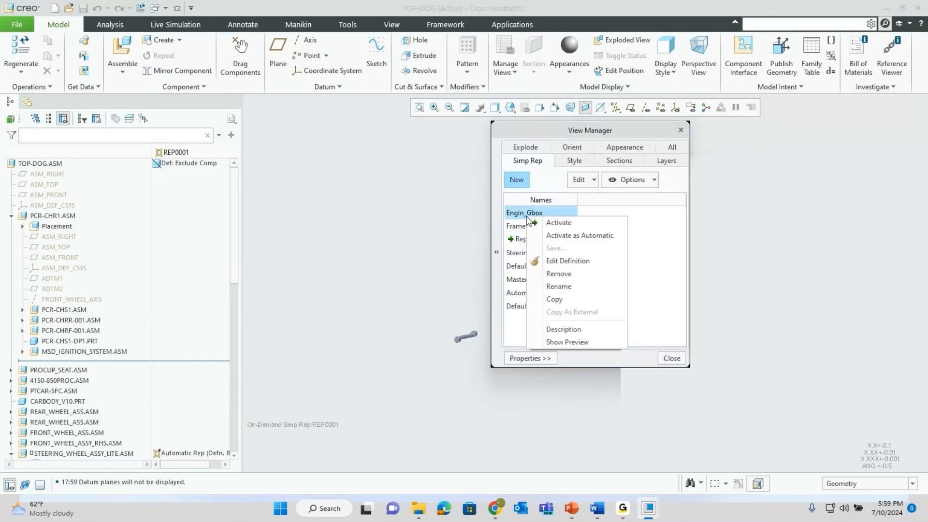
{"action": "left_click", "coordinate": [565, 260]}
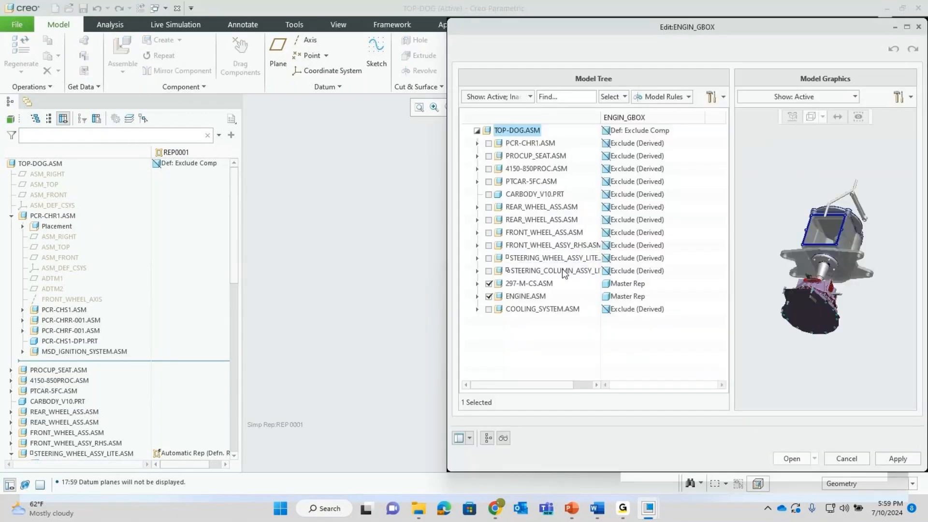
{"action": "middle_click_drag", "start_coordinate": [787, 272], "coordinate": [863, 224]}
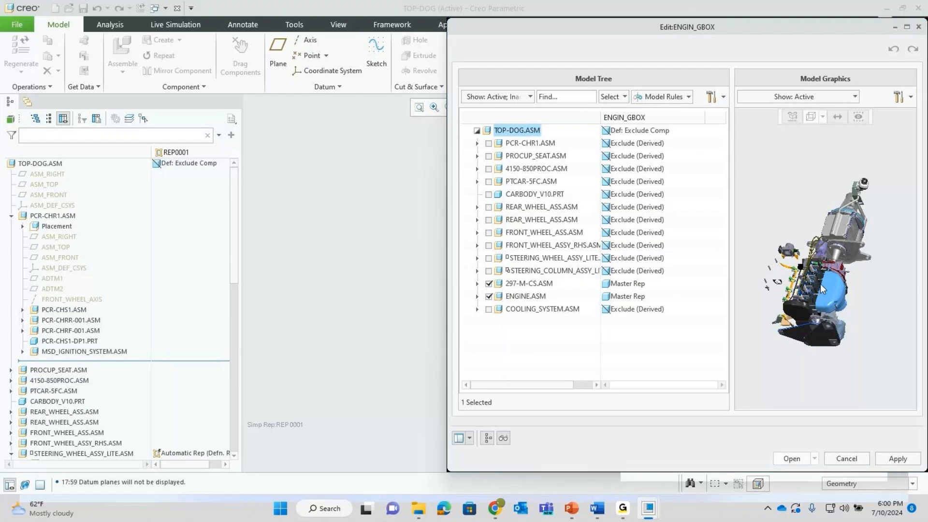
{"action": "middle_click_drag", "start_coordinate": [819, 284], "coordinate": [816, 281]}
{"action": "scroll", "coordinate": [816, 282], "scroll_direction": "down", "scroll_amount": 6}
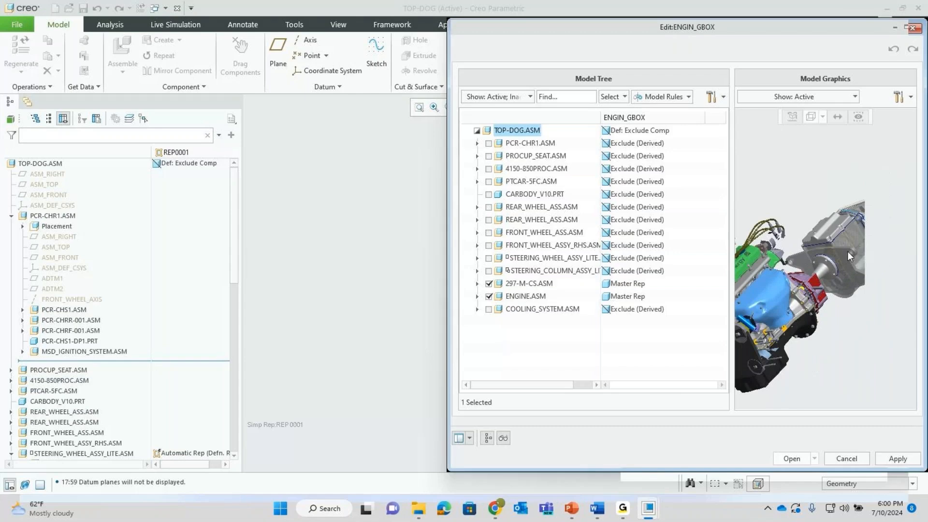
{"action": "middle_click_drag", "start_coordinate": [849, 256], "coordinate": [803, 283]}
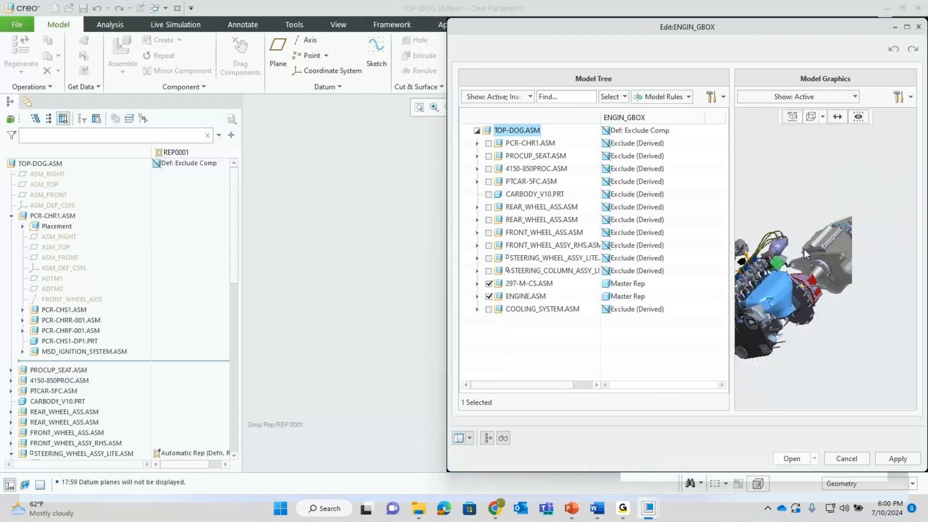
- Discard the definition edits and activate the Engin_Gbox representation
{"action": "left_click", "coordinate": [846, 459]}
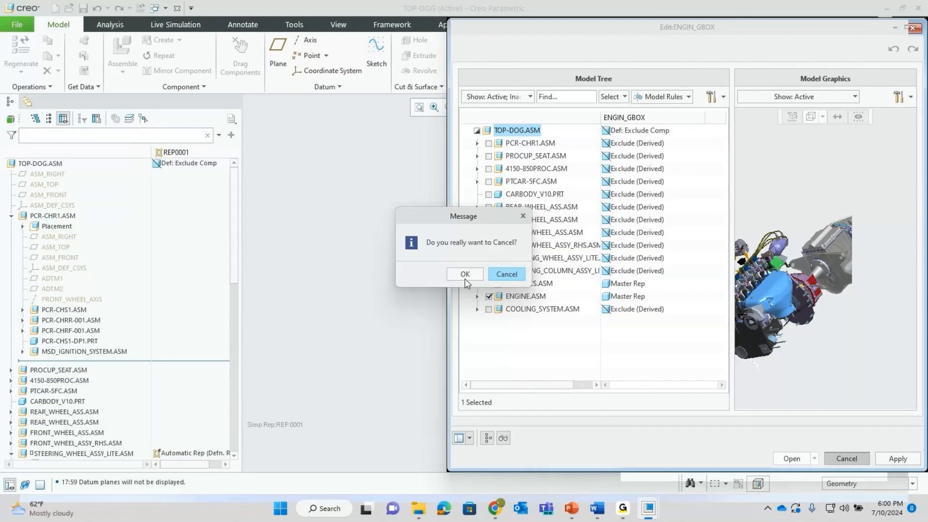
{"action": "left_click", "coordinate": [465, 273]}
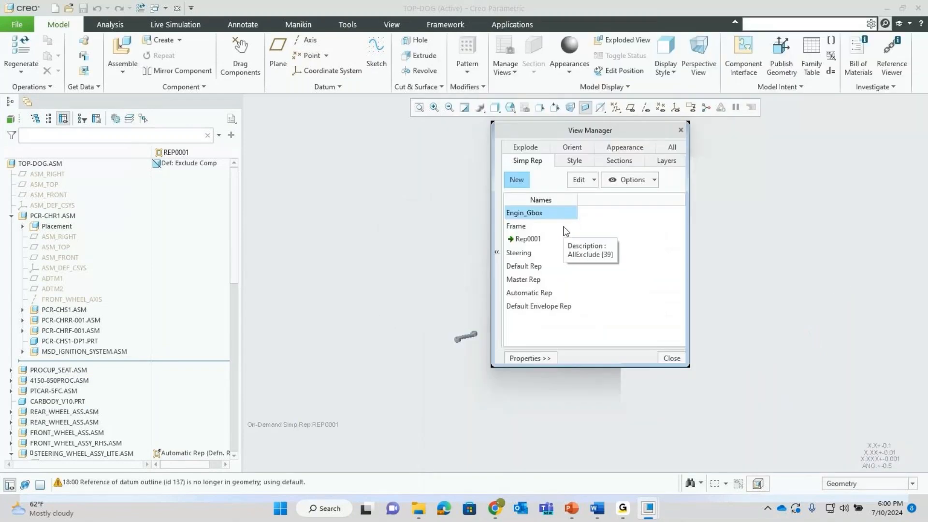
{"action": "right_click", "coordinate": [523, 216]}
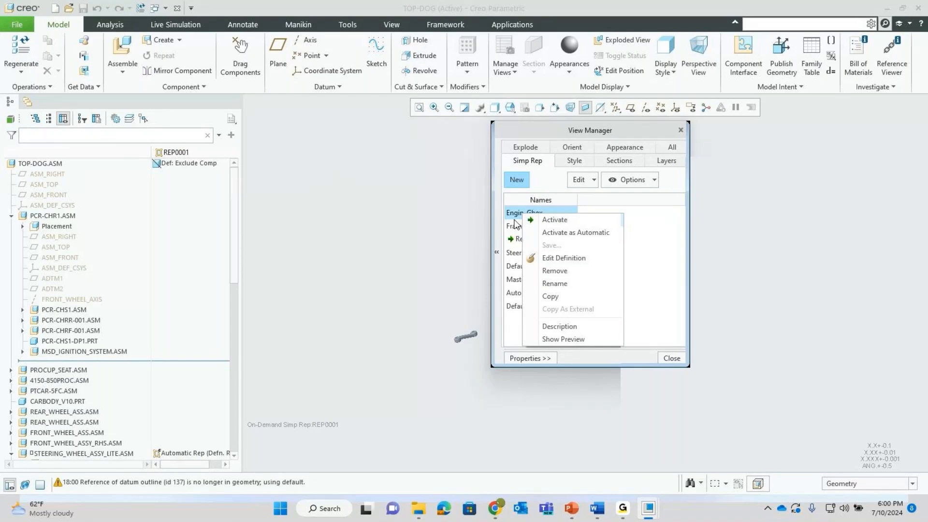
{"action": "left_click", "coordinate": [532, 219]}
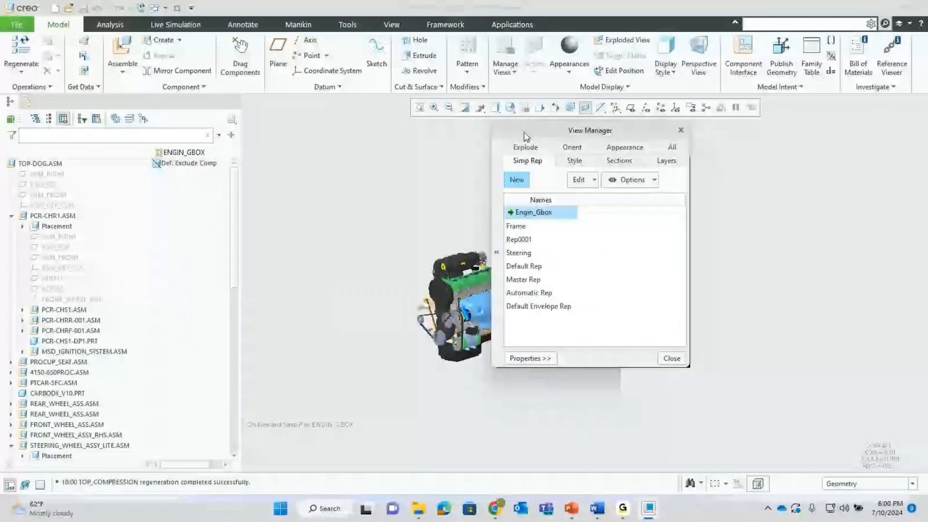
- Copy Engin_Gbox as an external simplified representation named Engin_ext_gear_ext
{"action": "left_click_drag", "start_coordinate": [523, 131], "coordinate": [625, 137]}
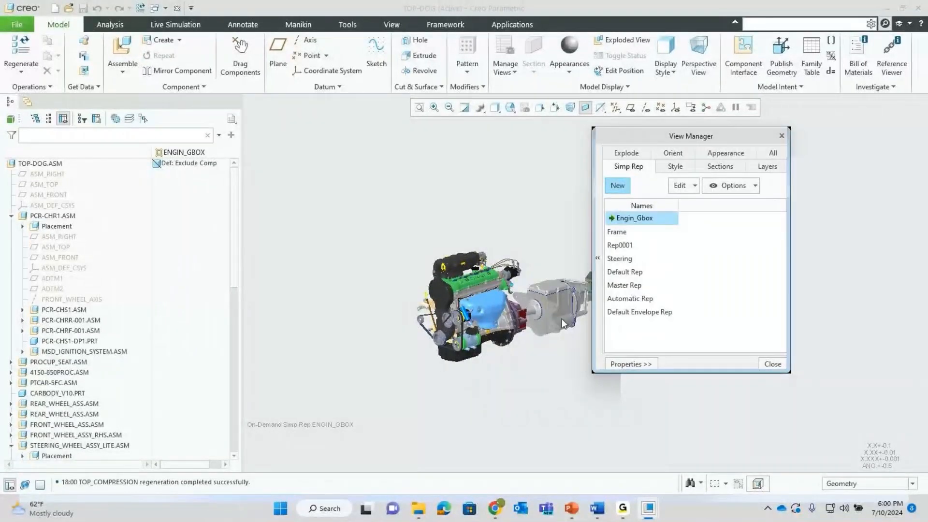
{"action": "right_click", "coordinate": [627, 218]}
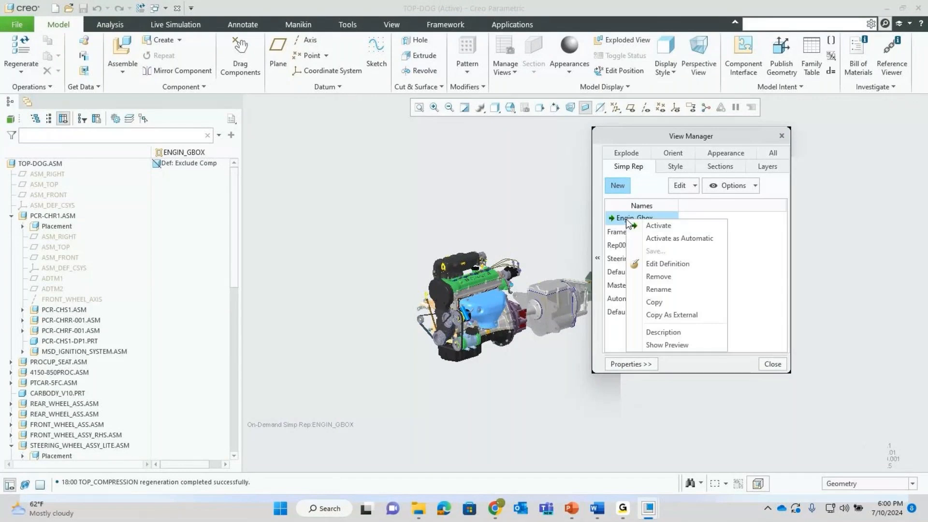
{"action": "left_click", "coordinate": [664, 316]}
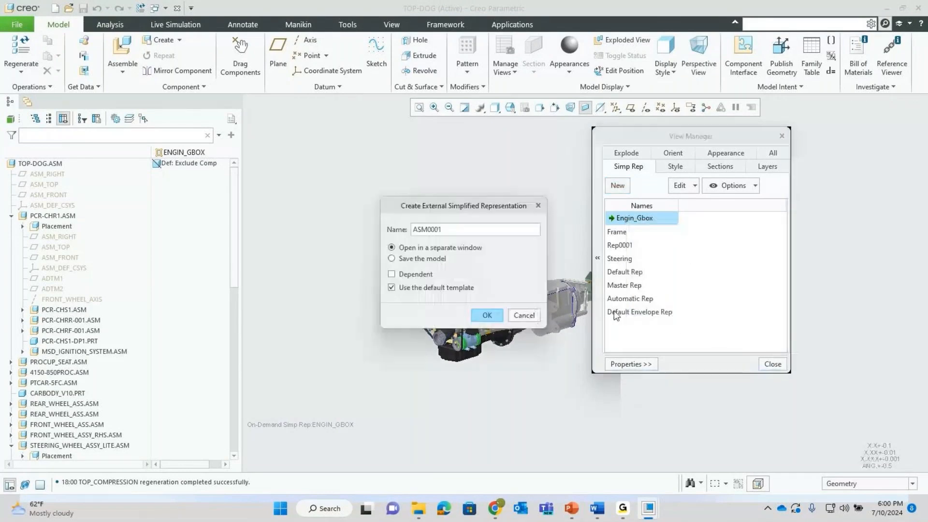
{"action": "double_click", "coordinate": [482, 227]}
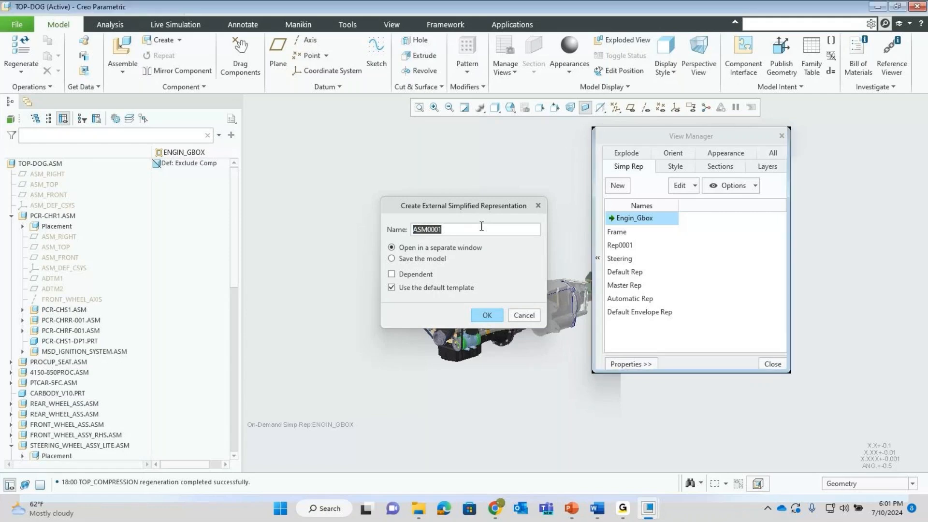
{"action": "type", "text": "Engin"}
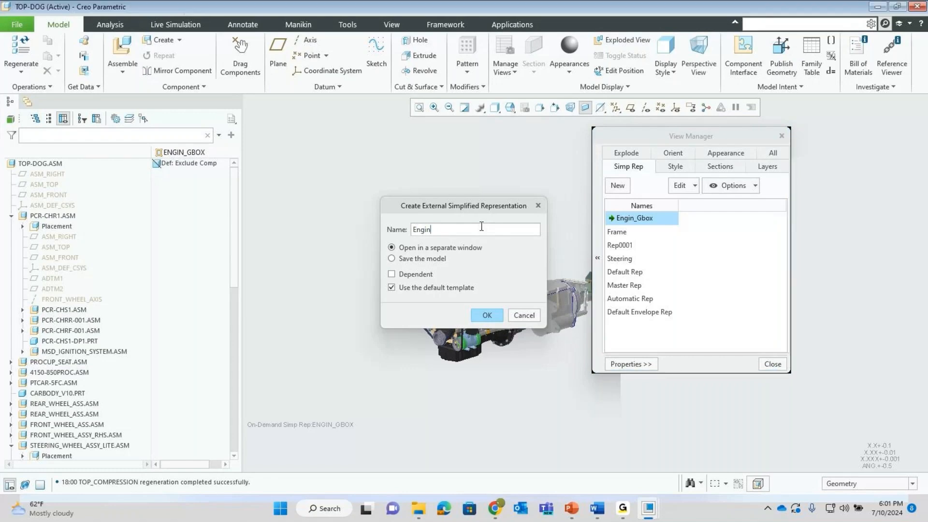
{"action": "type", "text": "_ext"}
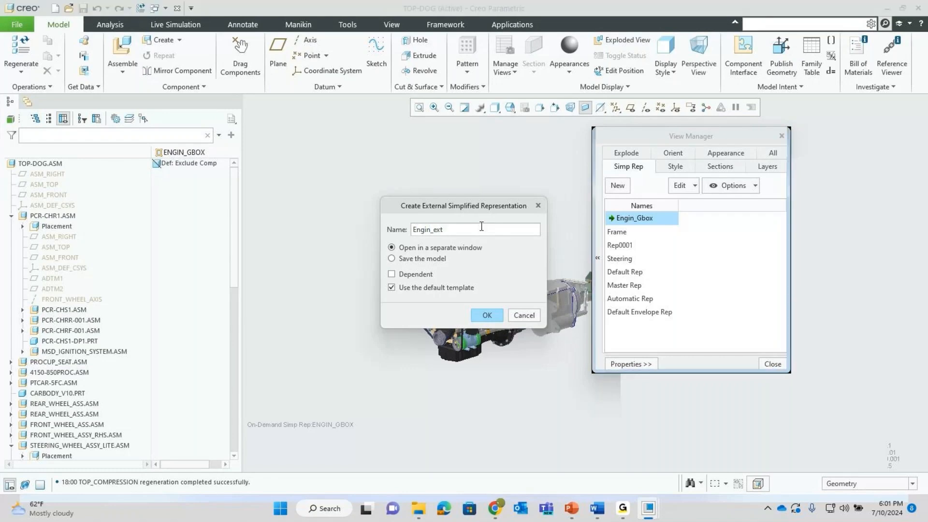
{"action": "type", "text": "_gear"}
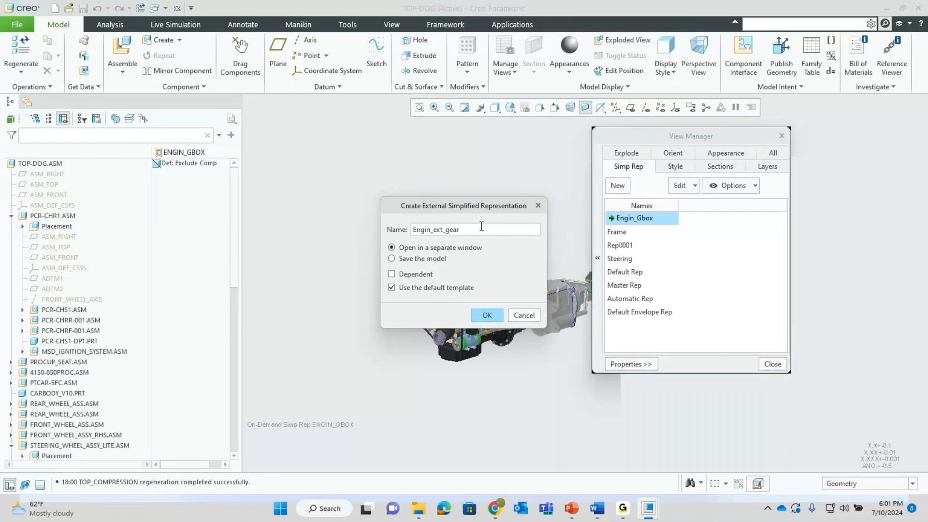
{"action": "type", "text": "_ext"}
- Make ENGIN_EXT_GEAR_EXT a dependent external representation and create it
{"action": "left_click", "coordinate": [405, 275]}
{"action": "left_click", "coordinate": [485, 315]}
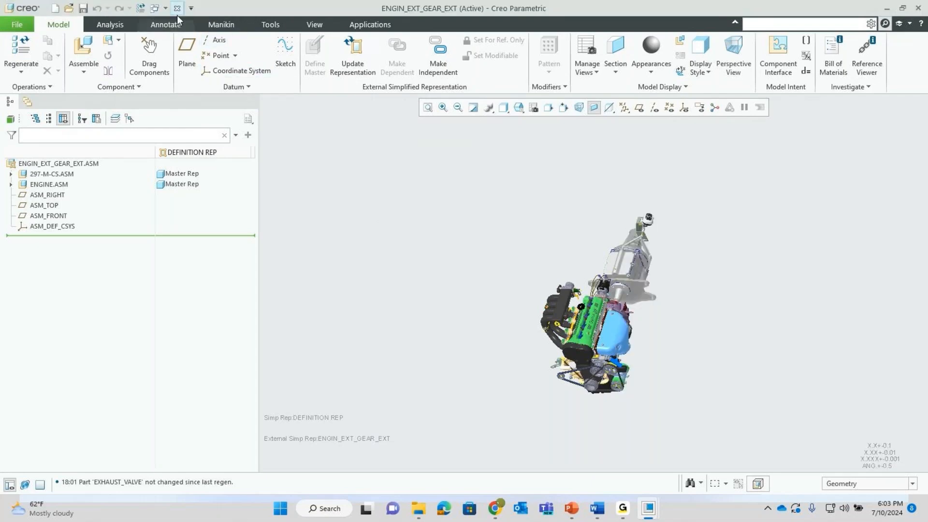
- Open the 297-m-cs.asm gearbox assembly after searching the folder for 'cs'
{"action": "left_click", "coordinate": [69, 10]}
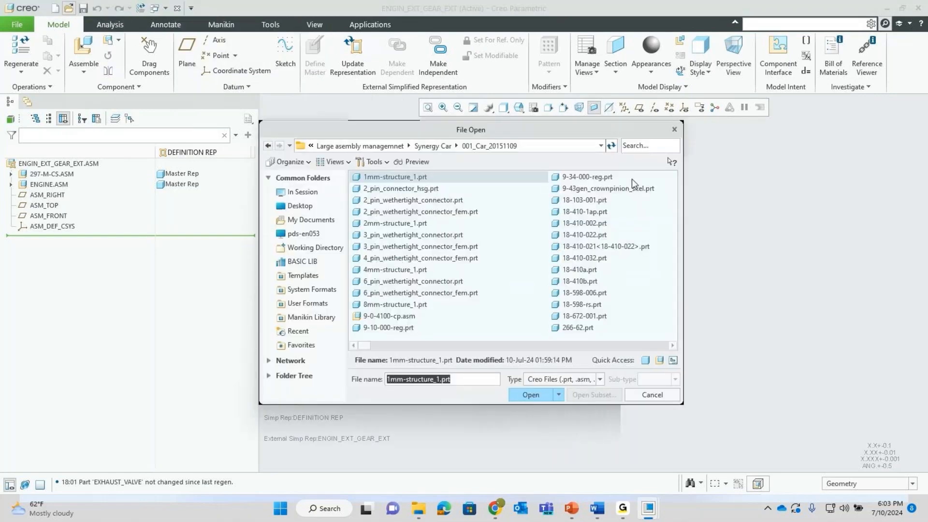
{"action": "left_click", "coordinate": [645, 145]}
{"action": "type", "text": "cs"}
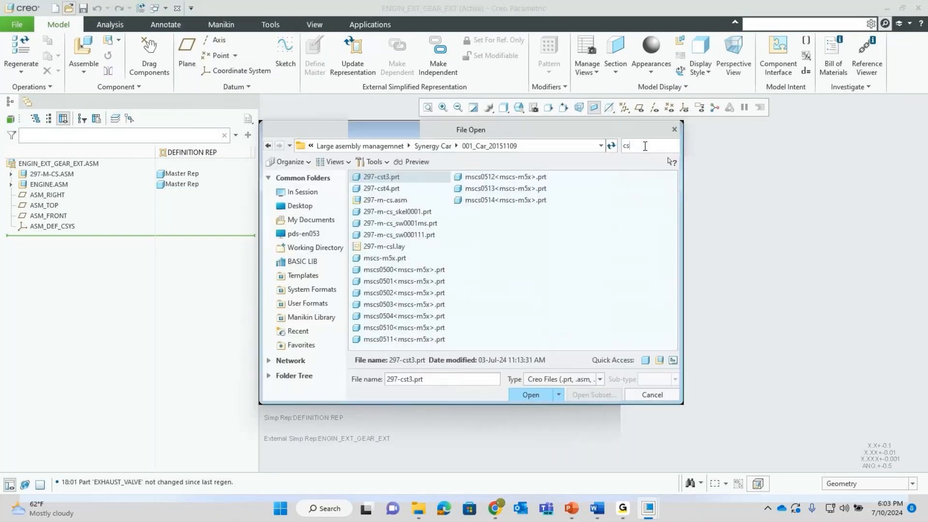
{"action": "left_click", "coordinate": [389, 200]}
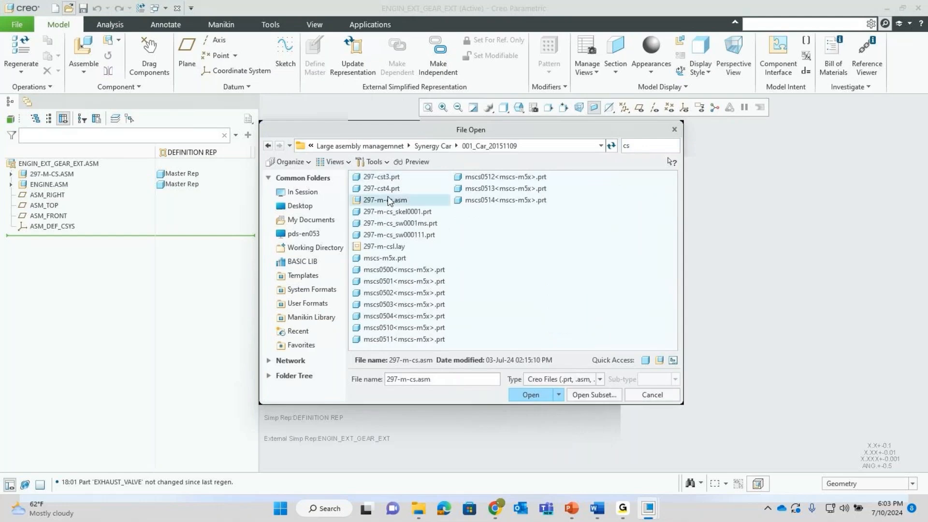
{"action": "left_click", "coordinate": [523, 395]}
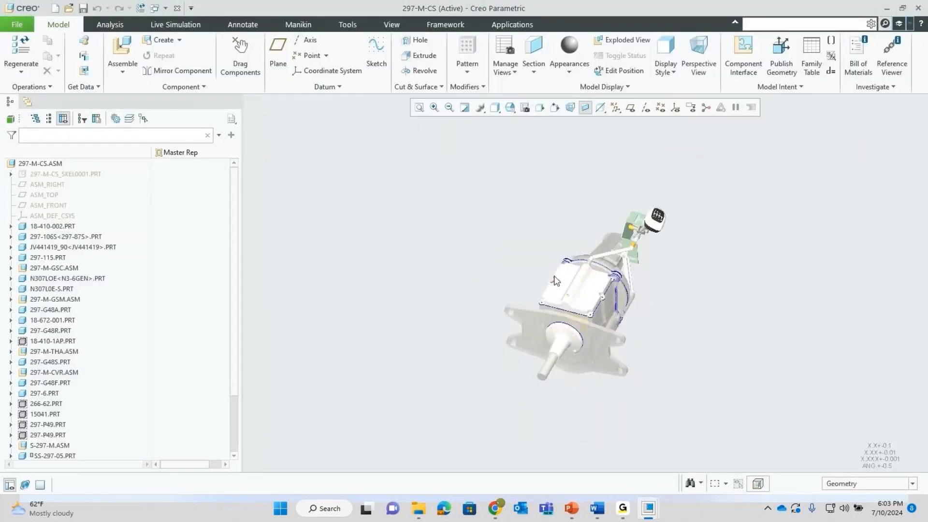
- Hide housing 18-410-002.PRT and rotate the view to inspect the gears and shaft
{"action": "middle_click_drag", "start_coordinate": [555, 281], "coordinate": [468, 207]}
{"action": "scroll", "coordinate": [519, 260], "scroll_direction": "down", "scroll_amount": 4}
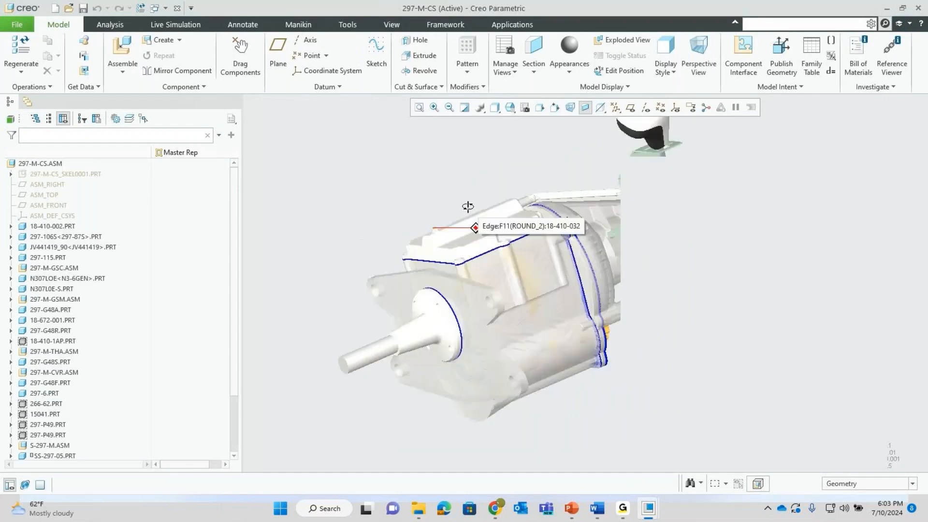
{"action": "left_click", "coordinate": [541, 261]}
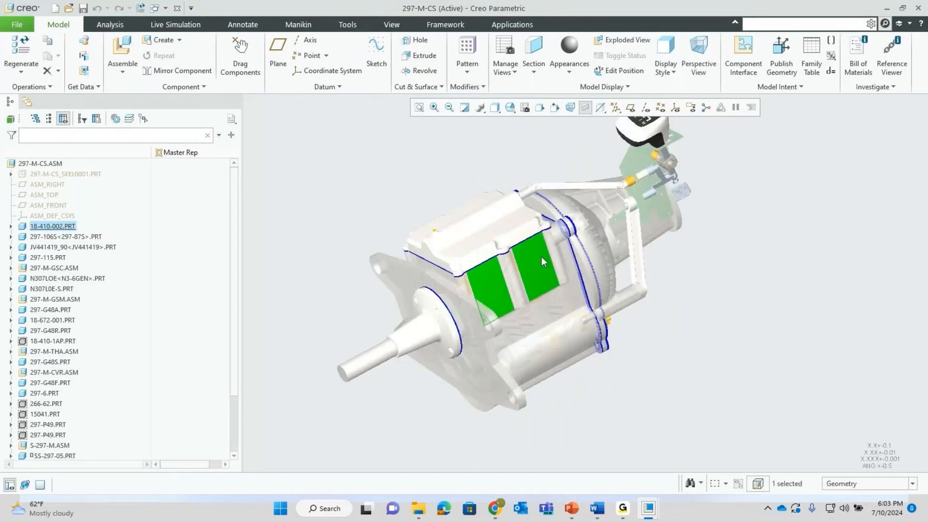
{"action": "left_click", "coordinate": [577, 235]}
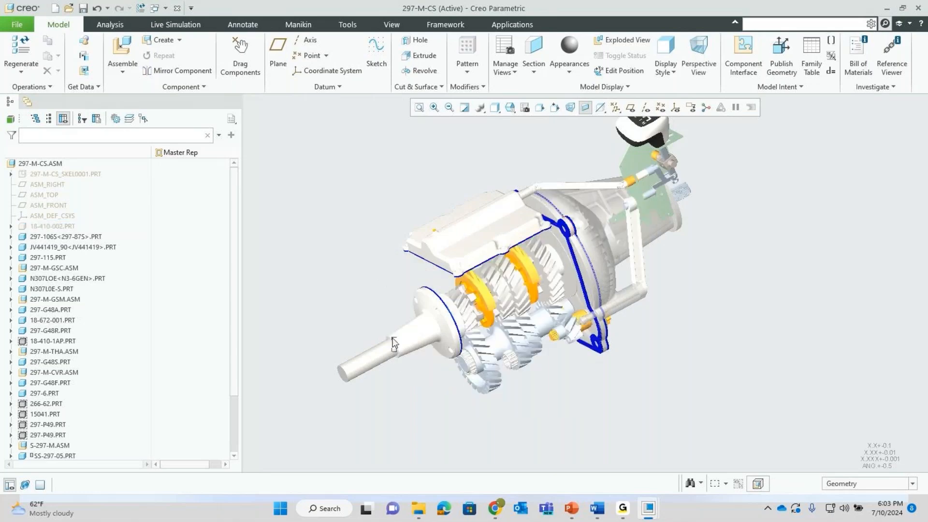
{"action": "left_click", "coordinate": [410, 359]}
{"action": "left_click", "coordinate": [356, 297]}
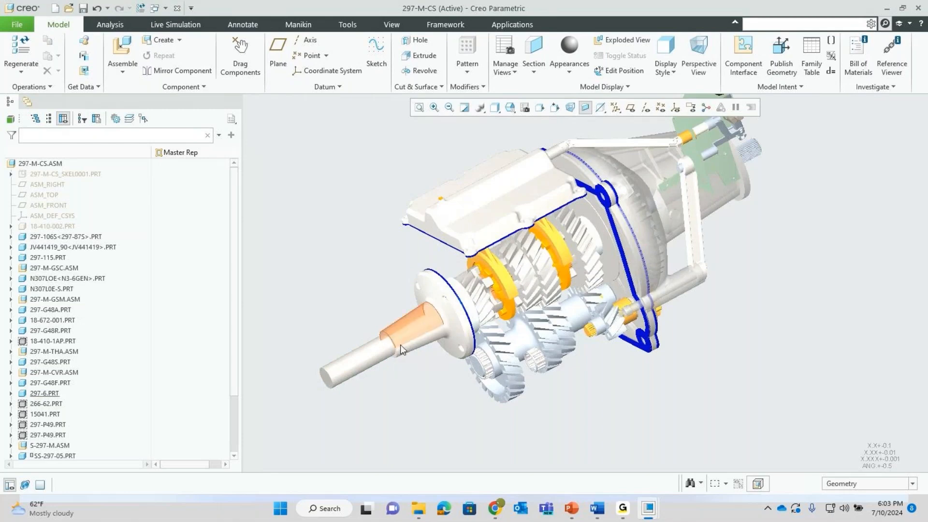
{"action": "middle_click_drag", "start_coordinate": [394, 344], "coordinate": [394, 344]}
{"action": "mouse_move", "coordinate": [394, 344]}
{"action": "left_mouse_down", "text": "ctrl+alt"}
{"action": "mouse_move", "coordinate": [400, 358]}
{"action": "mouse_move", "coordinate": [378, 300]}
{"action": "left_mouse_up", "text": "ctrl+alt"}
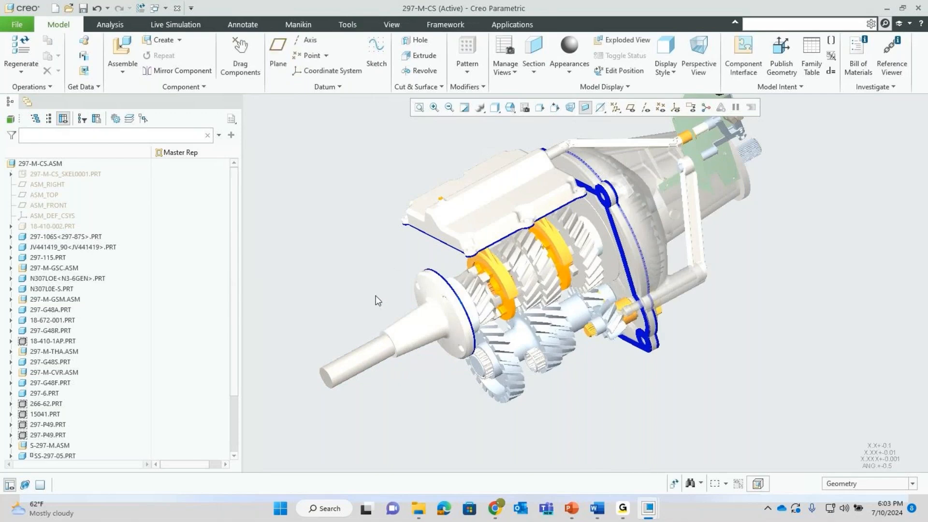
{"action": "scroll", "coordinate": [377, 300], "scroll_direction": "up", "scroll_amount": 2}
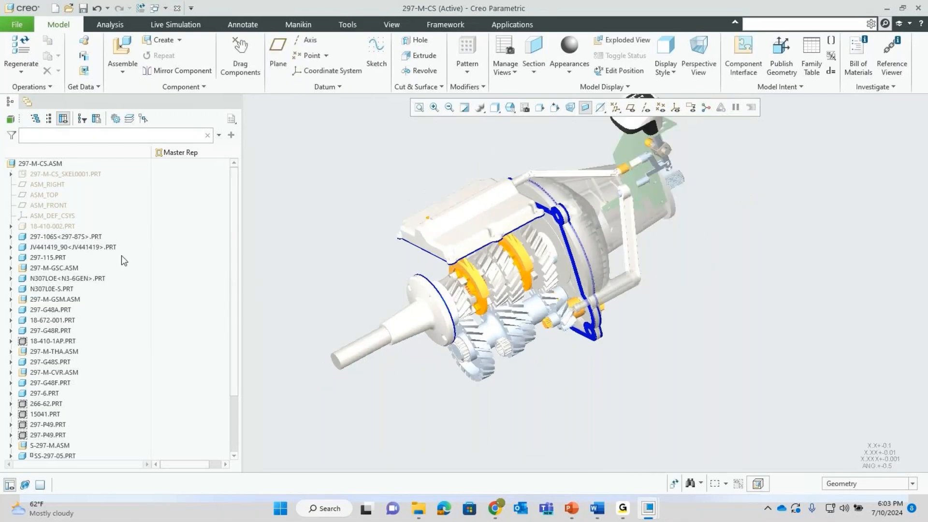
- Show housing 18-410-002.PRT again and zoom out to the whole gearbox
{"action": "left_click", "coordinate": [50, 225]}
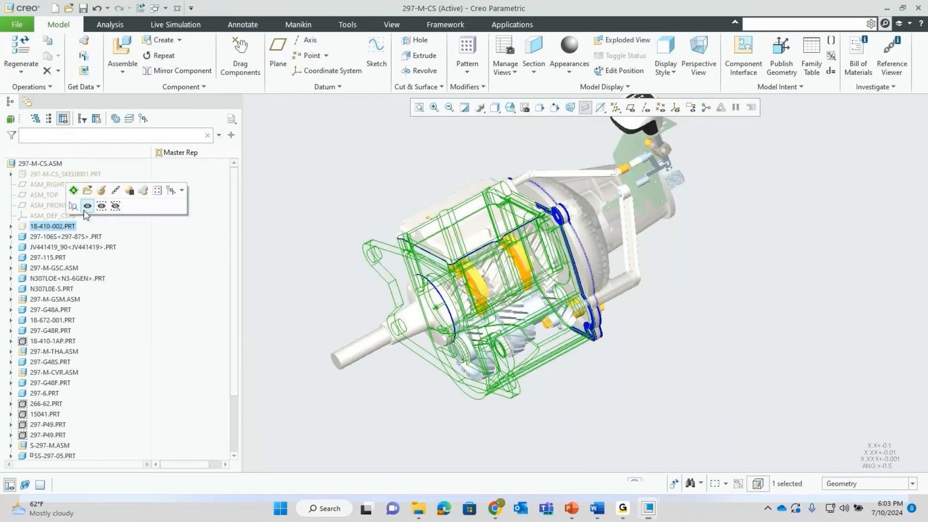
{"action": "left_click", "coordinate": [84, 209]}
{"action": "scroll", "coordinate": [489, 298], "scroll_direction": "up", "scroll_amount": 3}
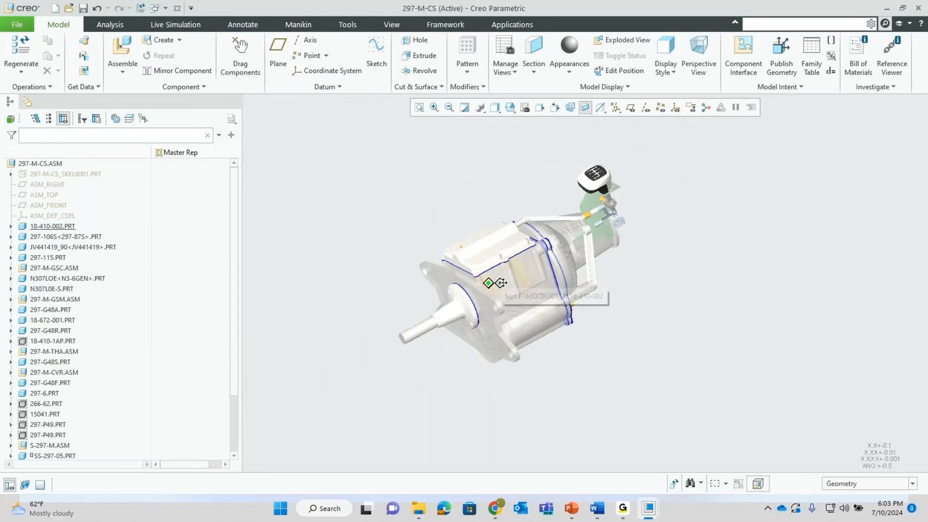
{"action": "middle_click_drag", "start_coordinate": [502, 283], "coordinate": [527, 285], "text": "shift"}
{"action": "mouse_move", "coordinate": [528, 284]}
{"action": "middle_mouse_down"}
{"action": "mouse_move", "coordinate": [524, 275]}
{"action": "mouse_move", "coordinate": [524, 294]}
{"action": "middle_mouse_up"}
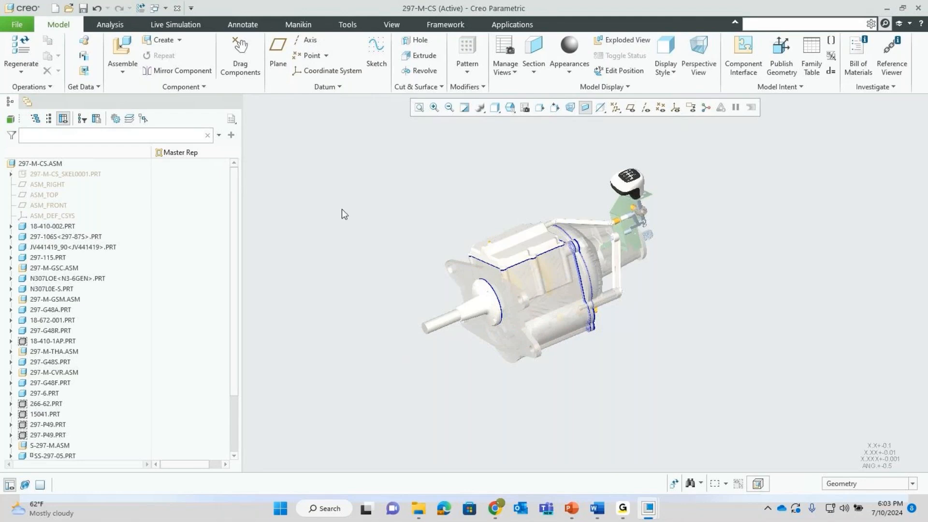
{"action": "left_click", "coordinate": [16, 25]}
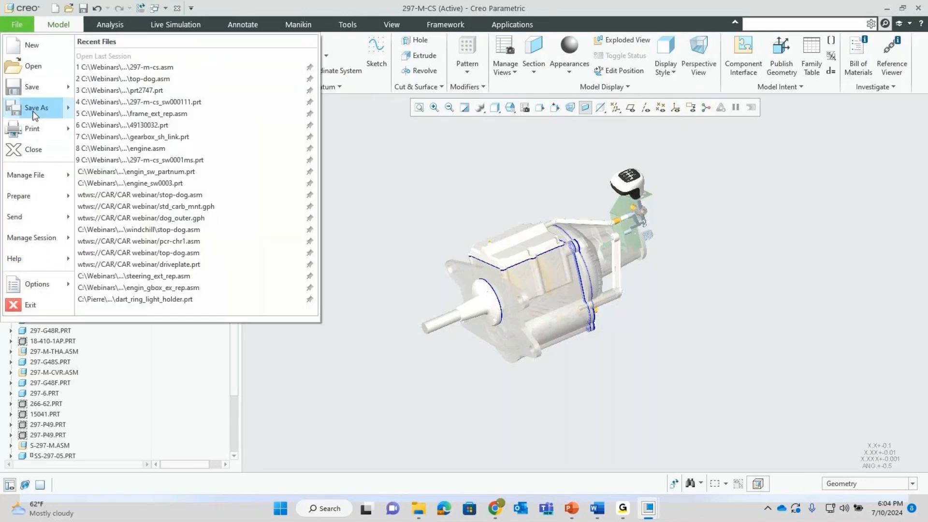
- Save a copy of the gearbox as Shrinkwrap type named 297-m-cs_swPV1
{"action": "mouse_move", "coordinate": [34, 113]}
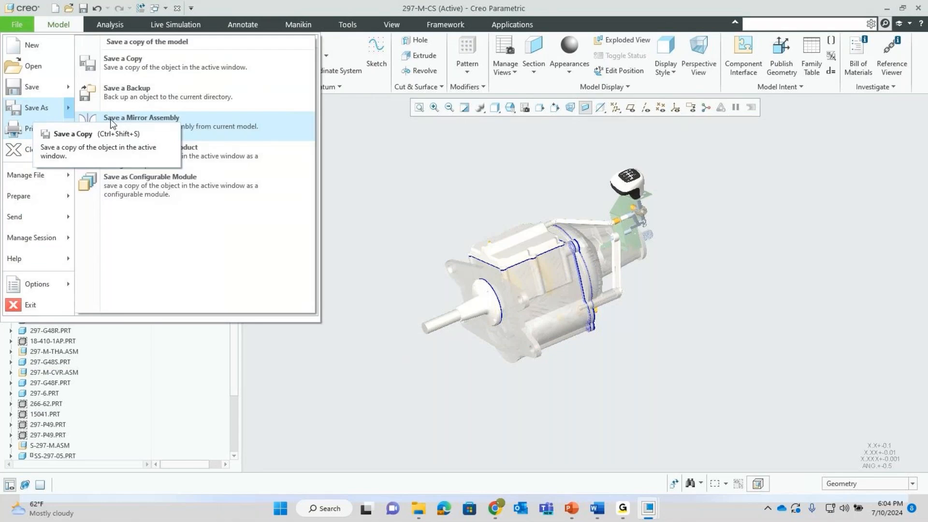
{"action": "left_click", "coordinate": [122, 62]}
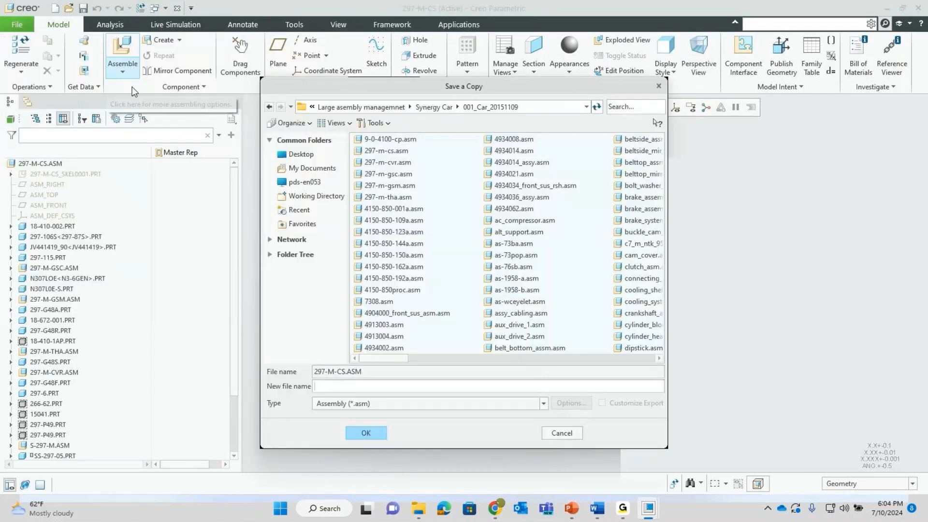
{"action": "left_click", "coordinate": [393, 404]}
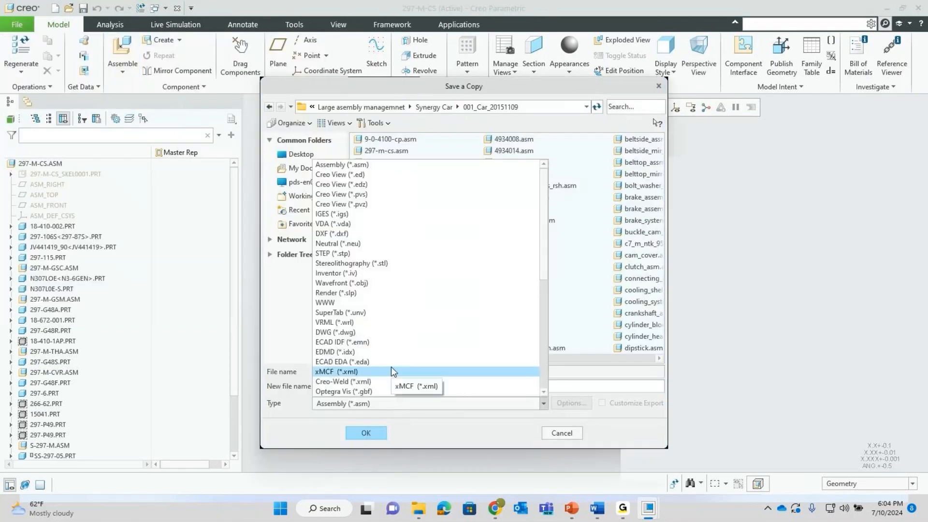
{"action": "scroll", "coordinate": [392, 369], "scroll_direction": "down", "scroll_amount": 3}
{"action": "left_click", "coordinate": [347, 392]}
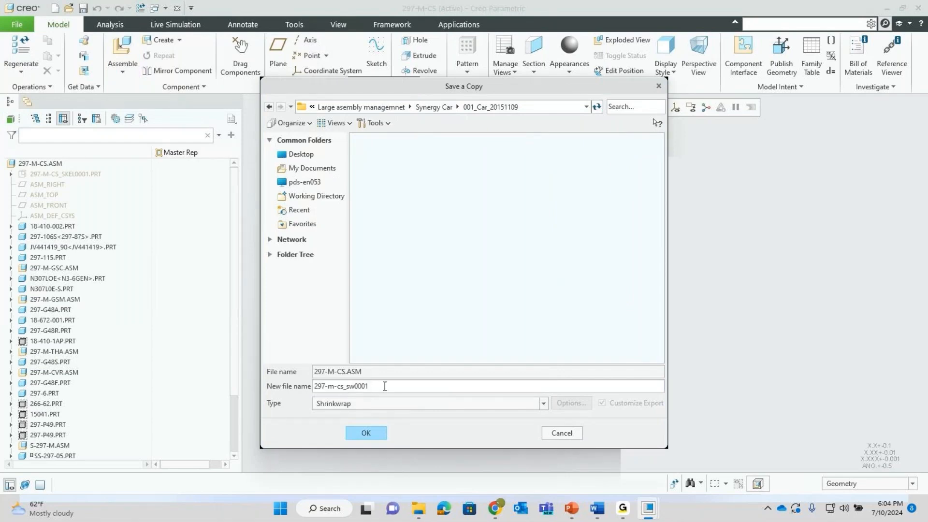
{"action": "left_click_drag", "start_coordinate": [347, 386], "coordinate": [397, 389]}
{"action": "left_click", "coordinate": [377, 390]}
{"action": "key", "text": "BackSpace"}
{"action": "key", "text": "BackSpace"}
{"action": "key", "text": "BackSpace"}
{"action": "key", "text": "BackSpace"}
{"action": "left_click", "coordinate": [365, 433]}
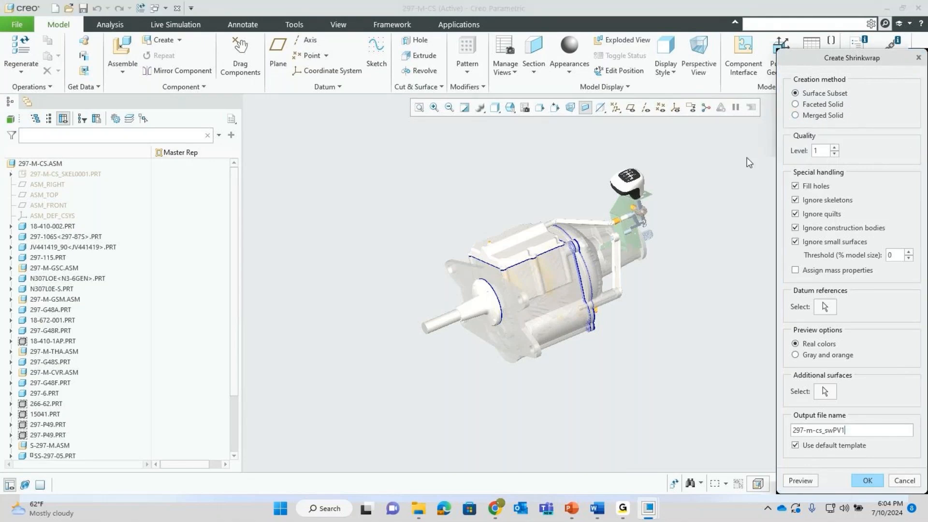
{"action": "left_click", "coordinate": [834, 147]}
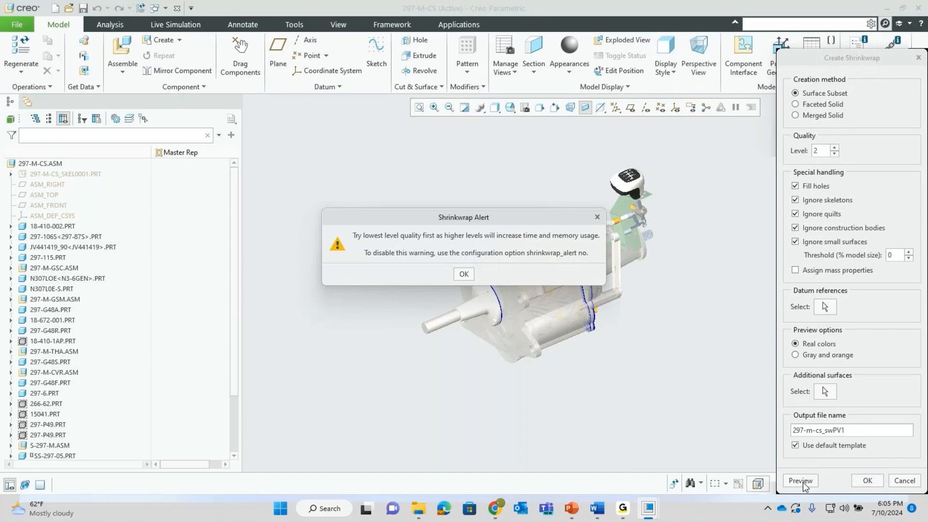
{"action": "left_click", "coordinate": [463, 274]}
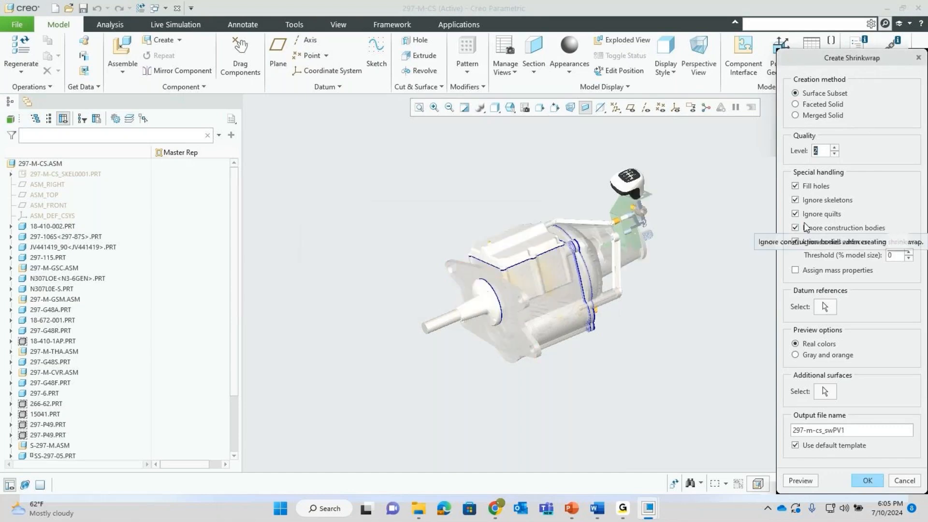
{"action": "left_click", "coordinate": [801, 481]}
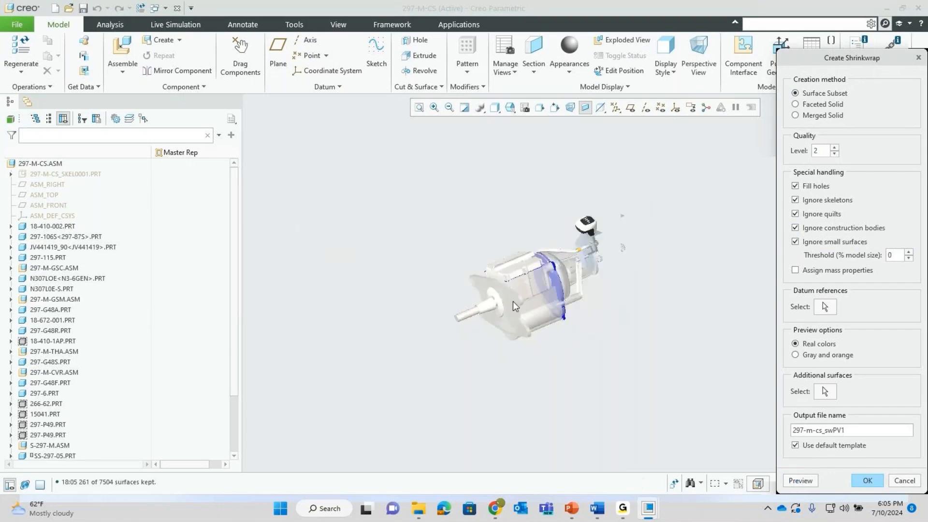
{"action": "scroll", "coordinate": [512, 300], "scroll_direction": "up", "scroll_amount": 10}
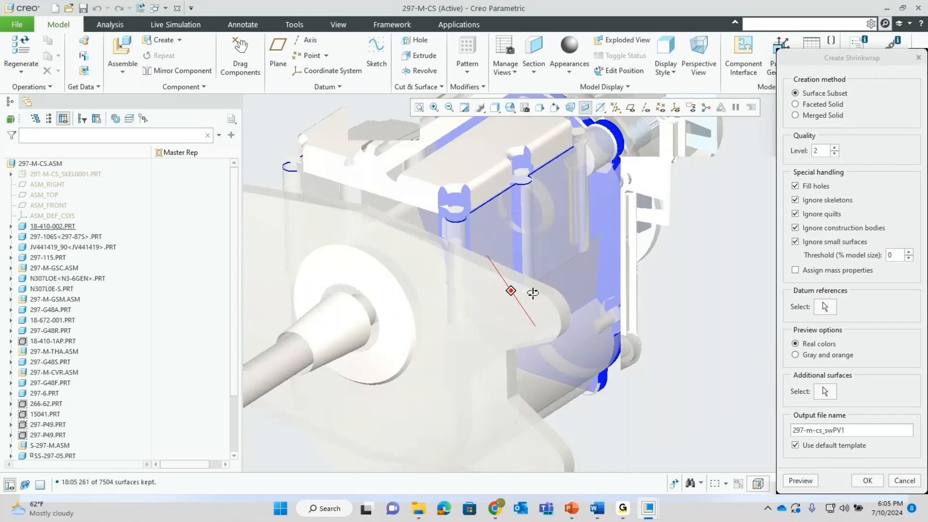
{"action": "scroll", "coordinate": [527, 297], "scroll_direction": "down", "scroll_amount": 6}
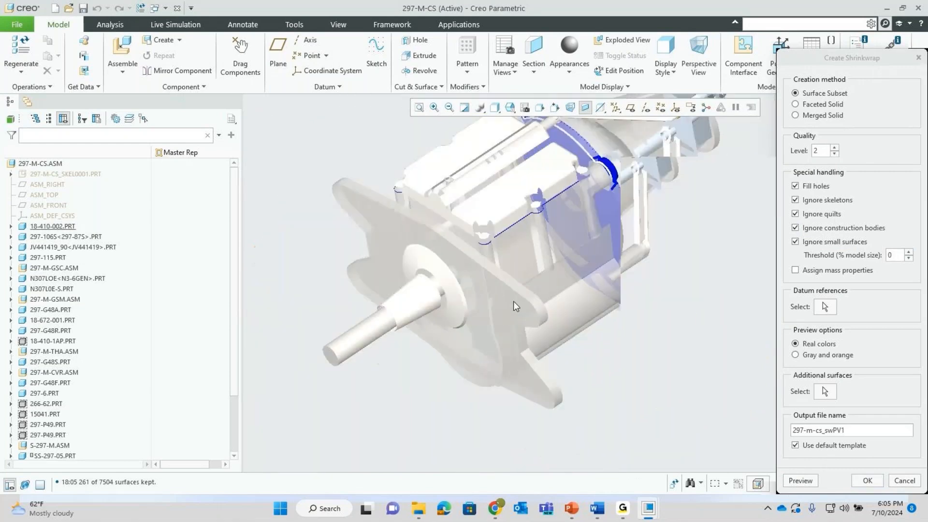
{"action": "scroll", "coordinate": [515, 306], "scroll_direction": "down", "scroll_amount": 3}
{"action": "middle_click_drag", "start_coordinate": [573, 222], "coordinate": [547, 209]}
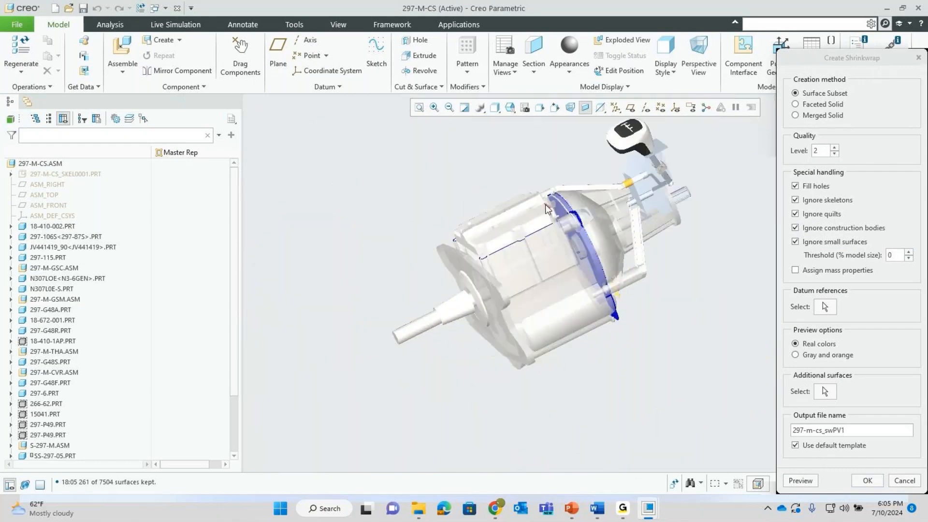
{"action": "scroll", "coordinate": [546, 209], "scroll_direction": "up", "scroll_amount": 5}
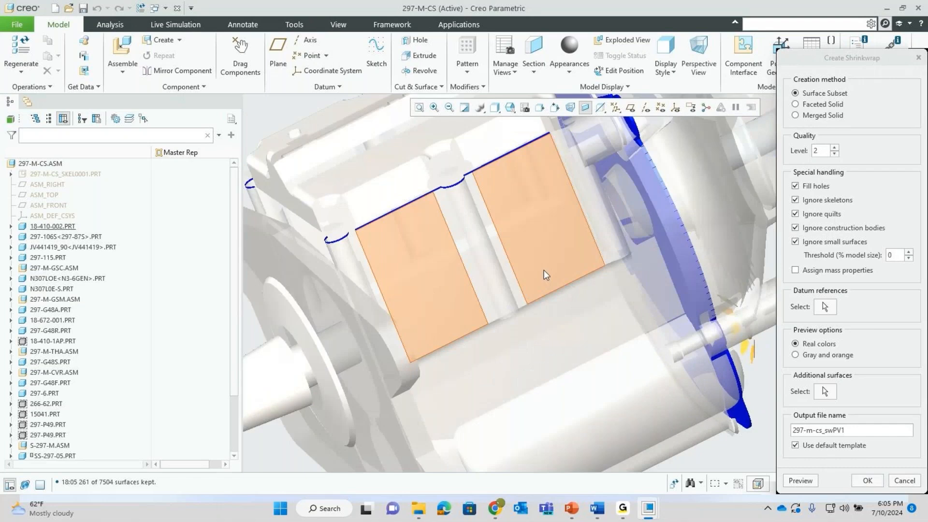
{"action": "scroll", "coordinate": [543, 270], "scroll_direction": "down", "scroll_amount": 8}
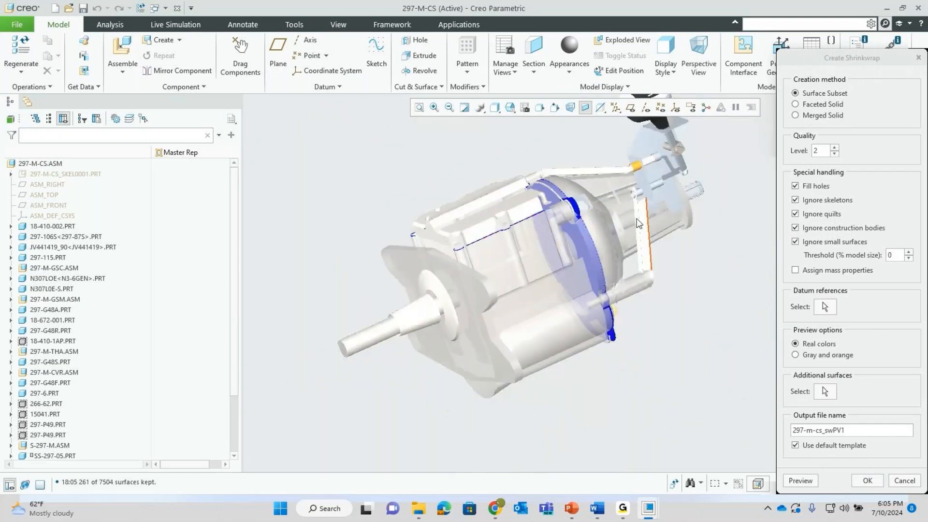
{"action": "scroll", "coordinate": [647, 296], "scroll_direction": "down", "scroll_amount": 3}
{"action": "scroll", "coordinate": [658, 156], "scroll_direction": "up", "scroll_amount": 3}
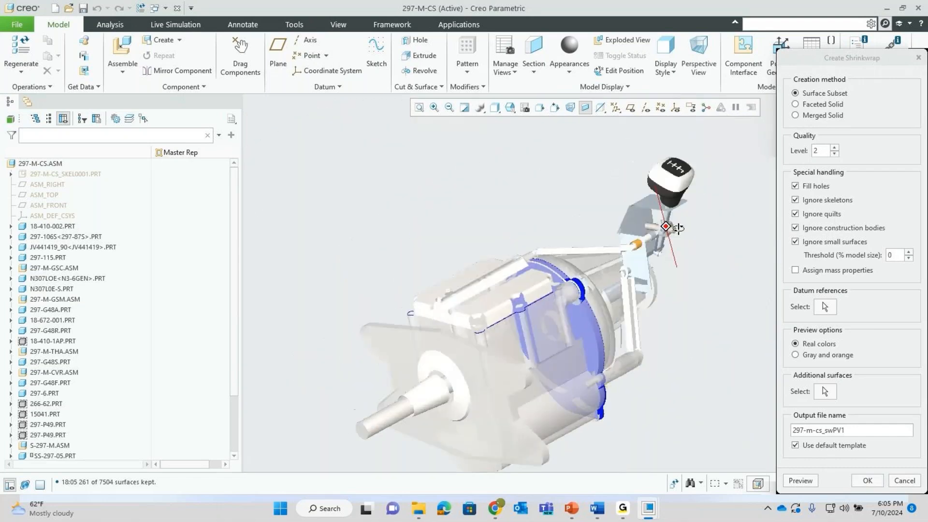
{"action": "middle_click_drag", "start_coordinate": [689, 216], "coordinate": [825, 149]}
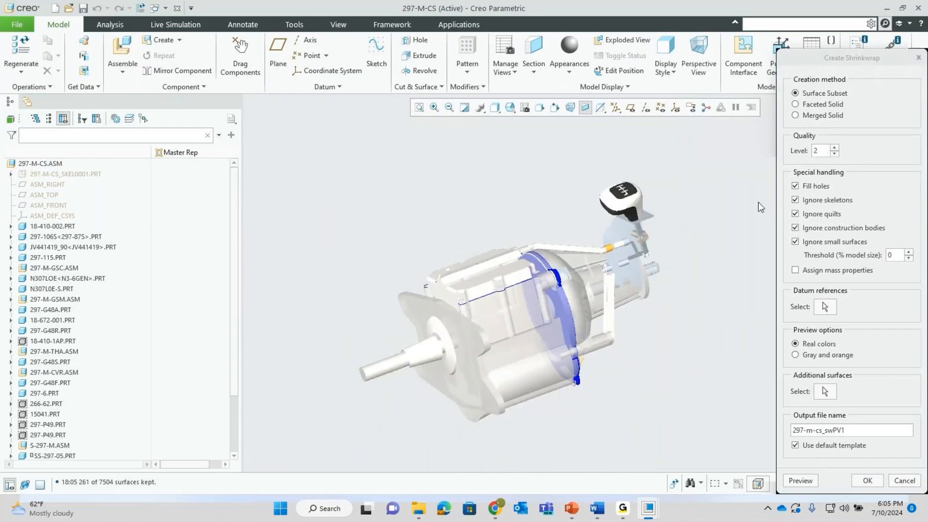
{"action": "left_click", "coordinate": [795, 104]}
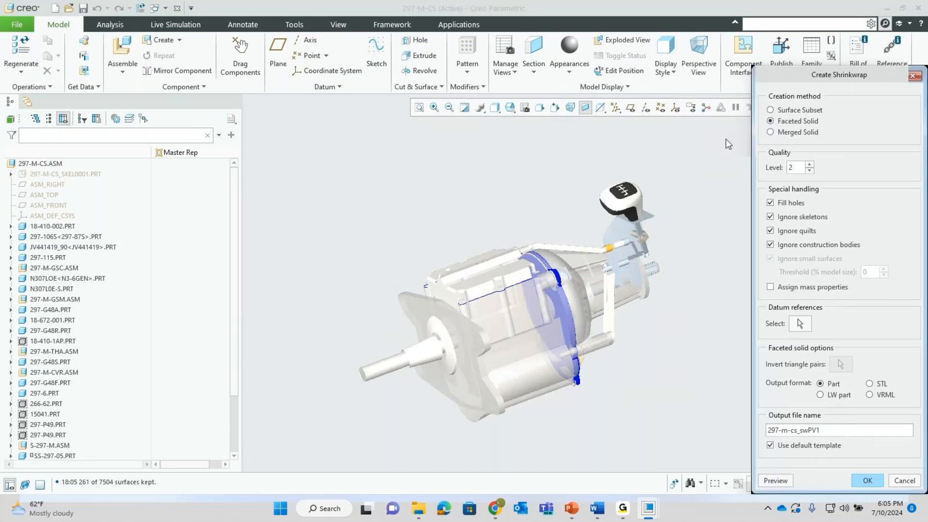
- Preview the 306-triangle faceted shrinkwrap, then switch the method to Merged Solid
{"action": "left_click", "coordinate": [776, 481]}
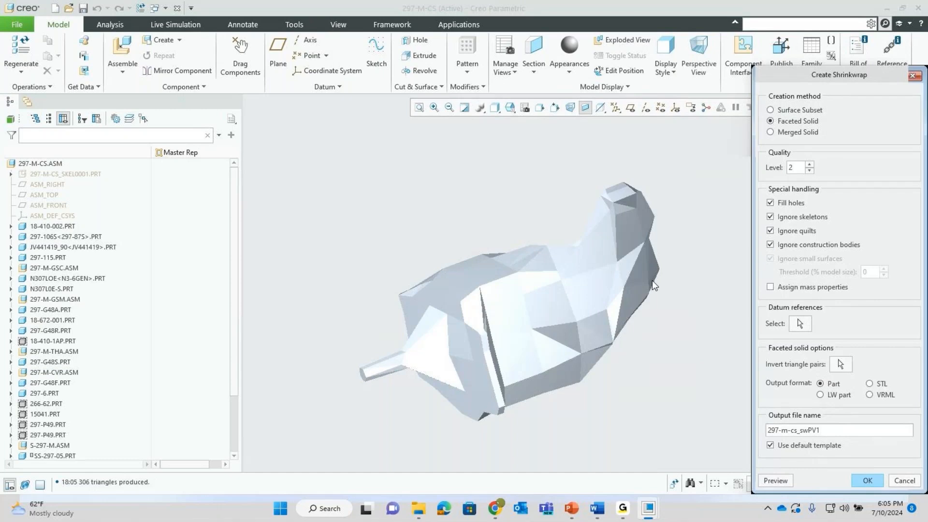
{"action": "mouse_move", "coordinate": [654, 285]}
{"action": "middle_mouse_down"}
{"action": "mouse_move", "coordinate": [638, 263]}
{"action": "mouse_move", "coordinate": [603, 295]}
{"action": "mouse_move", "coordinate": [615, 314]}
{"action": "mouse_move", "coordinate": [578, 266]}
{"action": "mouse_move", "coordinate": [587, 239]}
{"action": "mouse_move", "coordinate": [613, 239]}
{"action": "mouse_move", "coordinate": [613, 306]}
{"action": "mouse_move", "coordinate": [611, 253]}
{"action": "middle_mouse_up"}
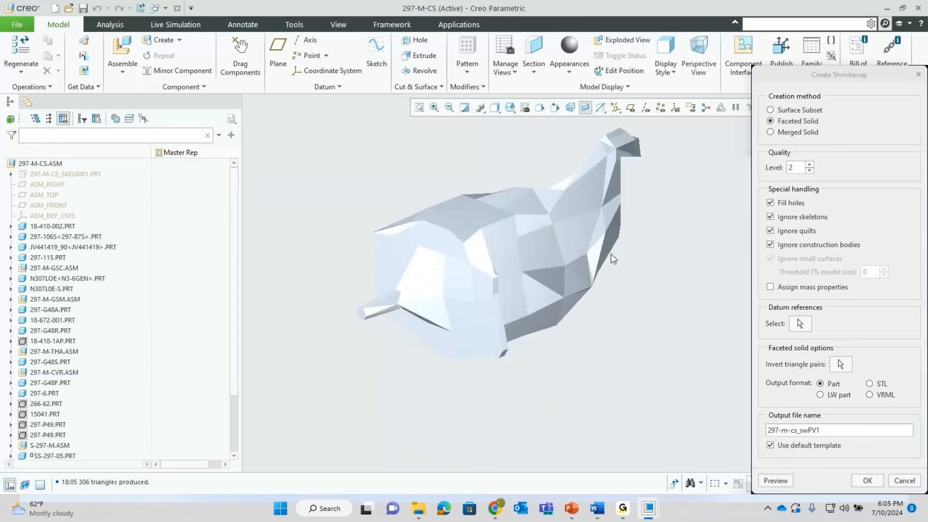
{"action": "left_click", "coordinate": [770, 132]}
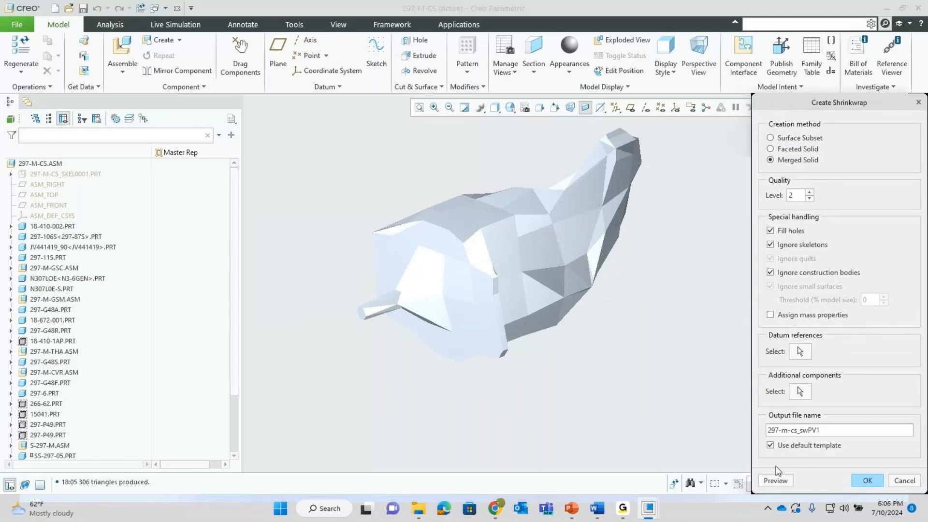
- Preview the merged-solid shrinkwrap and orbit the assembly to check included components
{"action": "left_click", "coordinate": [774, 480]}
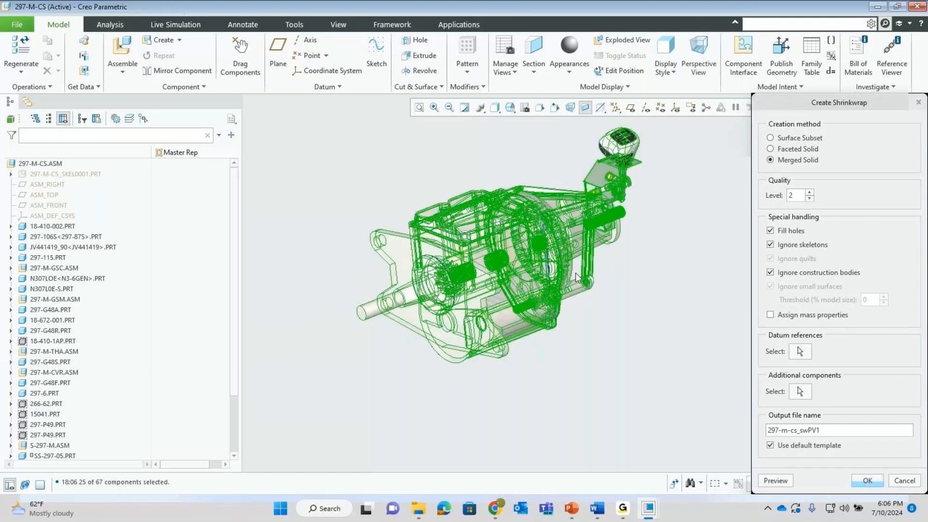
{"action": "mouse_move", "coordinate": [576, 277]}
{"action": "middle_mouse_down"}
{"action": "mouse_move", "coordinate": [525, 278]}
{"action": "mouse_move", "coordinate": [584, 276]}
{"action": "mouse_move", "coordinate": [579, 322]}
{"action": "mouse_move", "coordinate": [594, 318]}
{"action": "mouse_move", "coordinate": [561, 280]}
{"action": "mouse_move", "coordinate": [548, 286]}
{"action": "middle_mouse_up"}
{"action": "scroll", "coordinate": [548, 286], "scroll_direction": "up", "scroll_amount": 8}
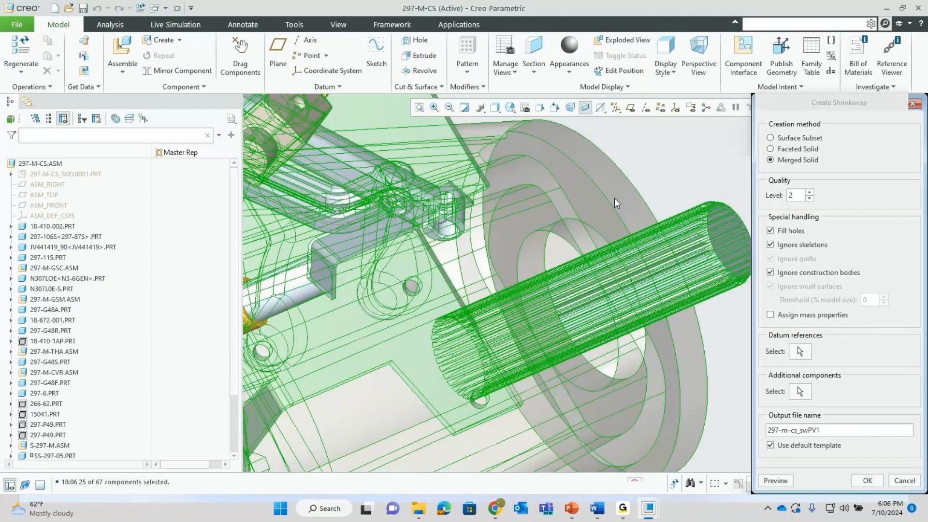
{"action": "scroll", "coordinate": [543, 280], "scroll_direction": "down", "scroll_amount": 6}
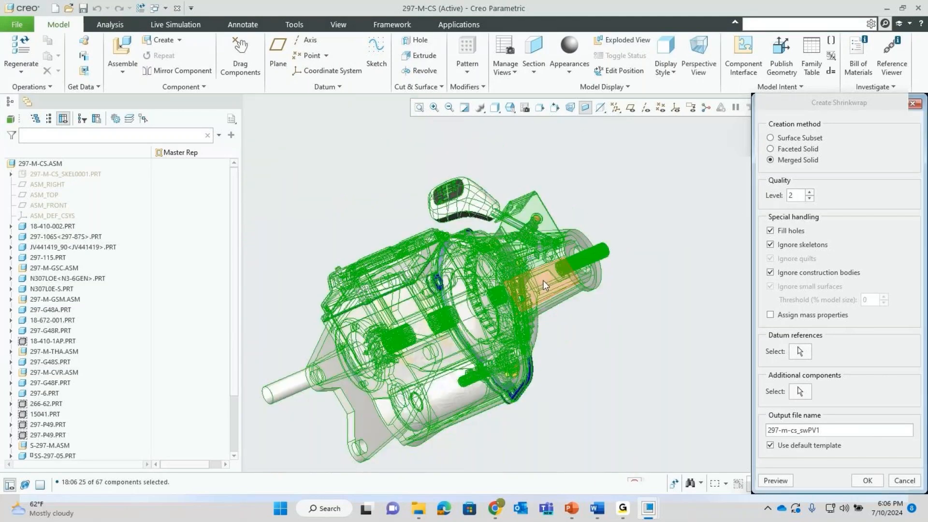
{"action": "scroll", "coordinate": [543, 280], "scroll_direction": "down", "scroll_amount": 3}
{"action": "middle_click_drag", "start_coordinate": [543, 280], "coordinate": [570, 286]}
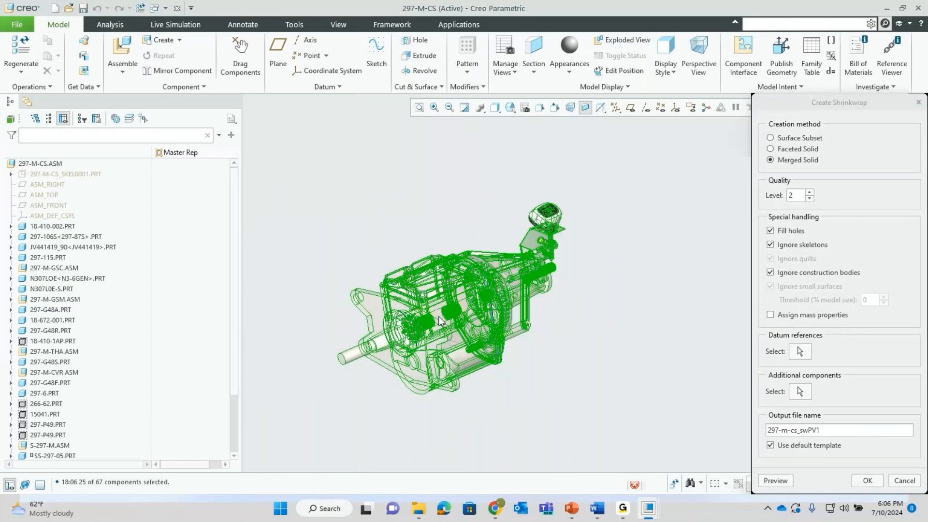
{"action": "scroll", "coordinate": [361, 304], "scroll_direction": "up", "scroll_amount": 8}
{"action": "scroll", "coordinate": [411, 330], "scroll_direction": "down", "scroll_amount": 7}
{"action": "middle_click_drag", "start_coordinate": [425, 333], "coordinate": [509, 341]}
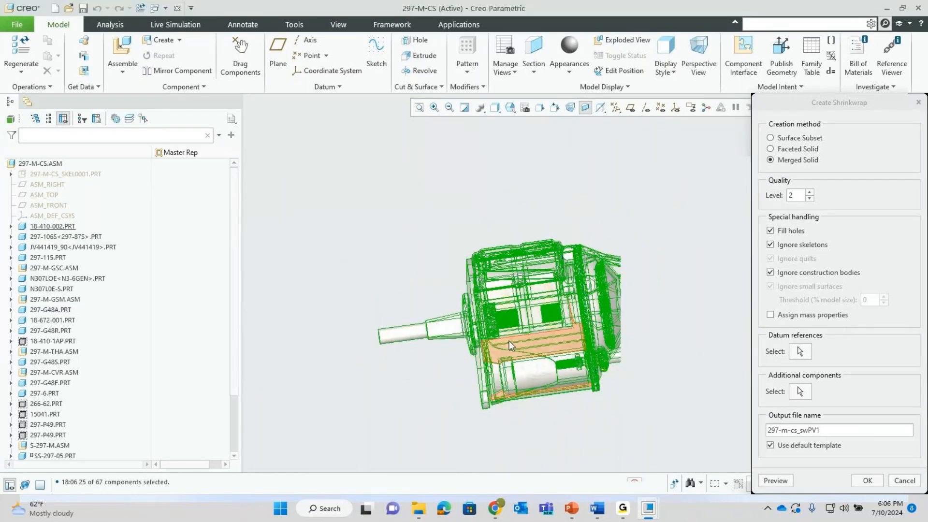
{"action": "scroll", "coordinate": [509, 341], "scroll_direction": "up", "scroll_amount": 3}
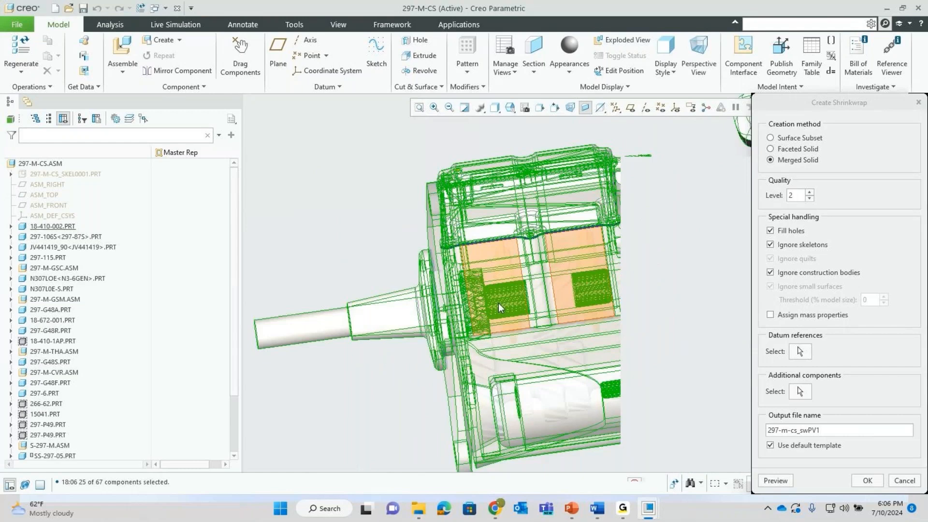
{"action": "scroll", "coordinate": [498, 303], "scroll_direction": "up", "scroll_amount": 1}
{"action": "scroll", "coordinate": [508, 260], "scroll_direction": "down", "scroll_amount": 5}
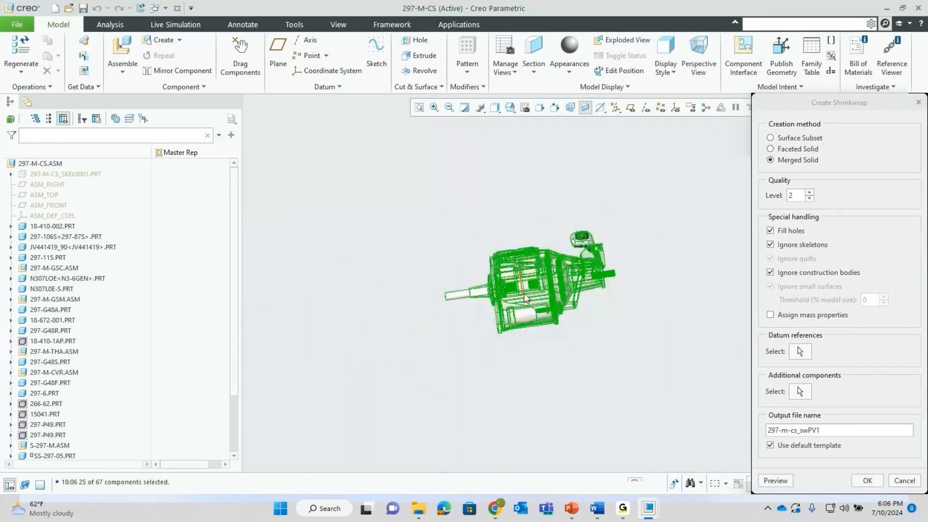
{"action": "middle_click_drag", "start_coordinate": [509, 260], "coordinate": [540, 323]}
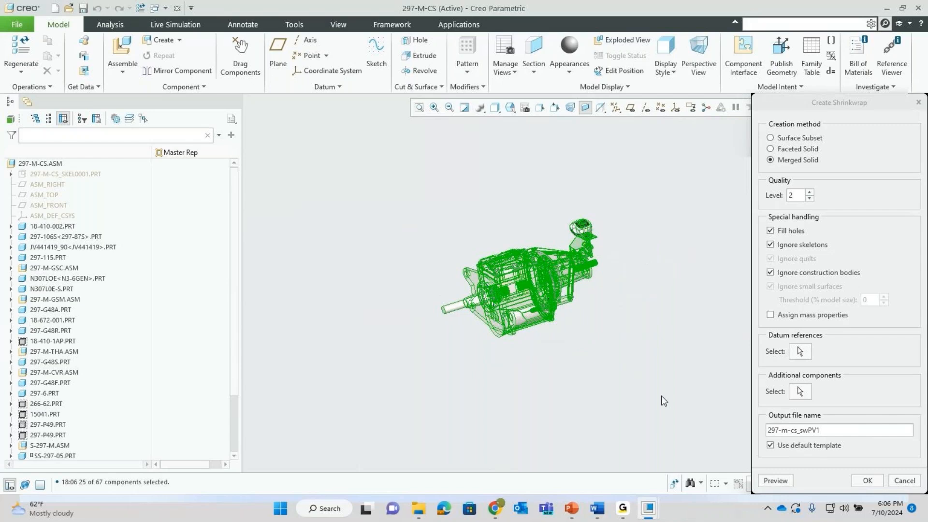
- Create part 297-M-CS_SWPV1, copy its name, and close the shrinkwrap dialog
{"action": "left_click", "coordinate": [863, 485]}
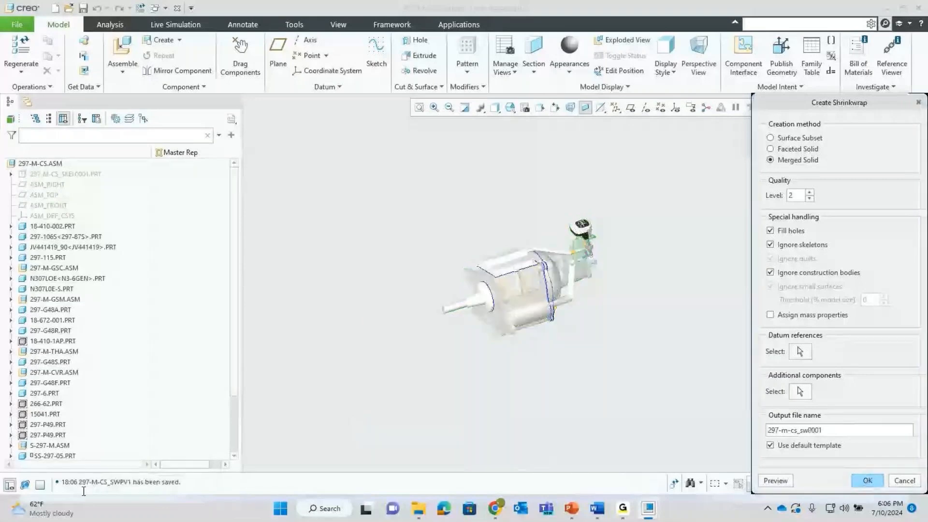
{"action": "left_click_drag", "start_coordinate": [79, 482], "coordinate": [130, 482]}
{"action": "key", "text": "ctrl+c"}
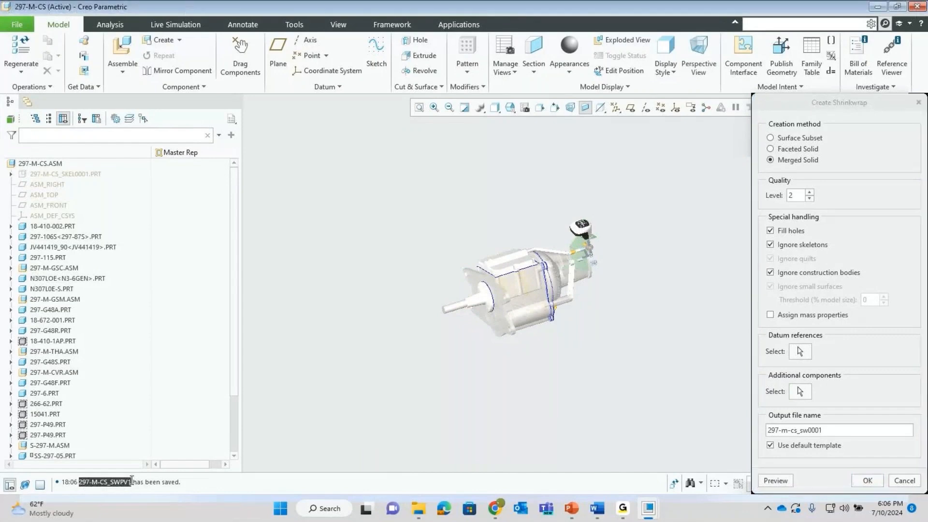
{"action": "left_click", "coordinate": [895, 478]}
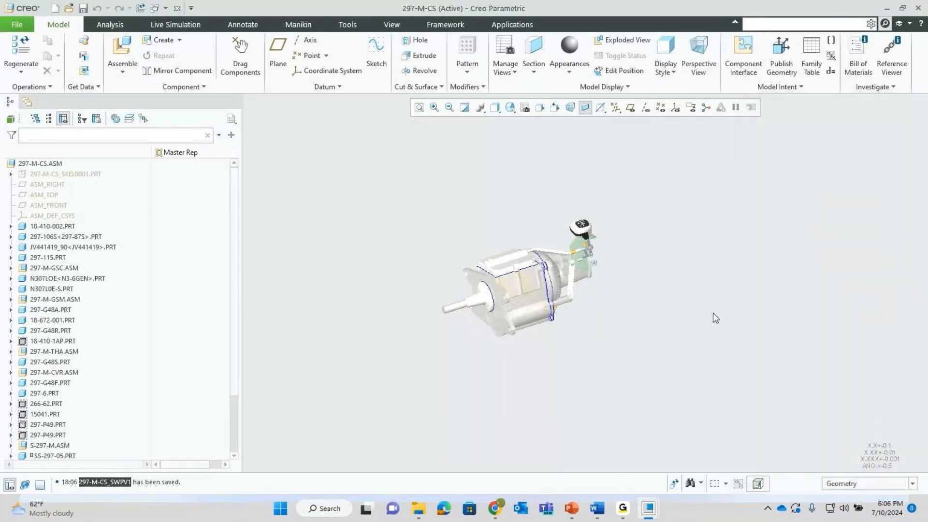
- Open 297-m-cs_swpv1.prt by pasting its name into the file search, then orbit it
{"action": "left_click", "coordinate": [69, 8]}
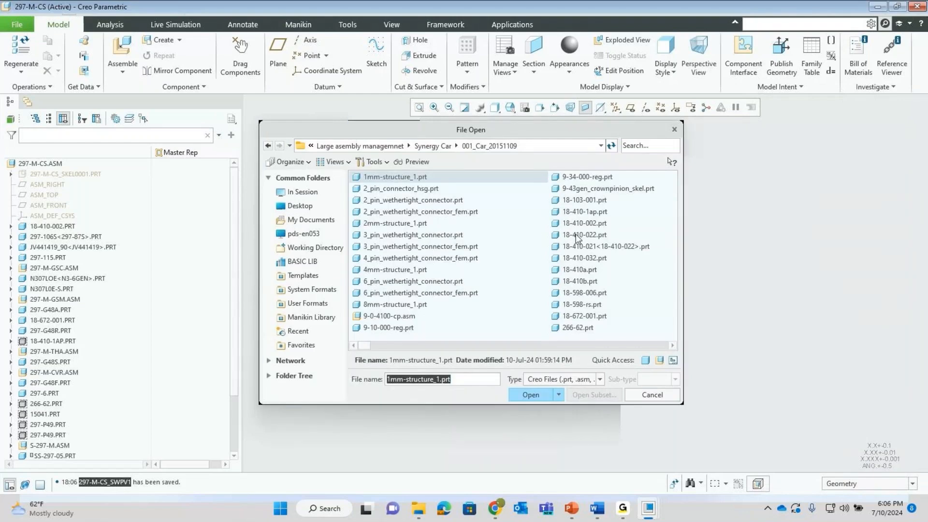
{"action": "left_click", "coordinate": [650, 146]}
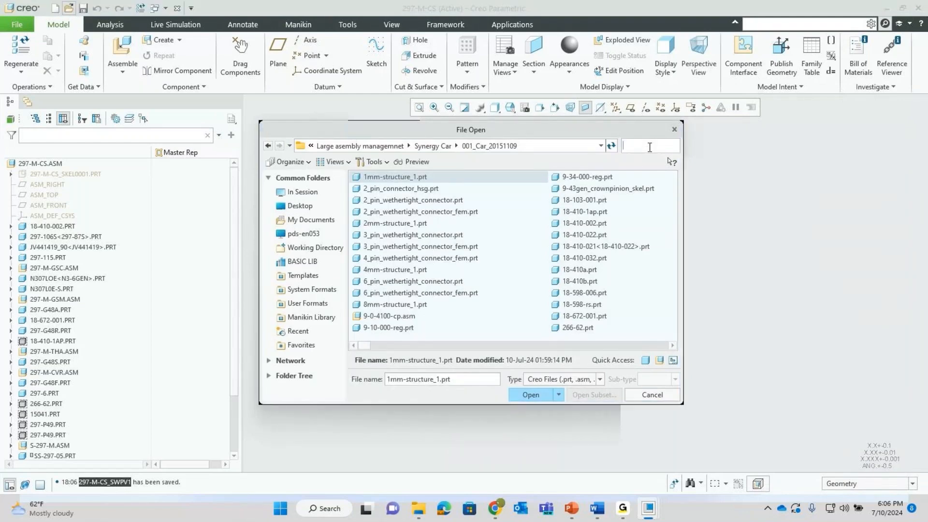
{"action": "key", "text": "ctrl+v"}
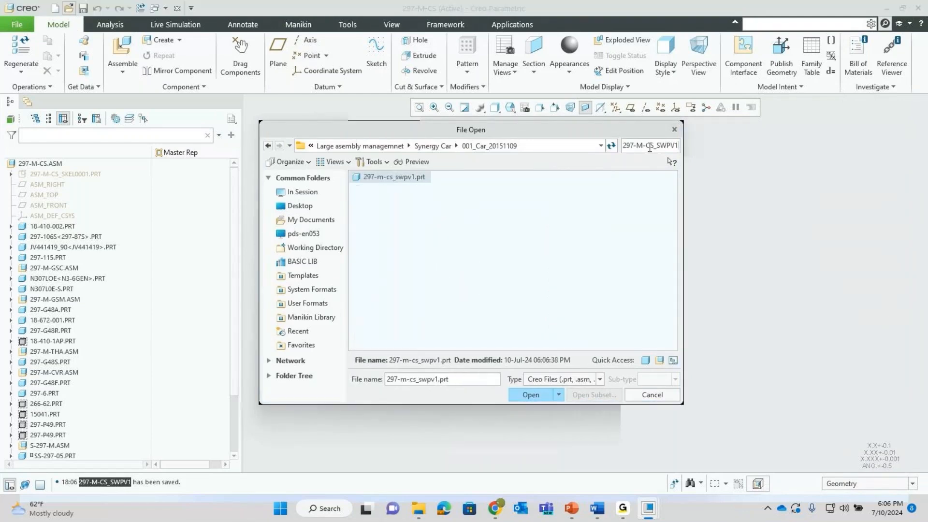
{"action": "double_click", "coordinate": [393, 177]}
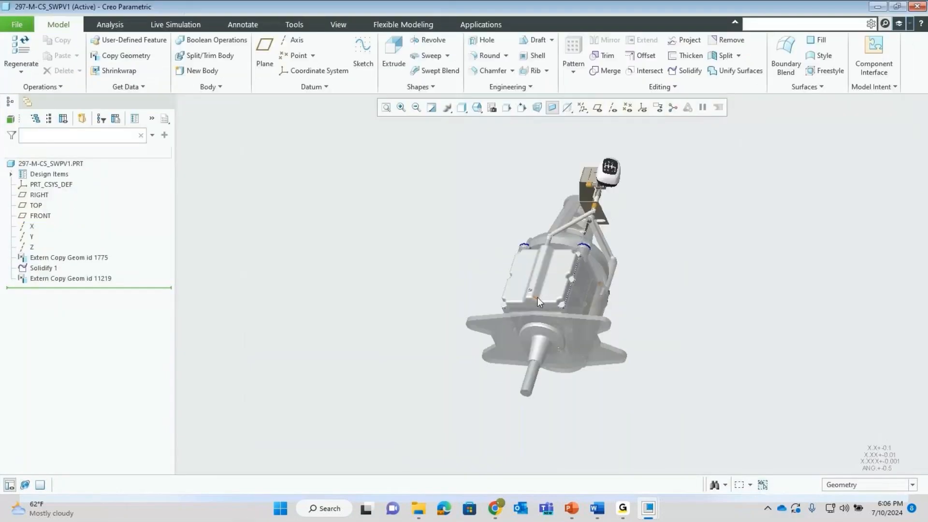
{"action": "middle_click_drag", "start_coordinate": [575, 297], "coordinate": [517, 298]}
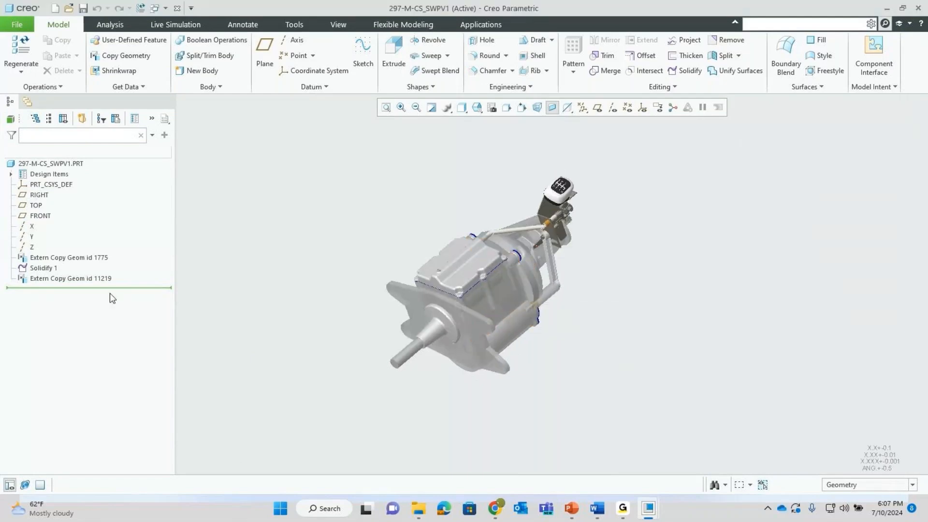
- Select Extern Copy Geom id 1775 in the model tree and review its context actions
{"action": "left_click", "coordinate": [63, 258]}
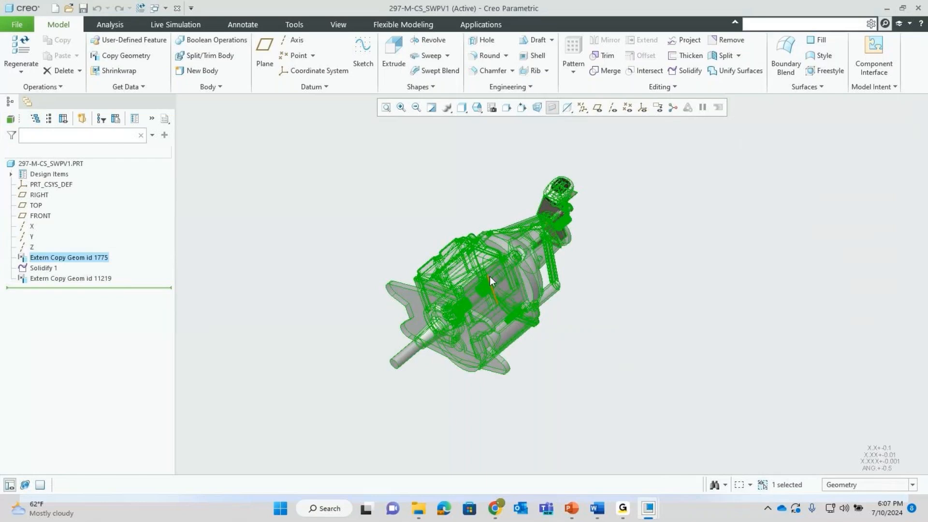
{"action": "scroll", "coordinate": [489, 277], "scroll_direction": "down", "scroll_amount": 3}
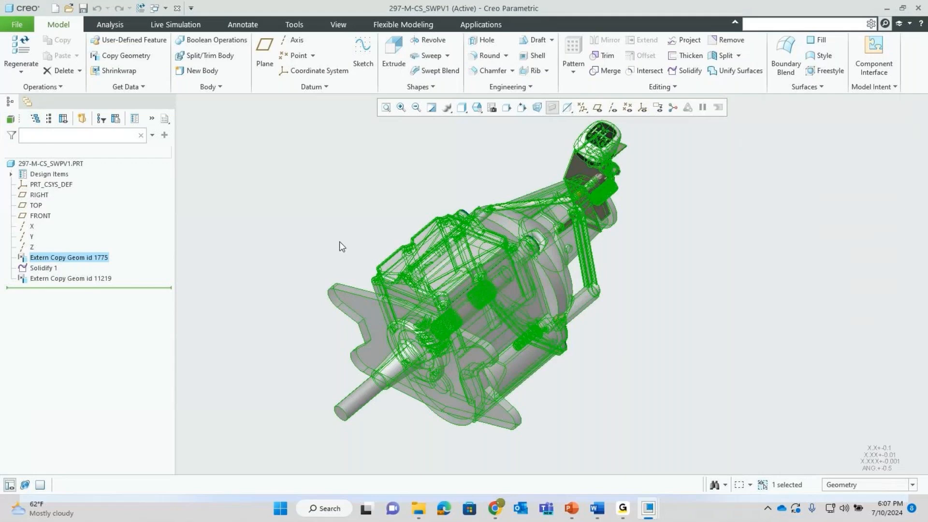
{"action": "right_click", "coordinate": [68, 259]}
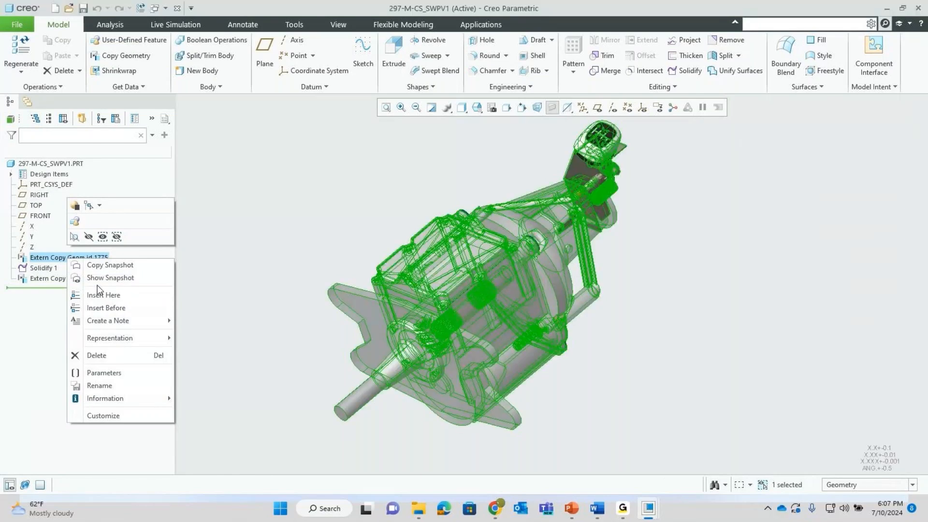
{"action": "left_click", "coordinate": [249, 215]}
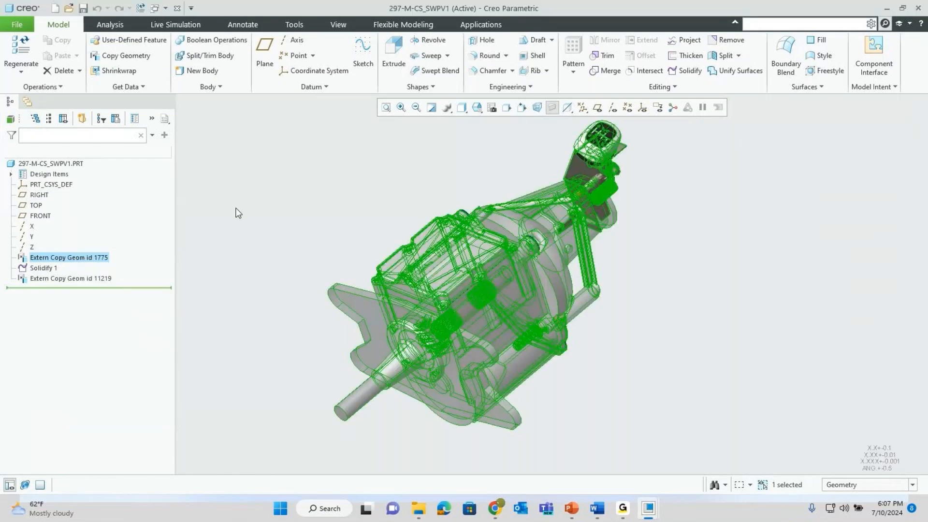
- Begin saving a copy of the part, review the output types, then cancel
{"action": "left_click", "coordinate": [10, 26]}
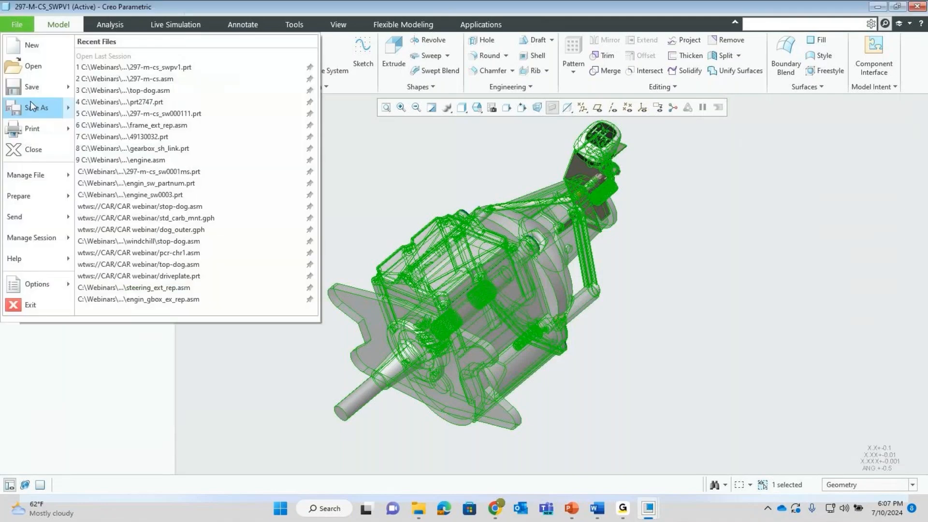
{"action": "mouse_move", "coordinate": [42, 110]}
{"action": "left_click", "coordinate": [123, 58]}
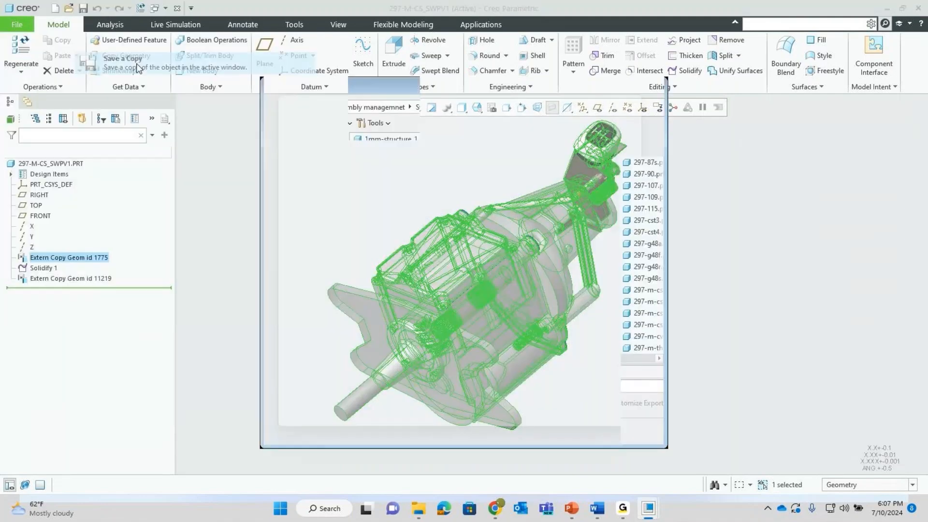
{"action": "left_click", "coordinate": [377, 403]}
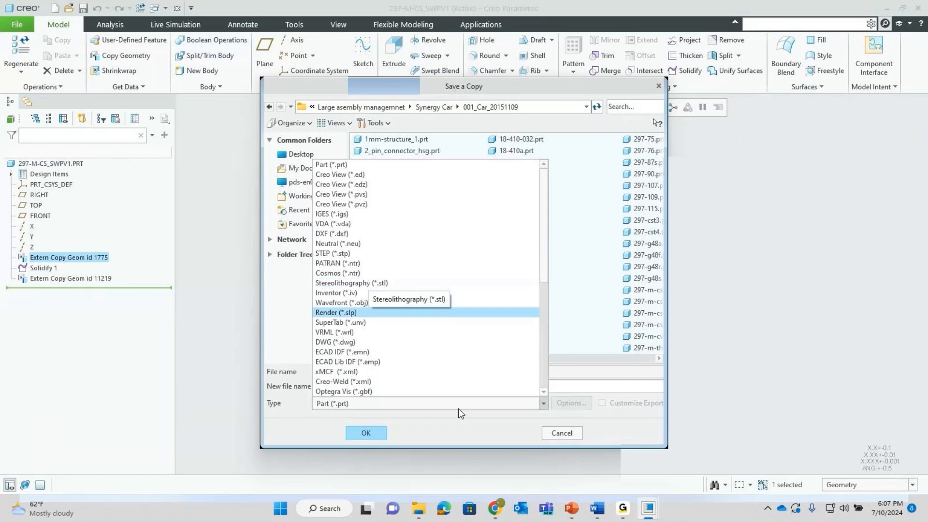
{"action": "left_click", "coordinate": [566, 433]}
- Deselect the Extern Copy Geom feature and pan the part in the view
{"action": "left_click", "coordinate": [638, 312]}
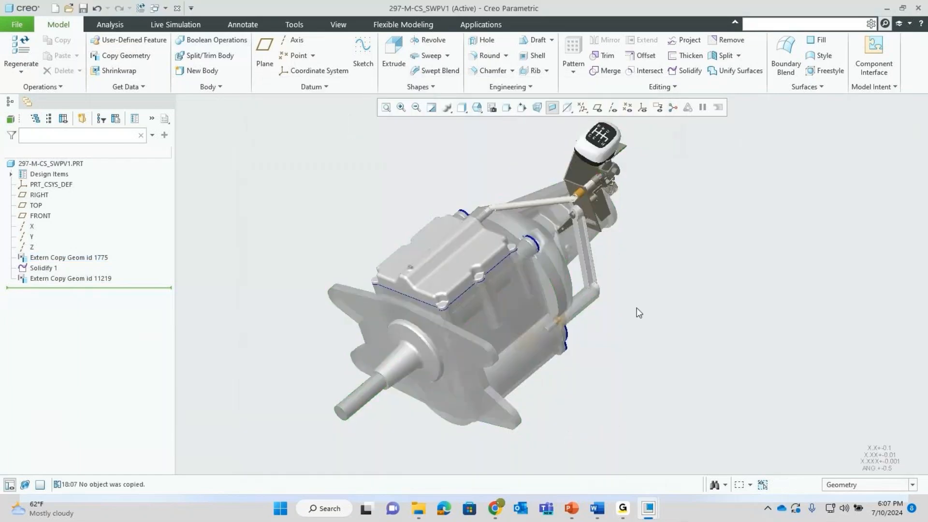
{"action": "scroll", "coordinate": [637, 312], "scroll_direction": "up", "scroll_amount": 1}
{"action": "scroll", "coordinate": [442, 248], "scroll_direction": "up", "scroll_amount": 1}
{"action": "middle_click_drag", "start_coordinate": [477, 207], "coordinate": [426, 205], "text": "shift"}
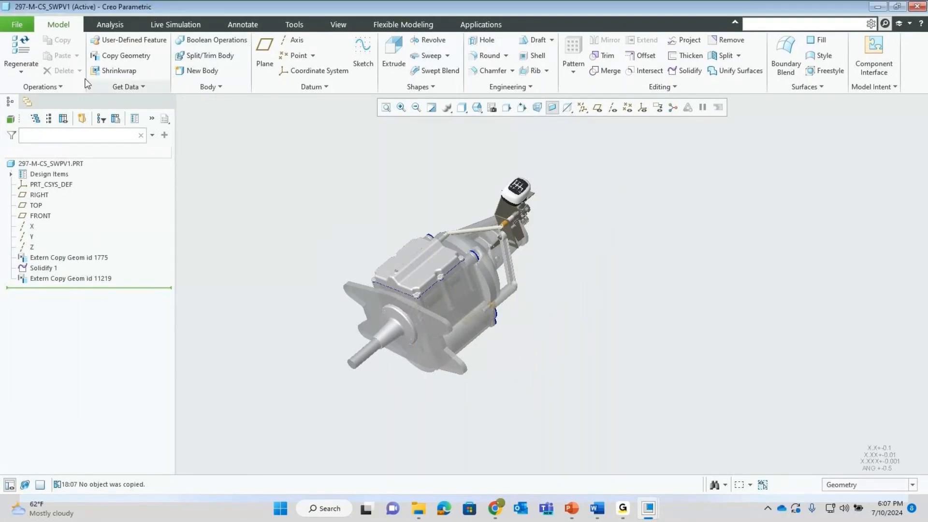
{"action": "left_click", "coordinate": [54, 10]}
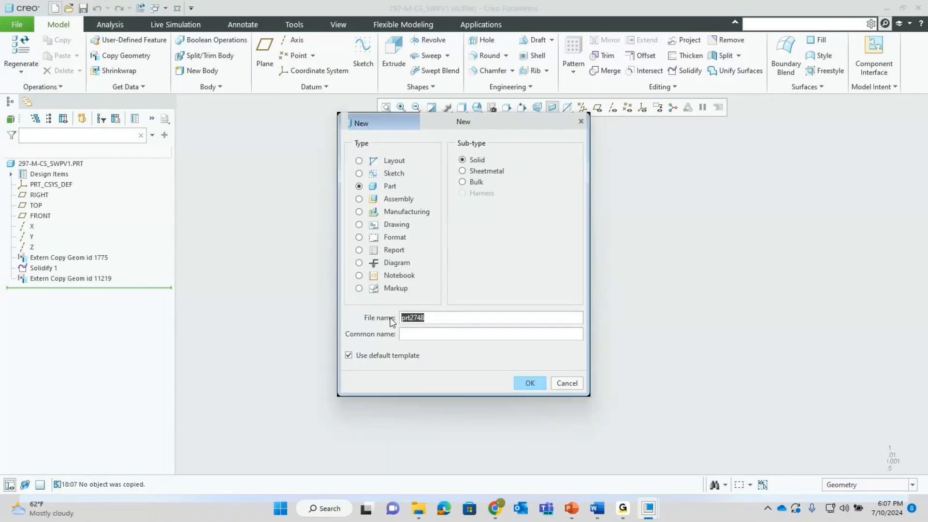
- Create solid part SH_PV_CS and turn on datum plane display
{"action": "type", "text": "SH"}
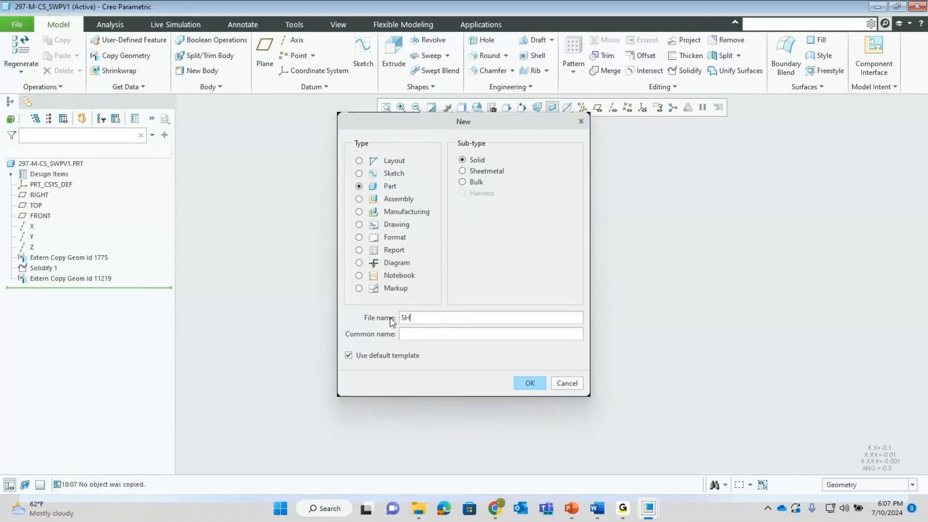
{"action": "type", "text": "_PV"}
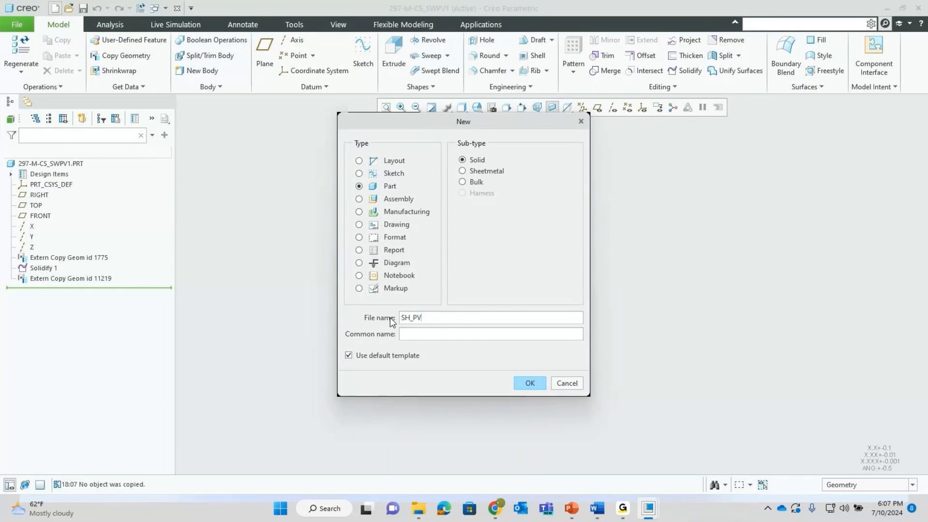
{"action": "type", "text": "_CS"}
{"action": "left_click", "coordinate": [523, 387]}
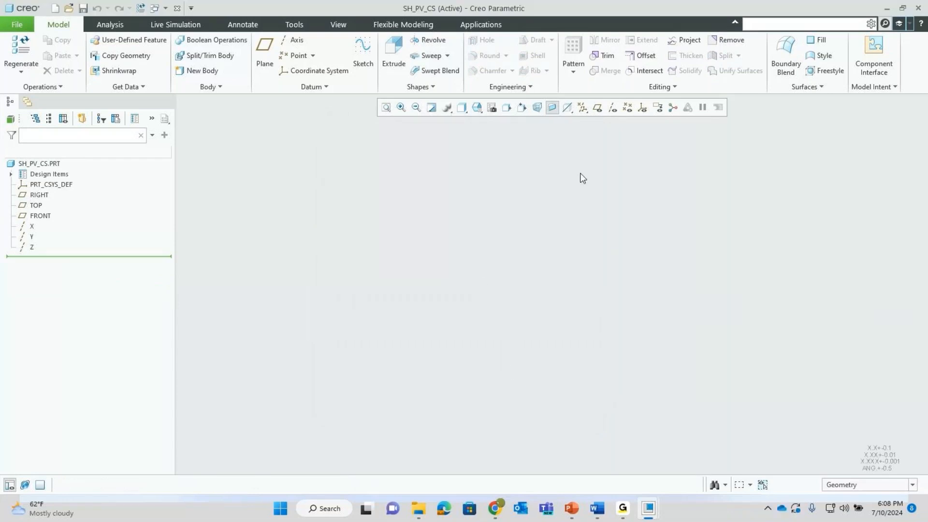
{"action": "left_click", "coordinate": [597, 108]}
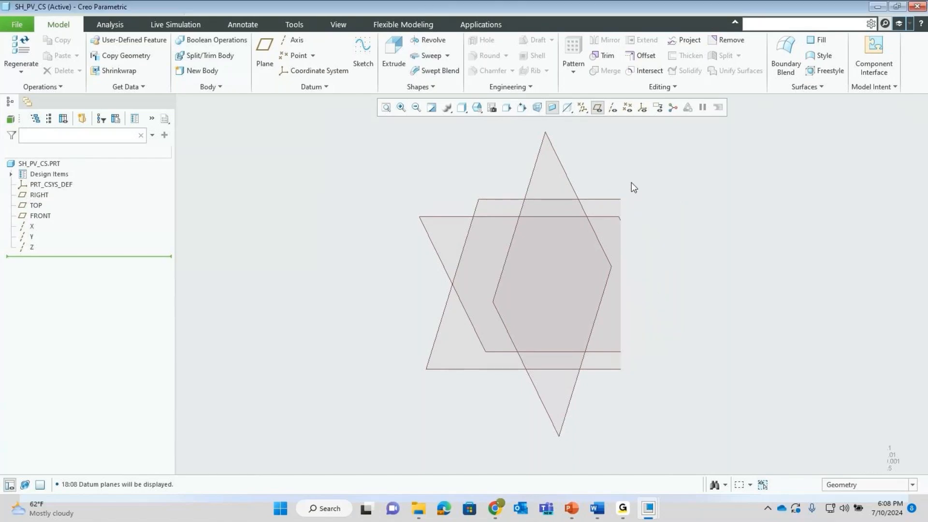
- Start an external shrinkwrap sourcing 297-m-cs.asm at the default placement
{"action": "left_click", "coordinate": [118, 72]}
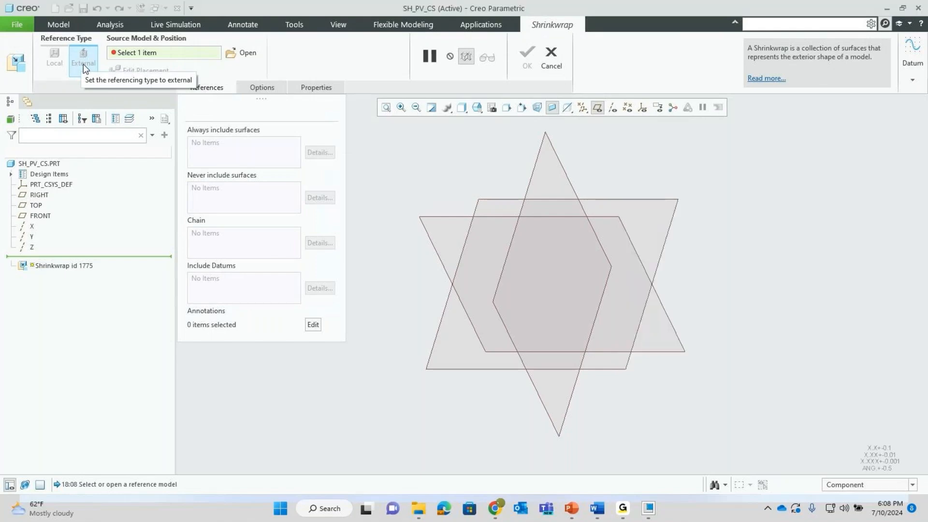
{"action": "left_click", "coordinate": [238, 54]}
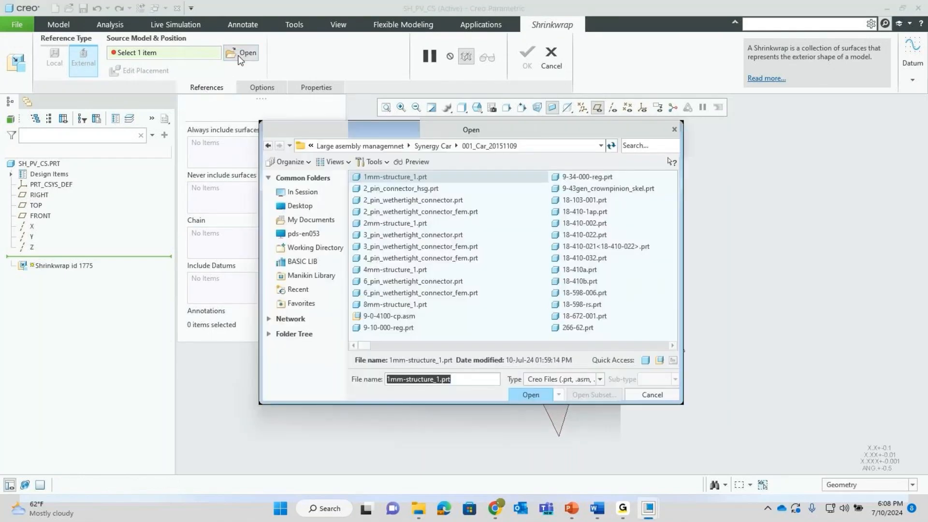
{"action": "left_click", "coordinate": [635, 146]}
{"action": "type", "text": "cs"}
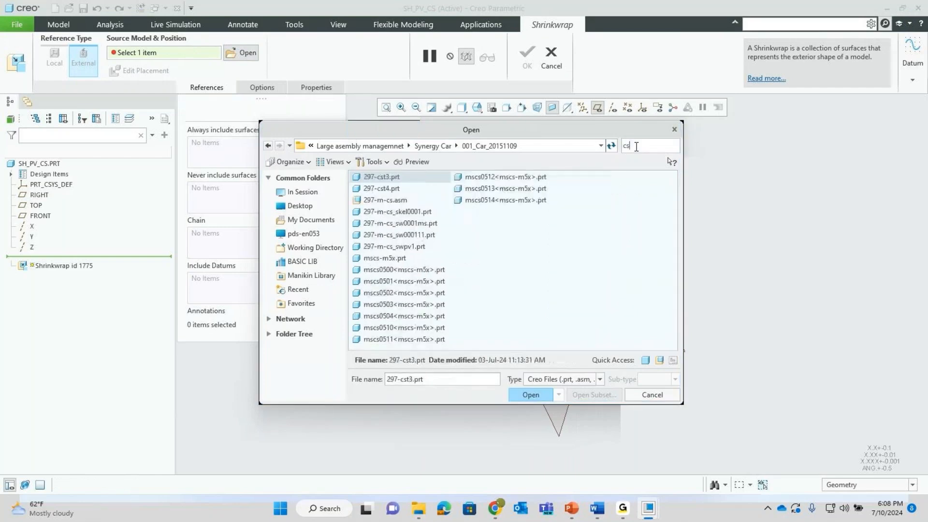
{"action": "left_click", "coordinate": [385, 199]}
{"action": "left_click", "coordinate": [530, 394]}
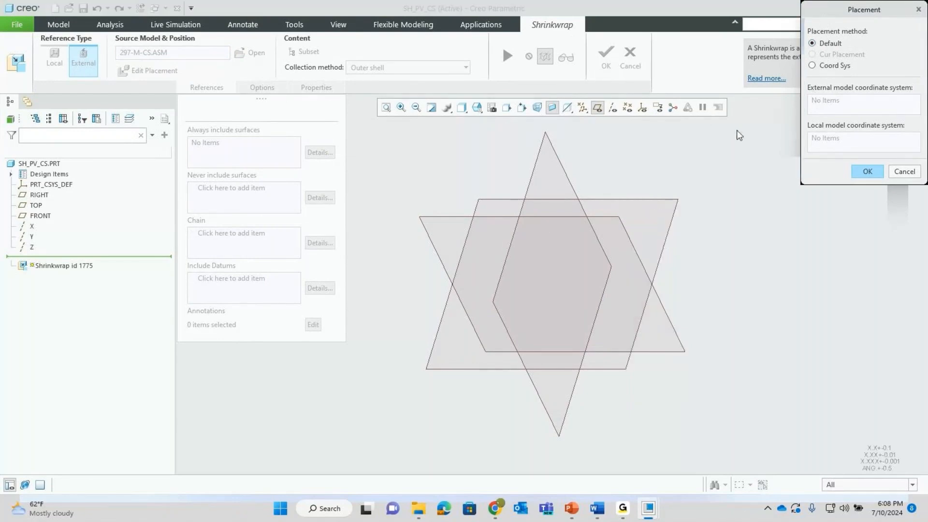
{"action": "left_click", "coordinate": [861, 171]}
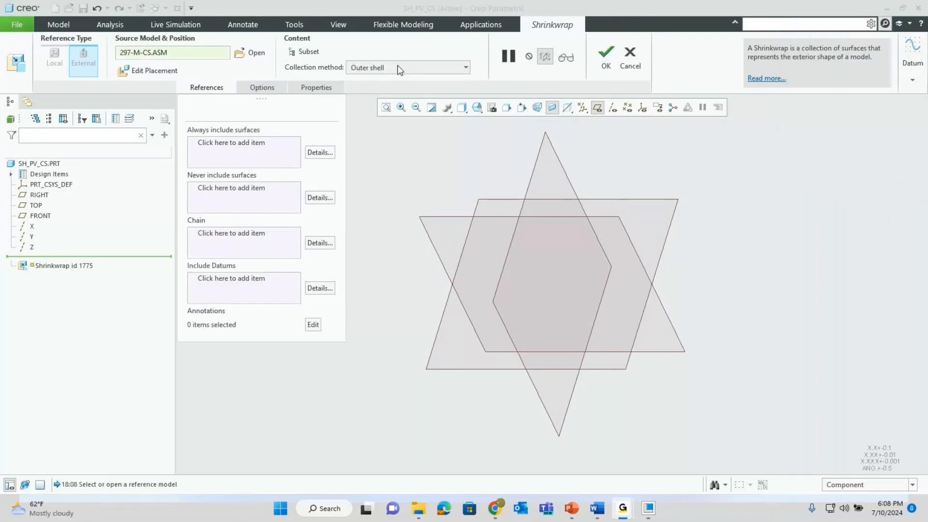
- Autocollect all solid geometry, exclude internal components, and finish the shrinkwrap
{"action": "left_click", "coordinate": [466, 69]}
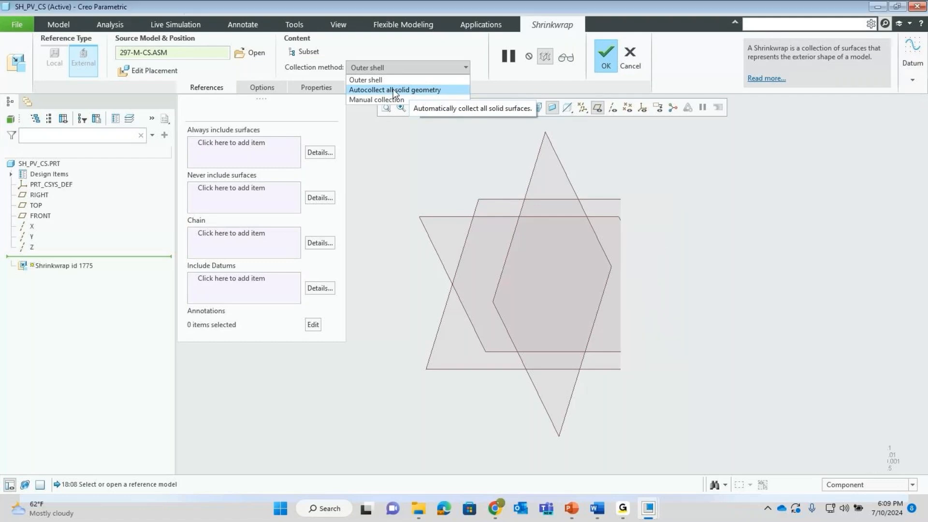
{"action": "left_click", "coordinate": [394, 91]}
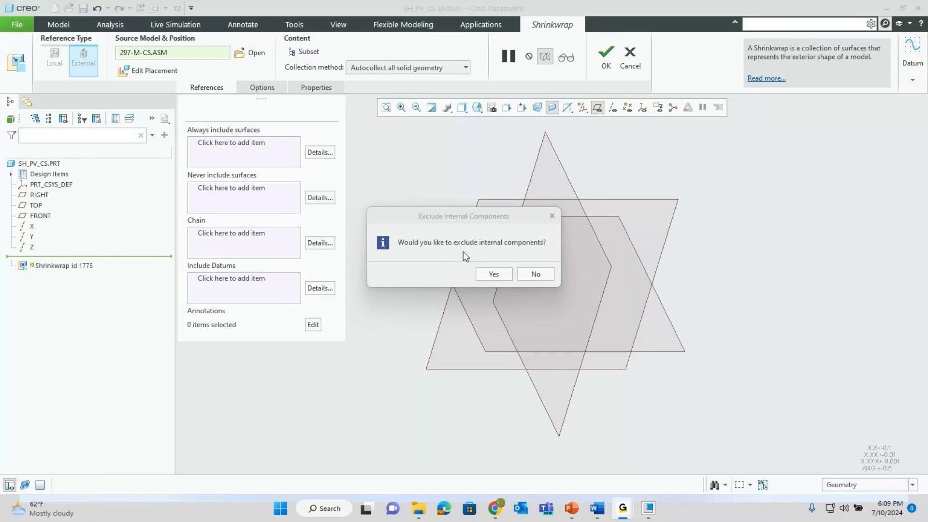
{"action": "left_click", "coordinate": [493, 274]}
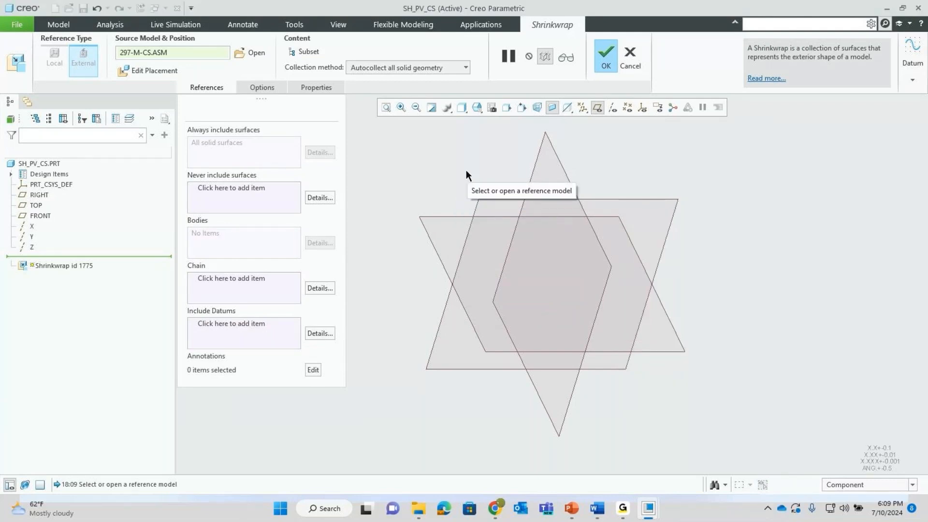
{"action": "left_click", "coordinate": [604, 57]}
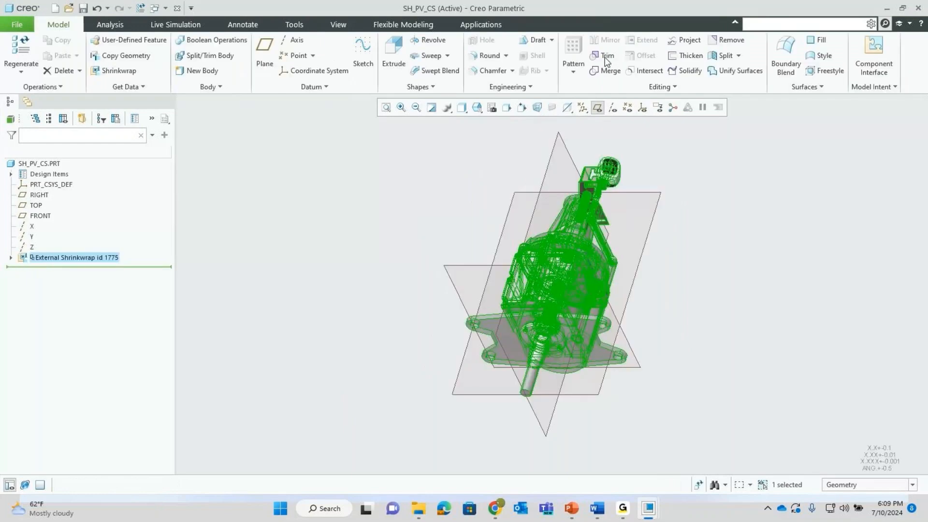
{"action": "left_click", "coordinate": [677, 217]}
{"action": "middle_click_drag", "start_coordinate": [588, 292], "coordinate": [605, 238]}
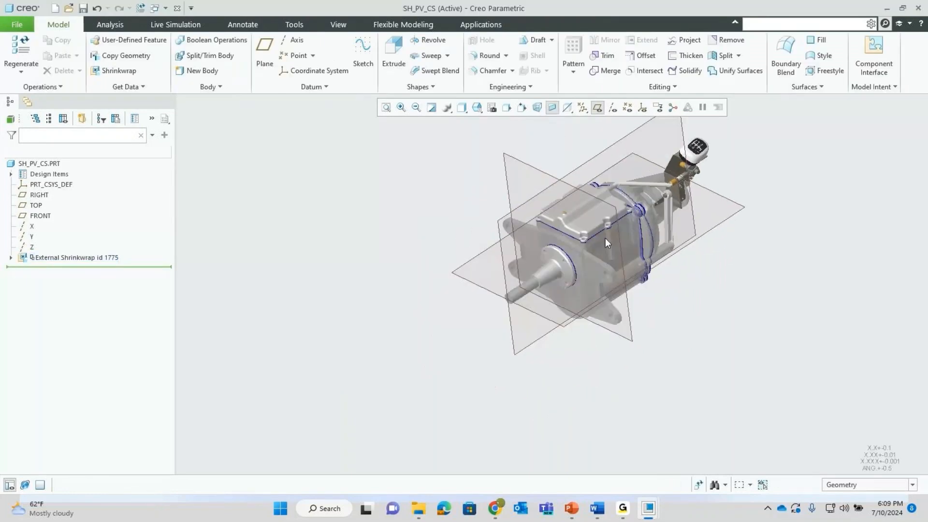
{"action": "right_click", "coordinate": [64, 261]}
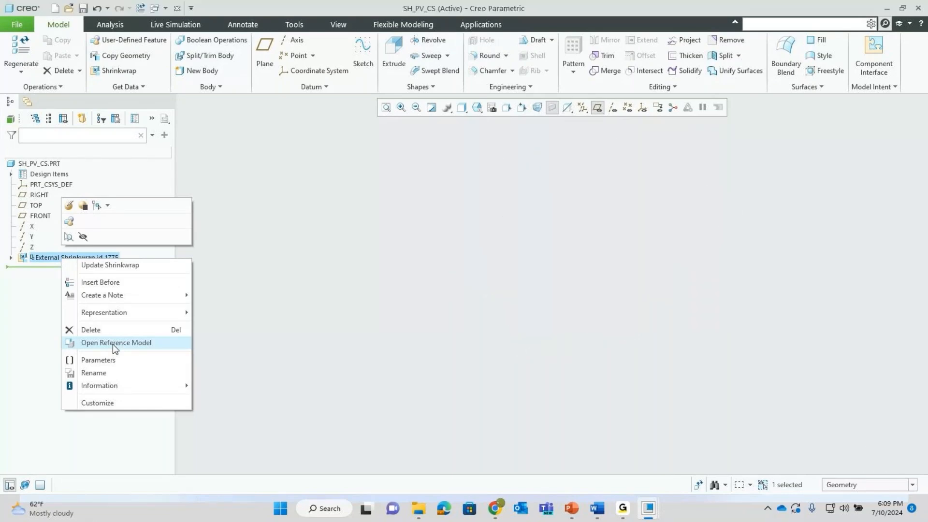
{"action": "left_click", "coordinate": [209, 309]}
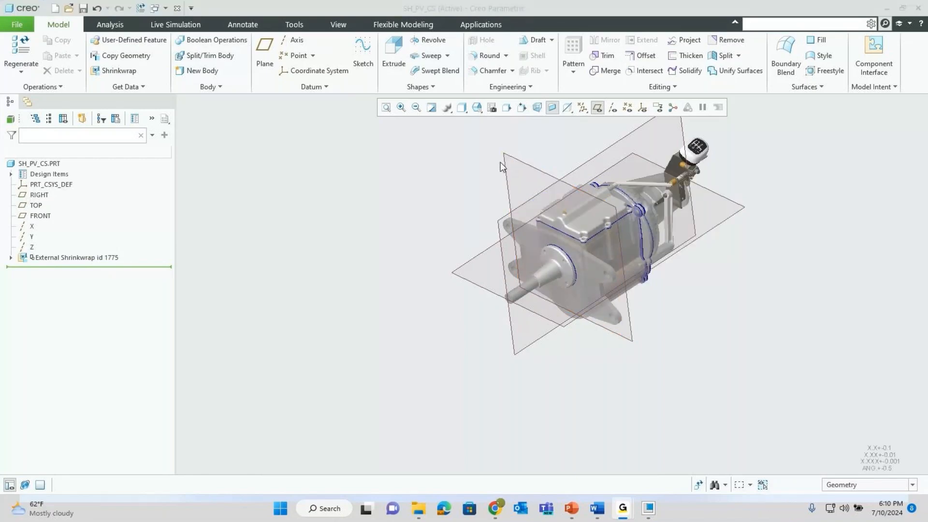
- Sketch an 84.62 by 103.01 rectangle on FRONT left of the gearbox and extrude it 93.81 deep
{"action": "left_click", "coordinate": [515, 158]}
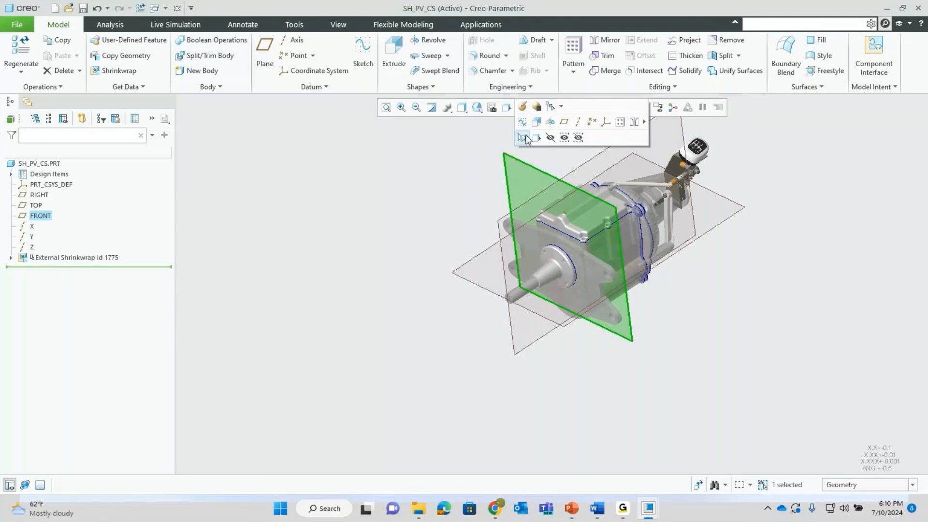
{"action": "left_click", "coordinate": [537, 124]}
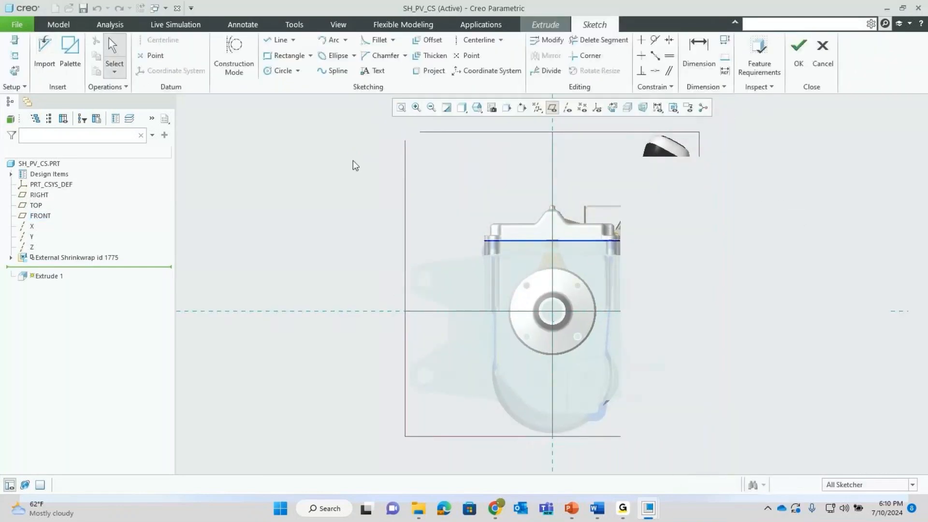
{"action": "left_click", "coordinate": [283, 59]}
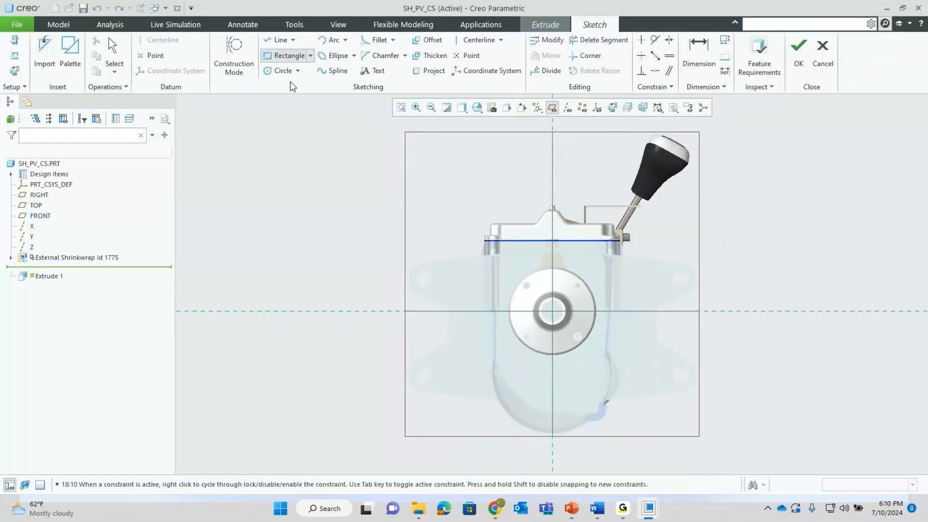
{"action": "left_click", "coordinate": [384, 256]}
{"action": "left_click", "coordinate": [438, 320]}
{"action": "middle_click", "coordinate": [439, 208]}
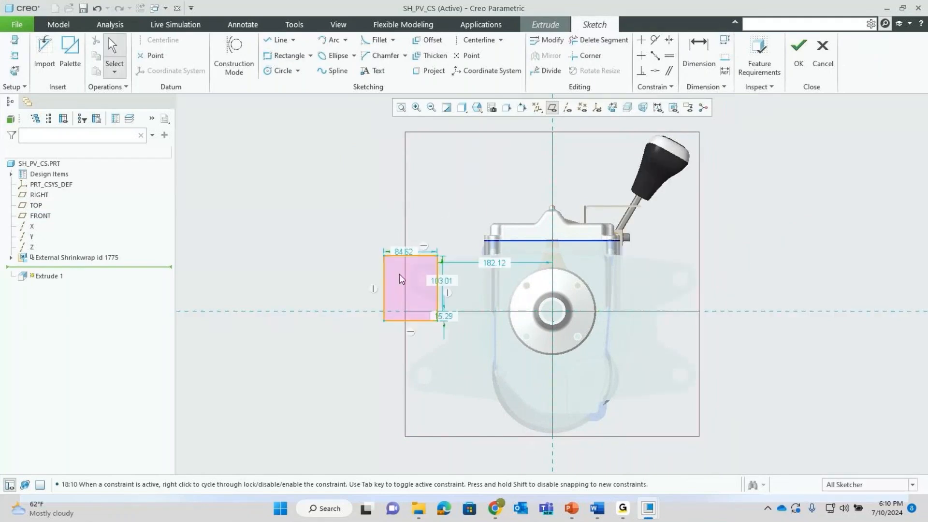
{"action": "scroll", "coordinate": [426, 274], "scroll_direction": "up", "scroll_amount": 3}
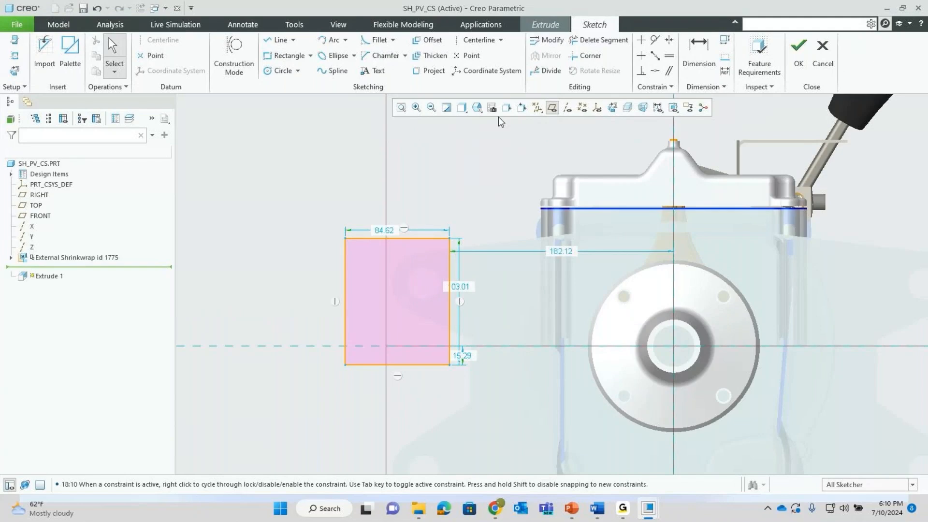
{"action": "left_click", "coordinate": [798, 53]}
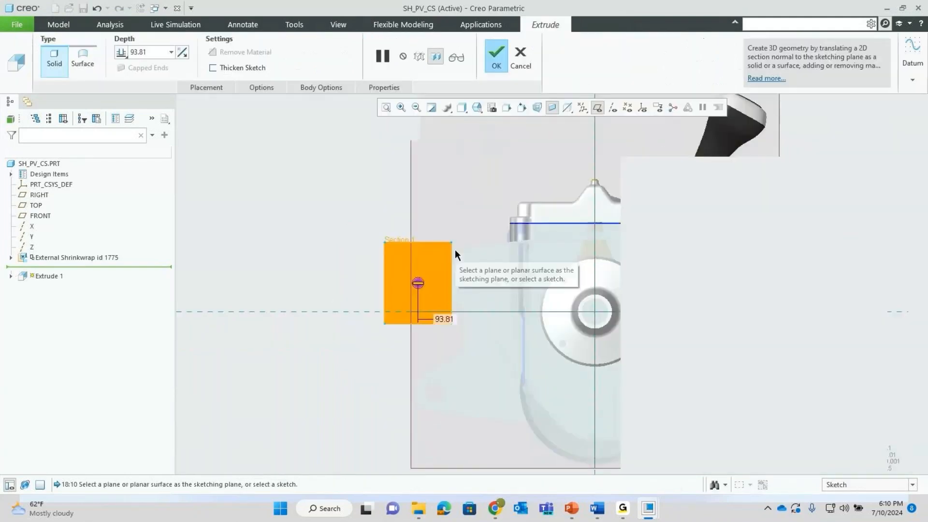
{"action": "left_click", "coordinate": [495, 60]}
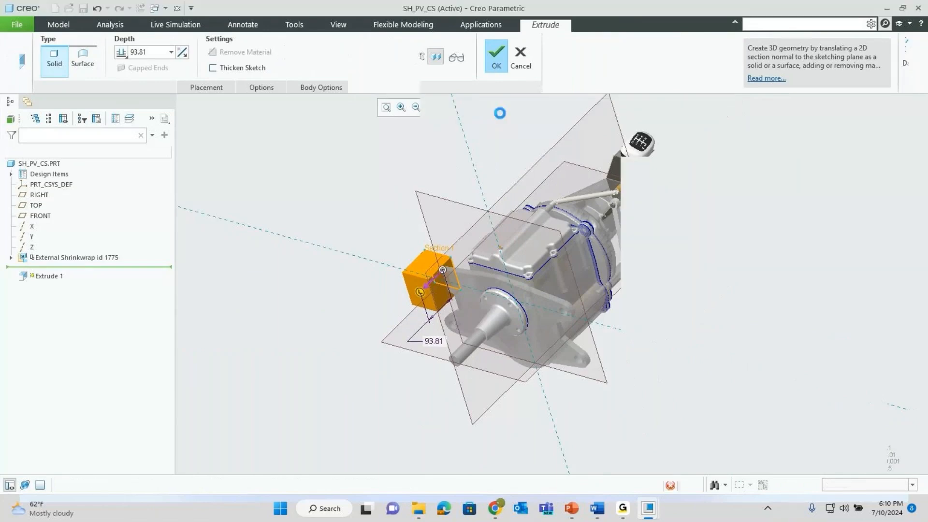
{"action": "left_click", "coordinate": [489, 215]}
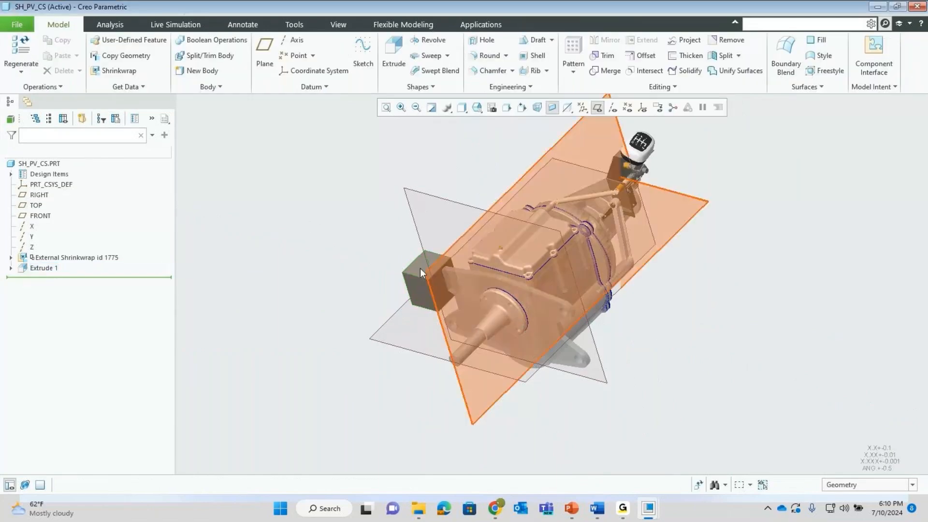
{"action": "middle_click_drag", "start_coordinate": [431, 259], "coordinate": [476, 284], "text": "shift"}
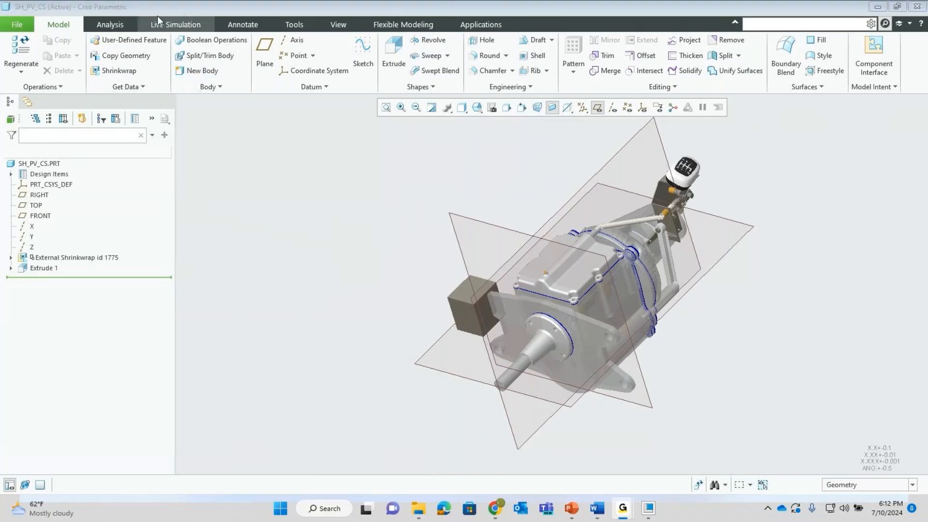
- Return to the TOP-DOG.ASM window and bring up Inseparable Assemblies for subassembly 4150-850PROC.ASM
{"action": "left_click", "coordinate": [164, 10]}
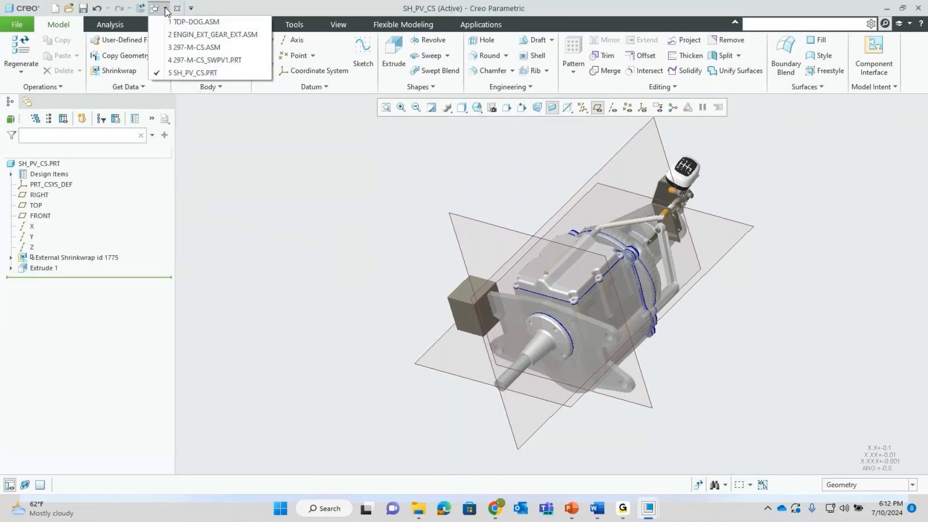
{"action": "left_click", "coordinate": [189, 21]}
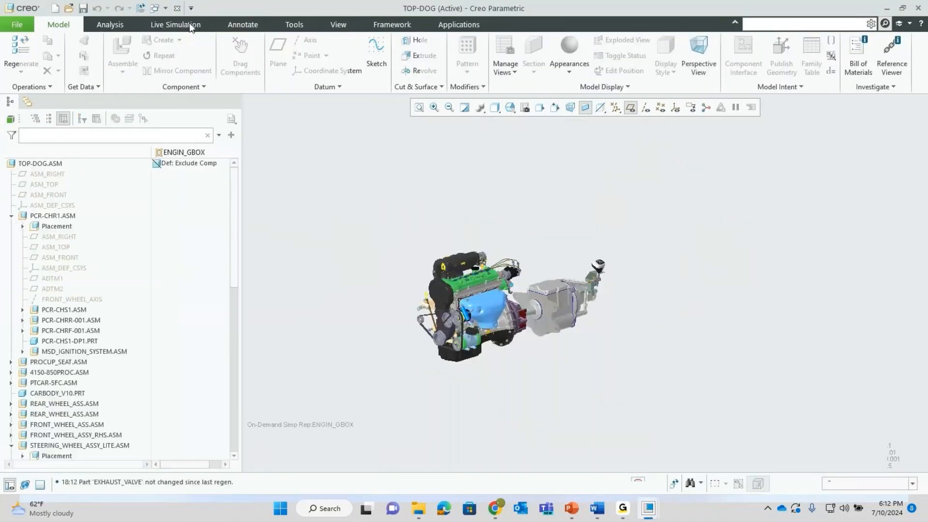
{"action": "right_click", "coordinate": [57, 372]}
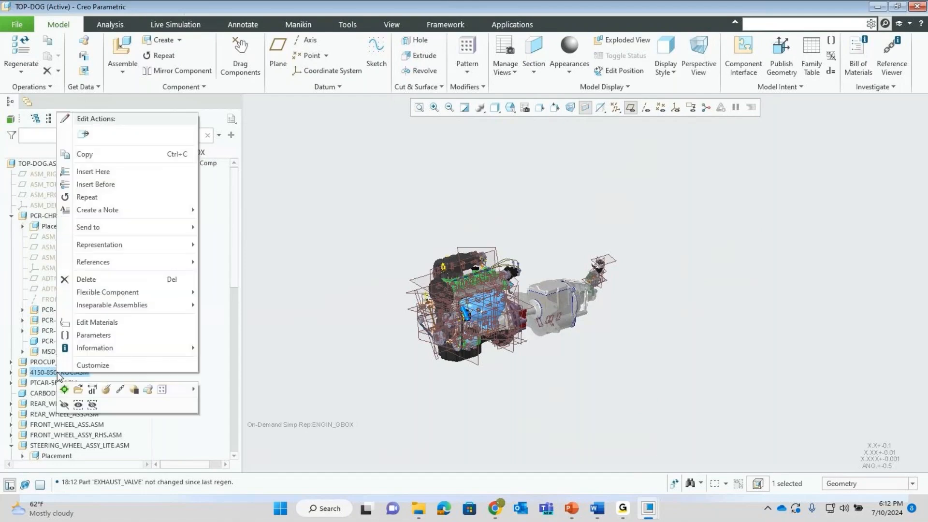
{"action": "mouse_move", "coordinate": [152, 307]}
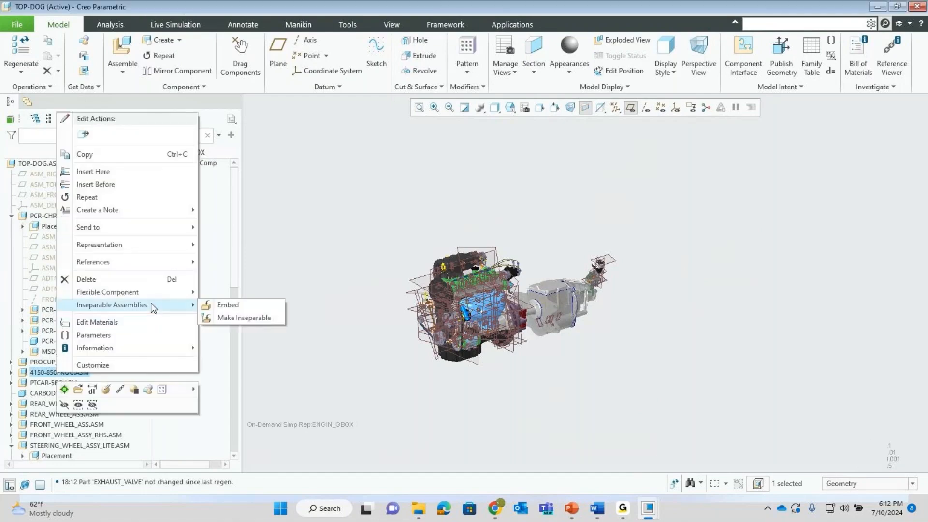